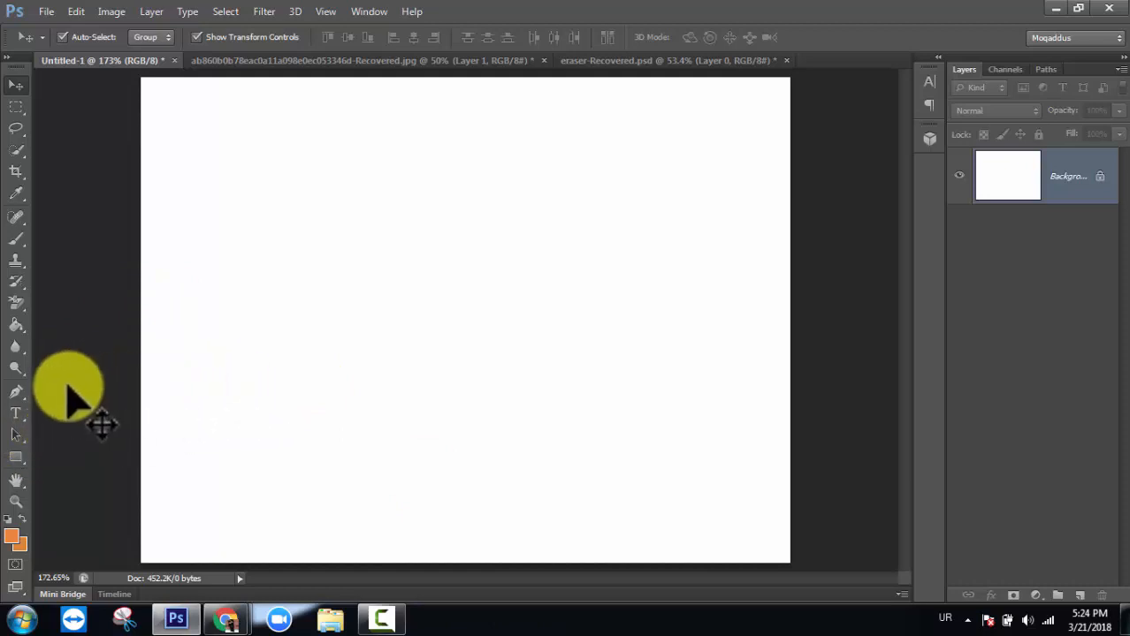
- Open the lake photo 9RMS6JTE3V from the Background Images folder on the desktop and fit it to the window
left_click(49, 12)
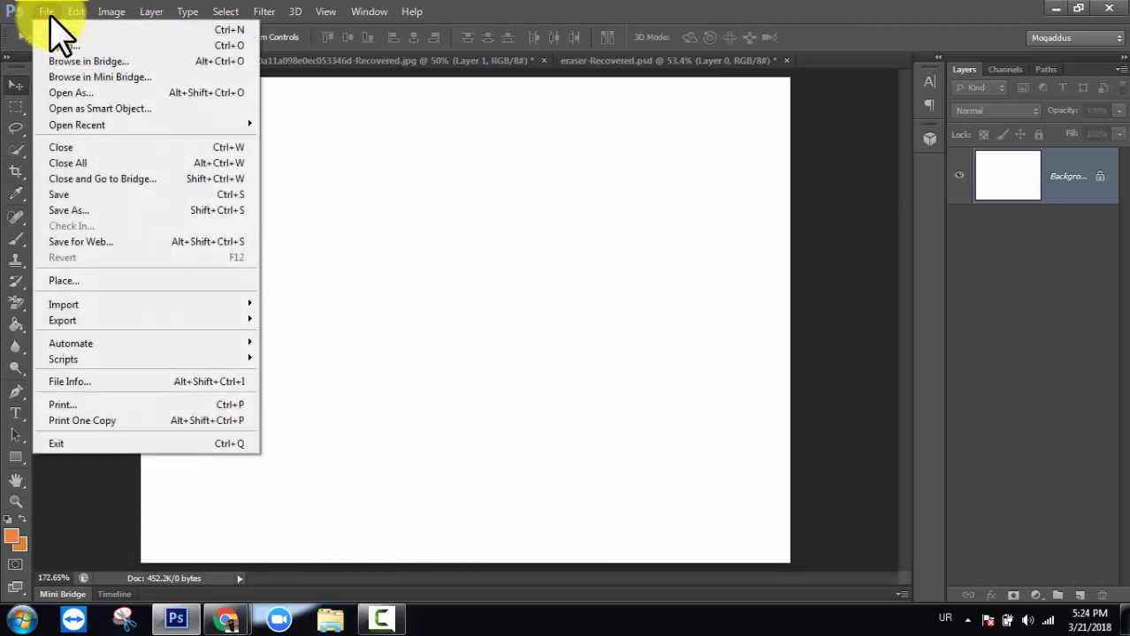
left_click(58, 44)
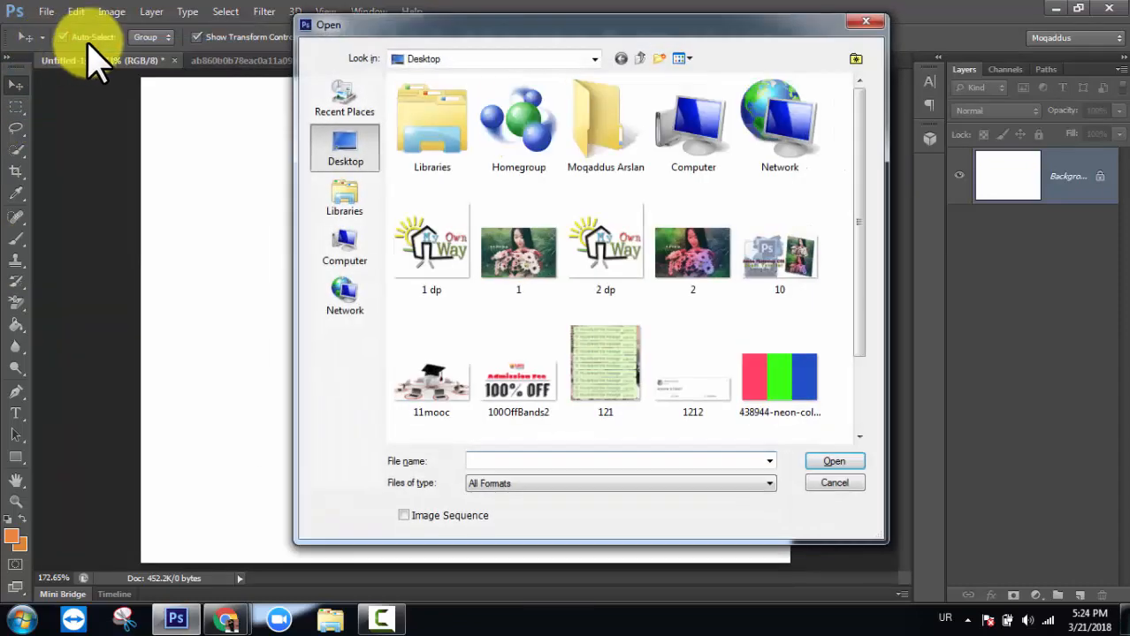
left_click(520, 238)
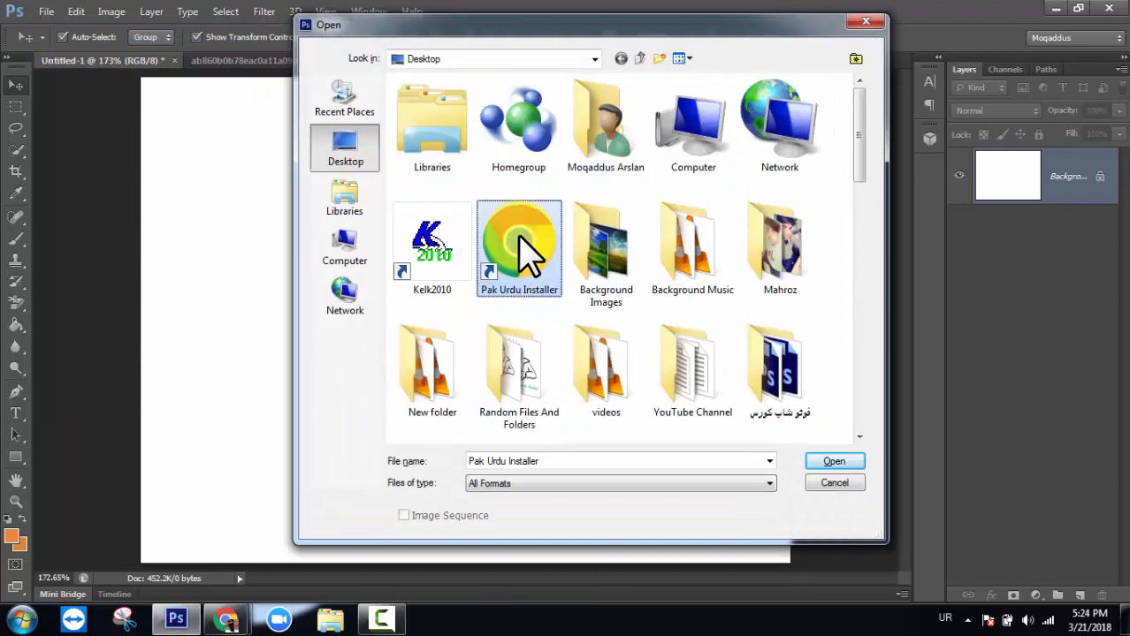
double_click(606, 252)
scroll(605, 256, "down", 5)
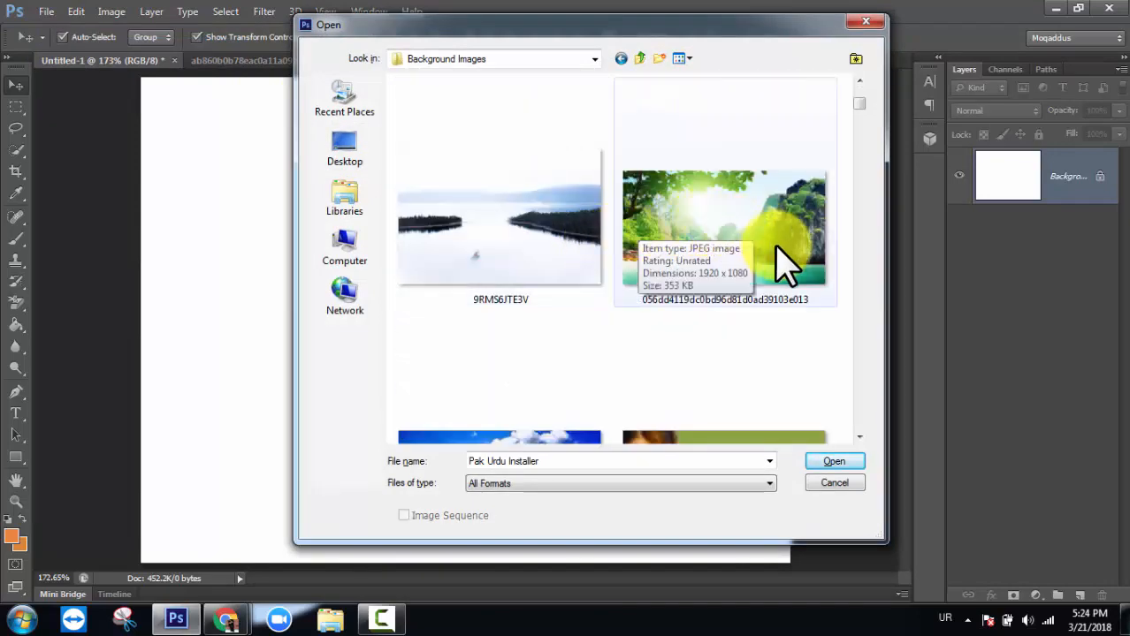
scroll(783, 261, "up", 1)
double_click(552, 357)
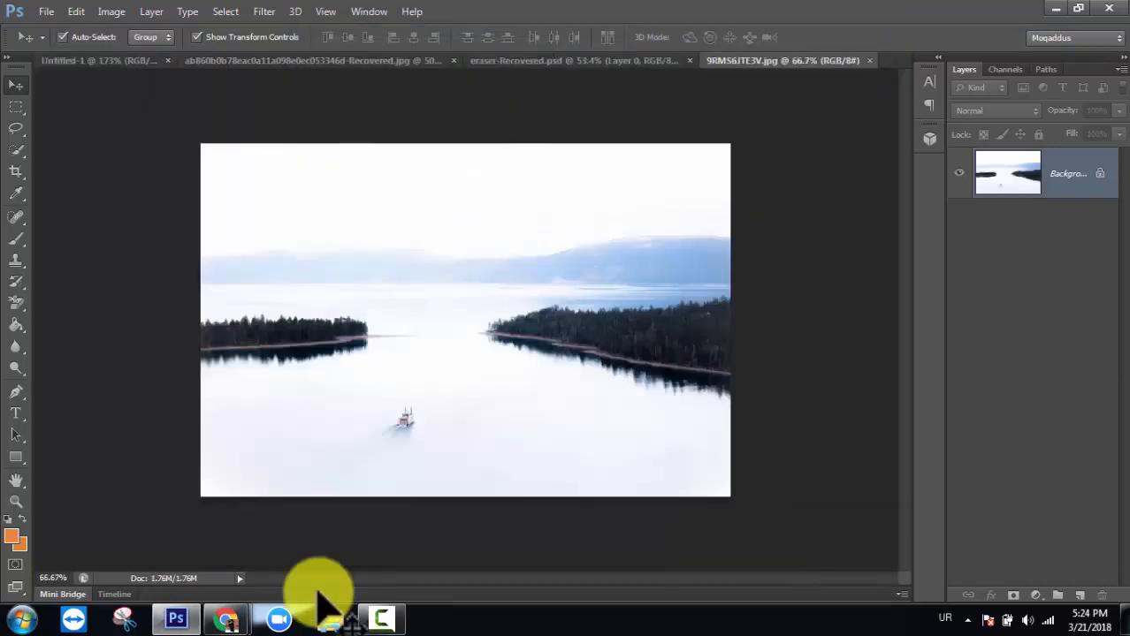
key("ctrl+0")
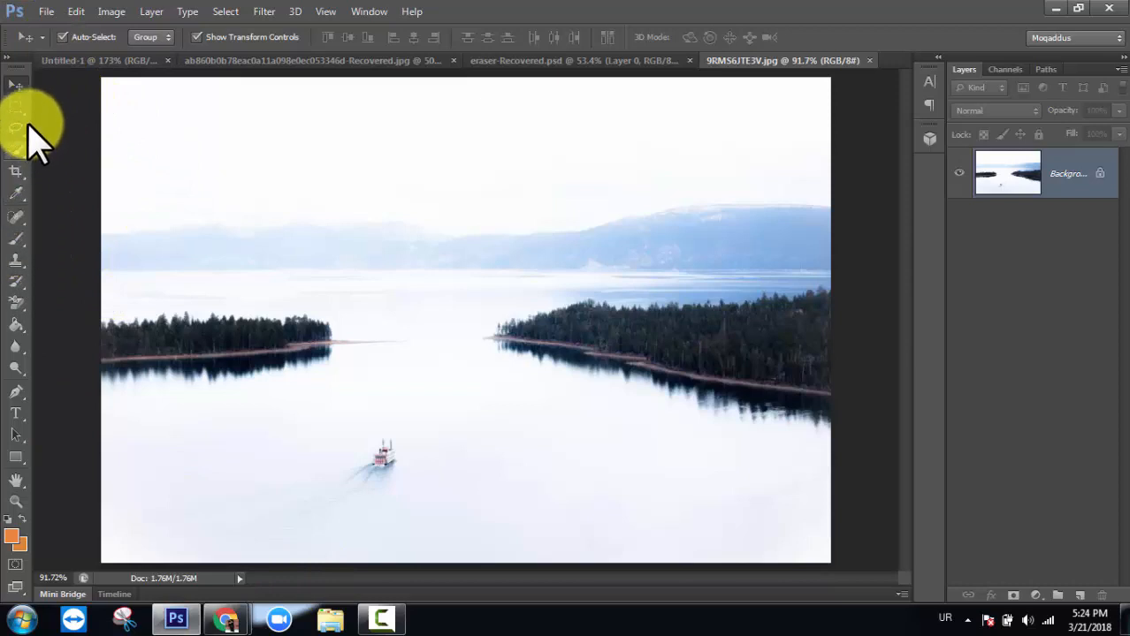
- Set up the Gradient Tool with the multicolour blue-magenta-yellow-green preset and the linear style
left_click(18, 327)
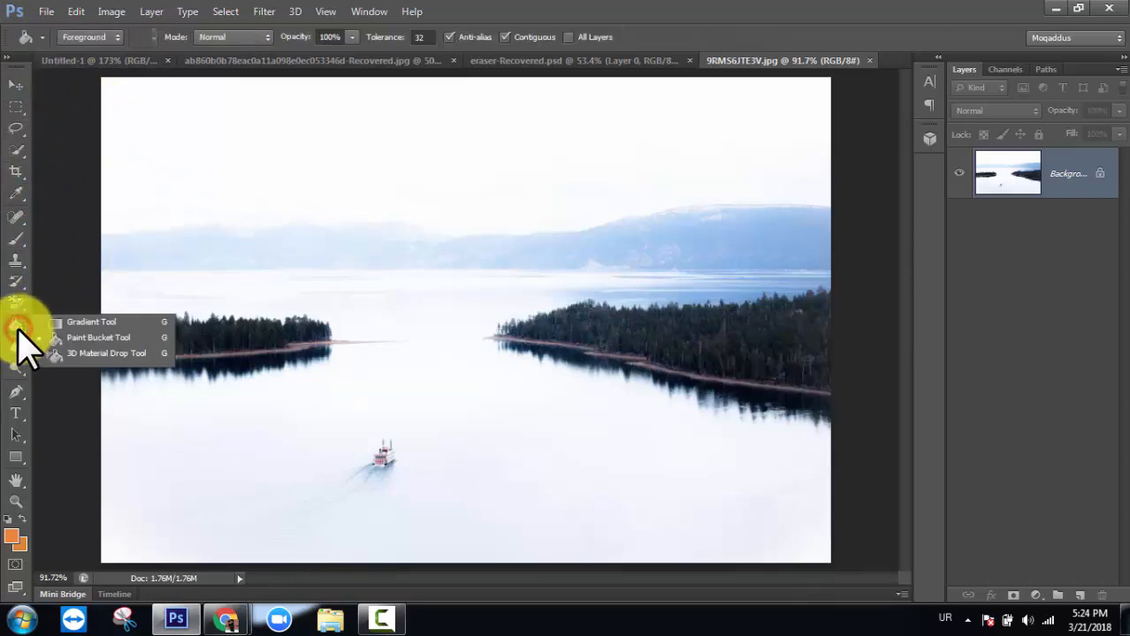
left_click(71, 338)
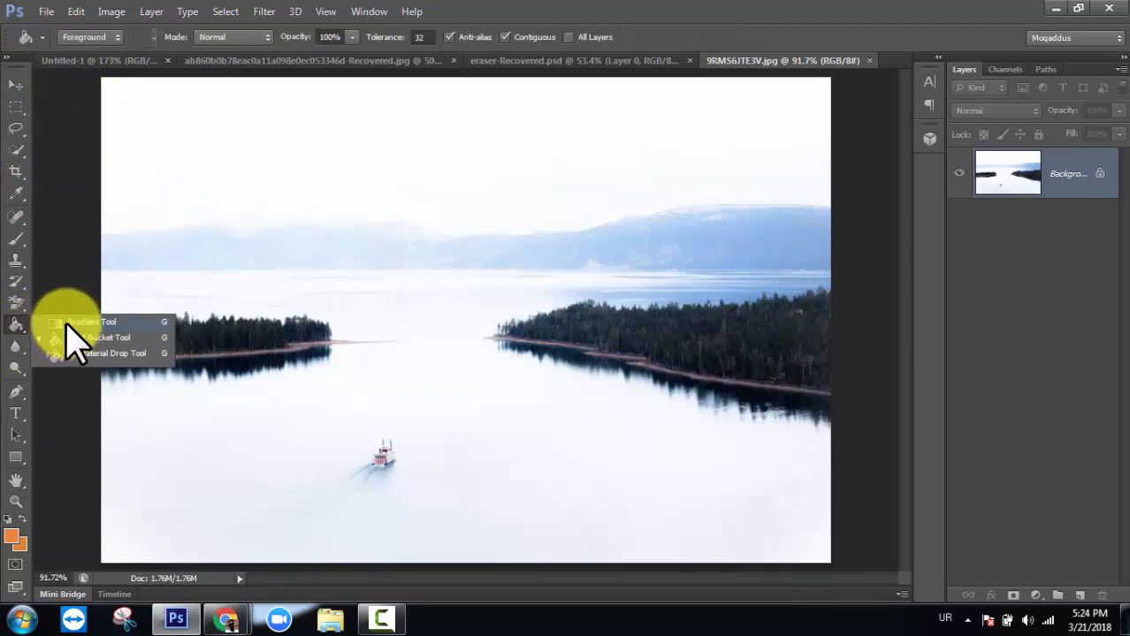
left_click(75, 323)
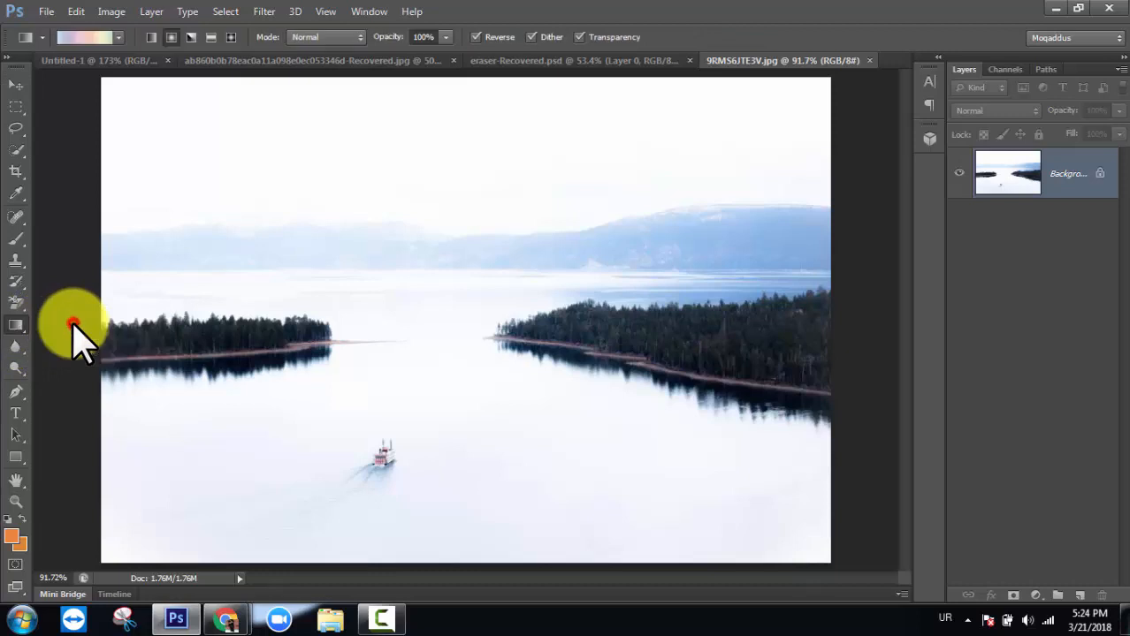
left_click(117, 38)
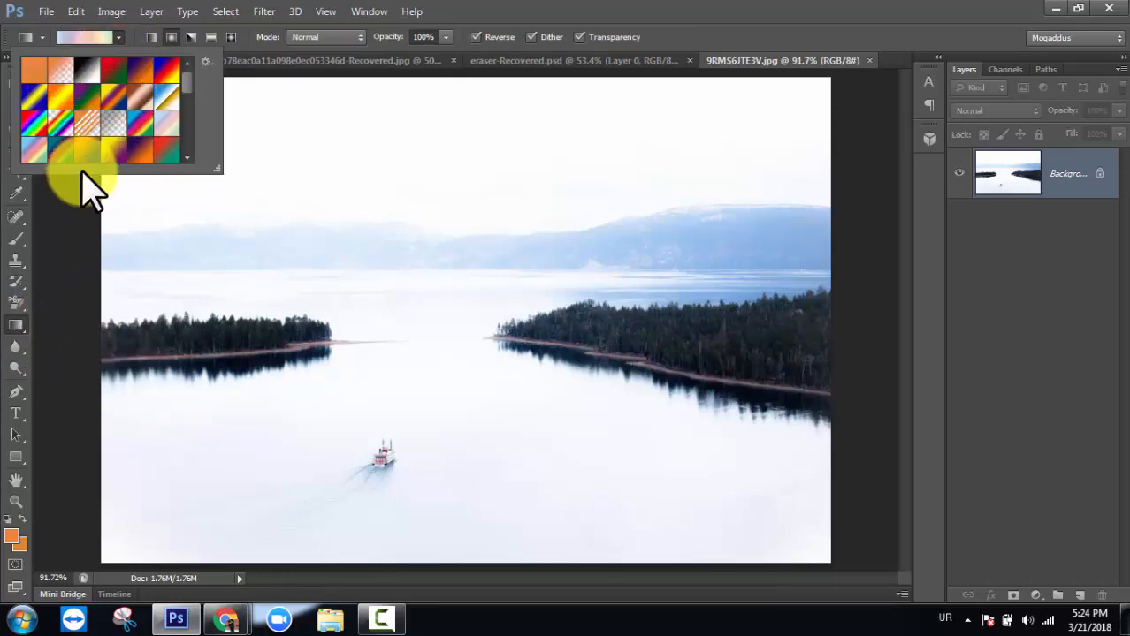
left_click(170, 72)
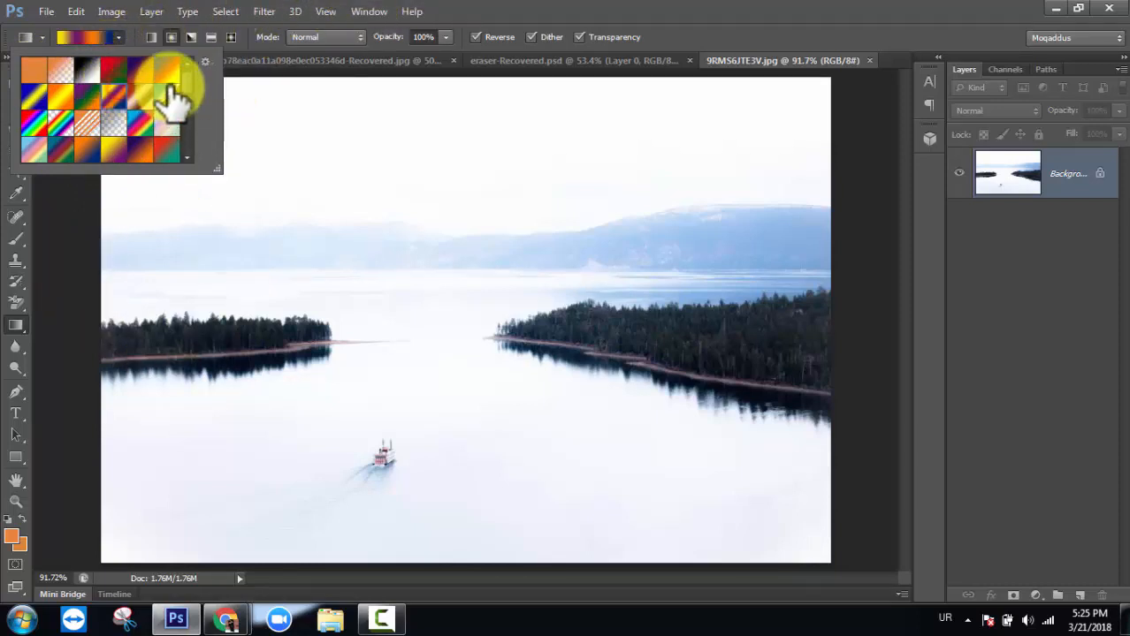
left_click(147, 119)
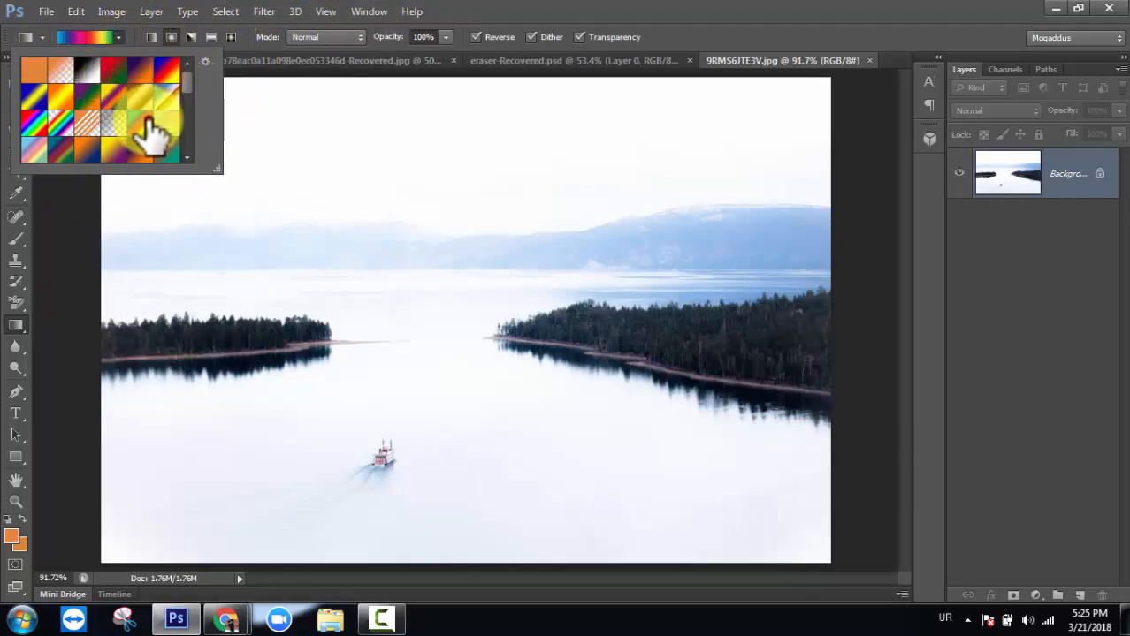
left_click(567, 3)
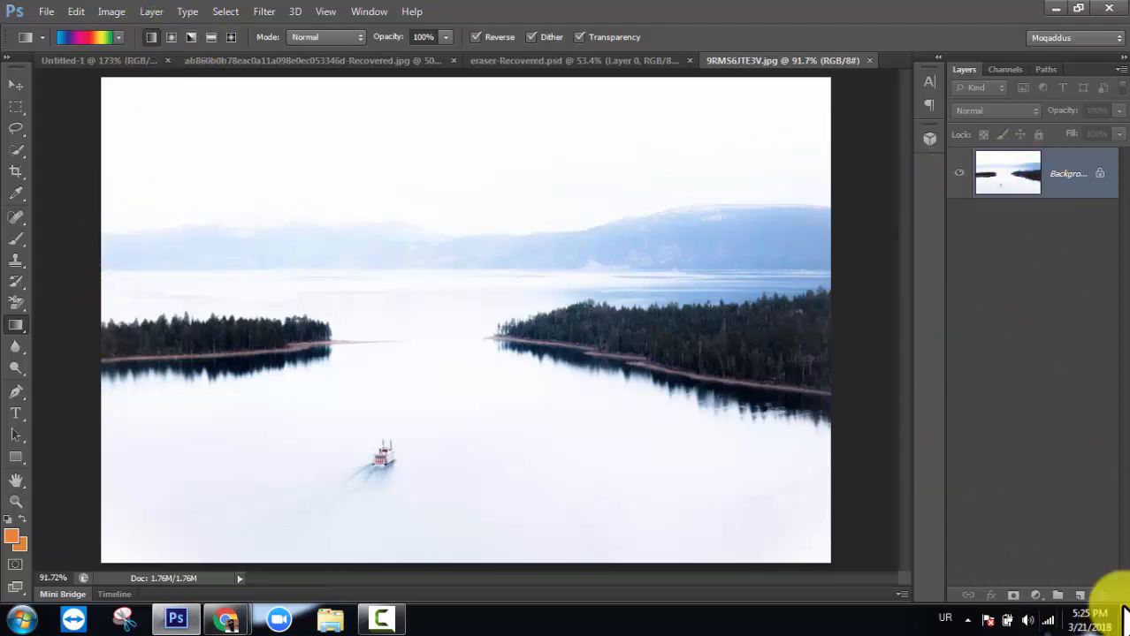
- Add a new layer above the lake photo and fill it with a horizontal linear gradient across the full canvas width
left_click(1080, 595)
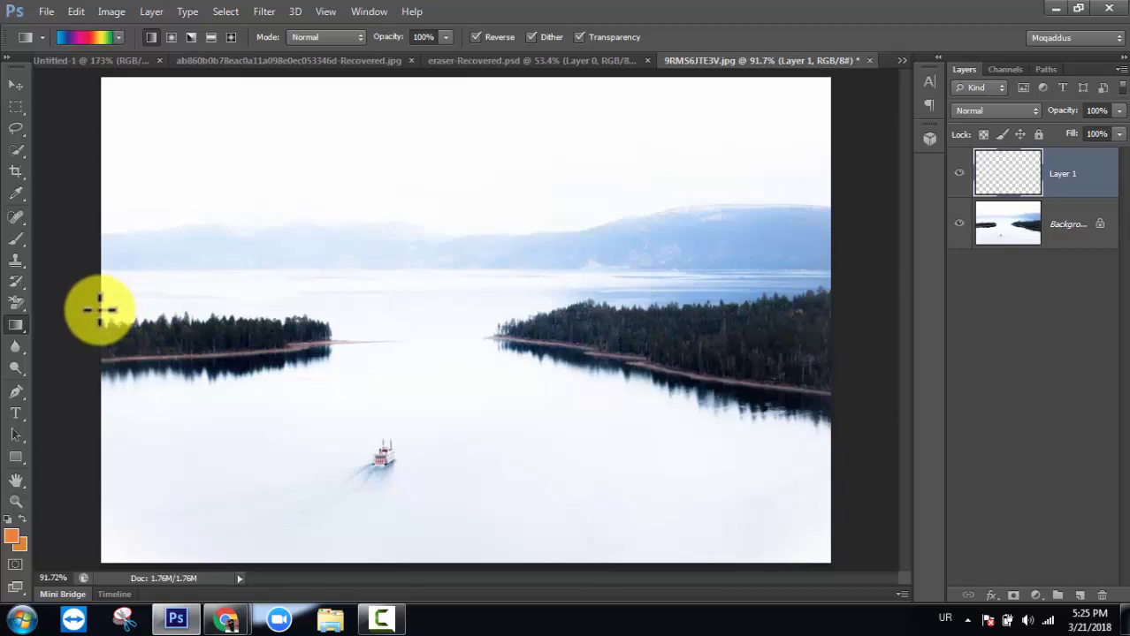
left_click_drag(99, 309, 831, 312)
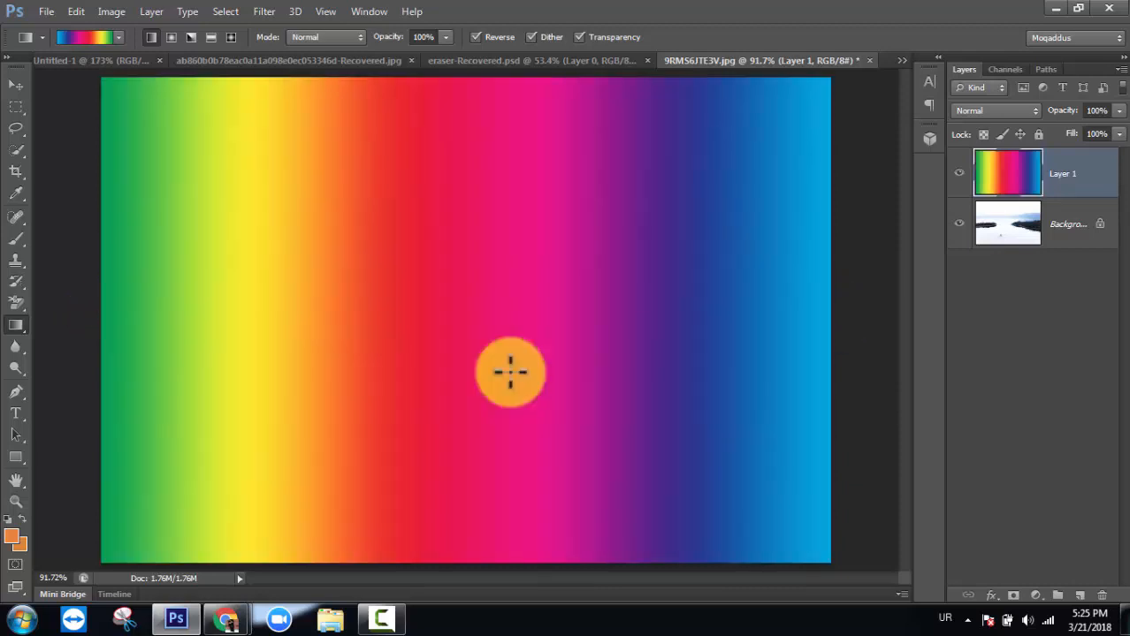
- Set the gradient layer's blend mode to Color with 100% opacity and 93% fill
left_click(976, 112)
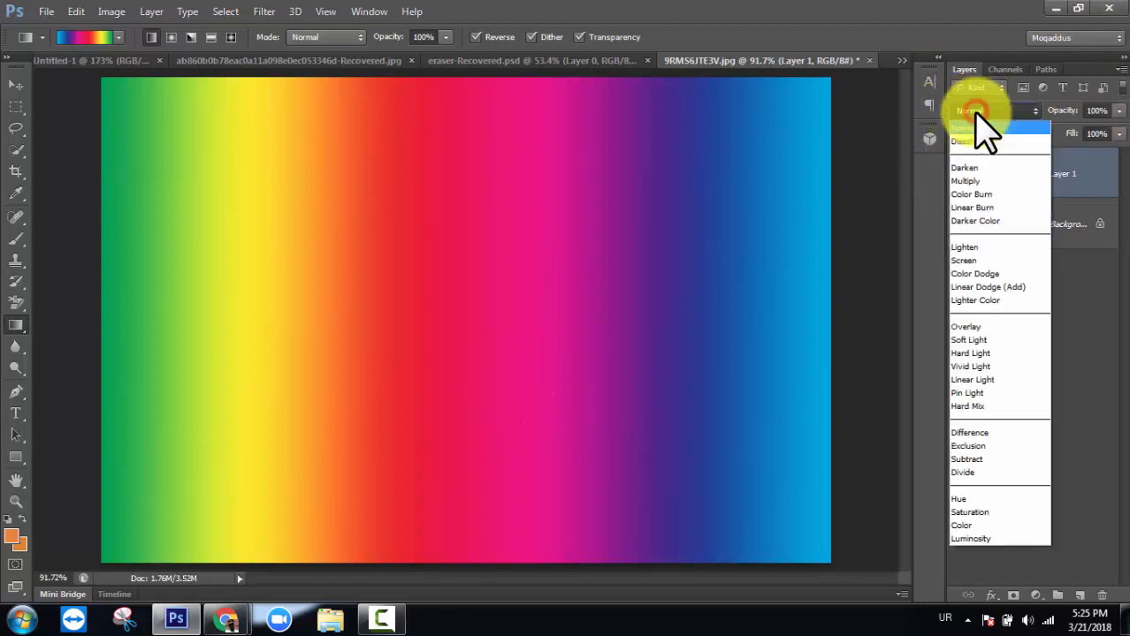
left_click(966, 526)
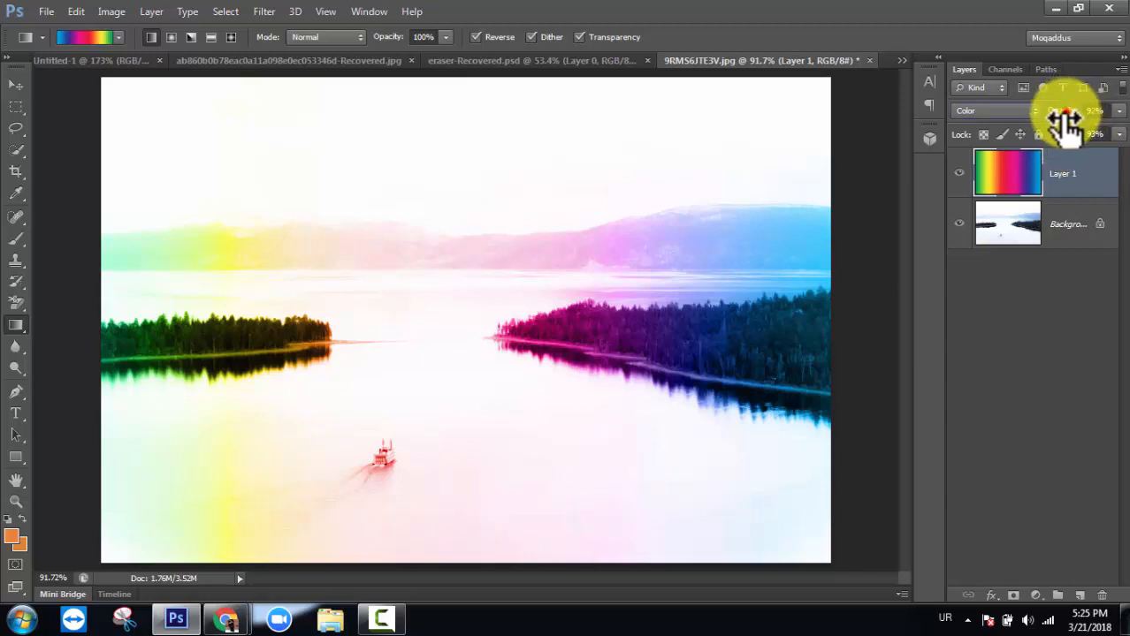
left_click_drag(1067, 124, 1057, 125)
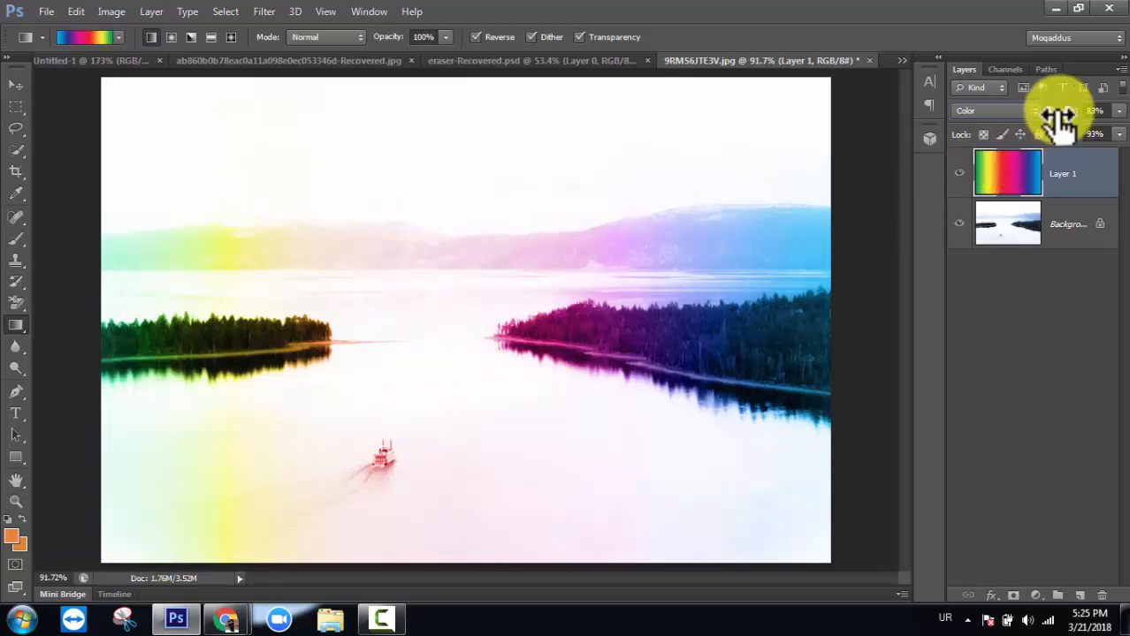
mouse_move(1066, 113)
left_mouse_down()
mouse_move(1004, 125)
mouse_move(1087, 120)
left_mouse_up()
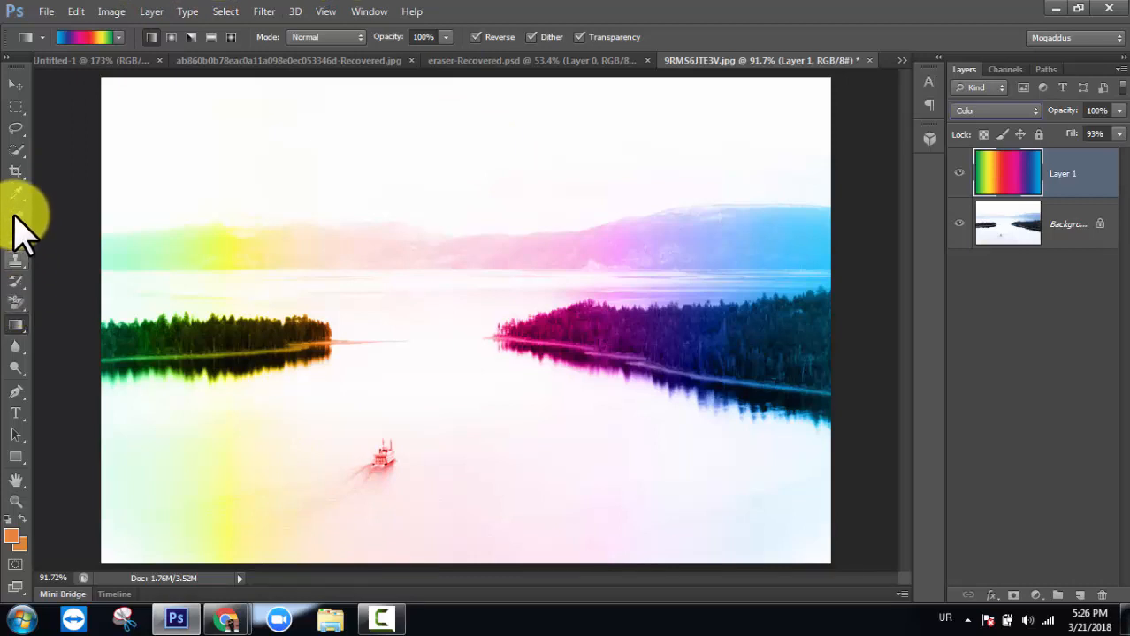
- Set up the Eraser Tool with a soft round brush at 0% hardness and a size of 46 px
mouse_move(18, 305)
left_mouse_down()
mouse_move(20, 316)
mouse_move(60, 300)
left_mouse_up()
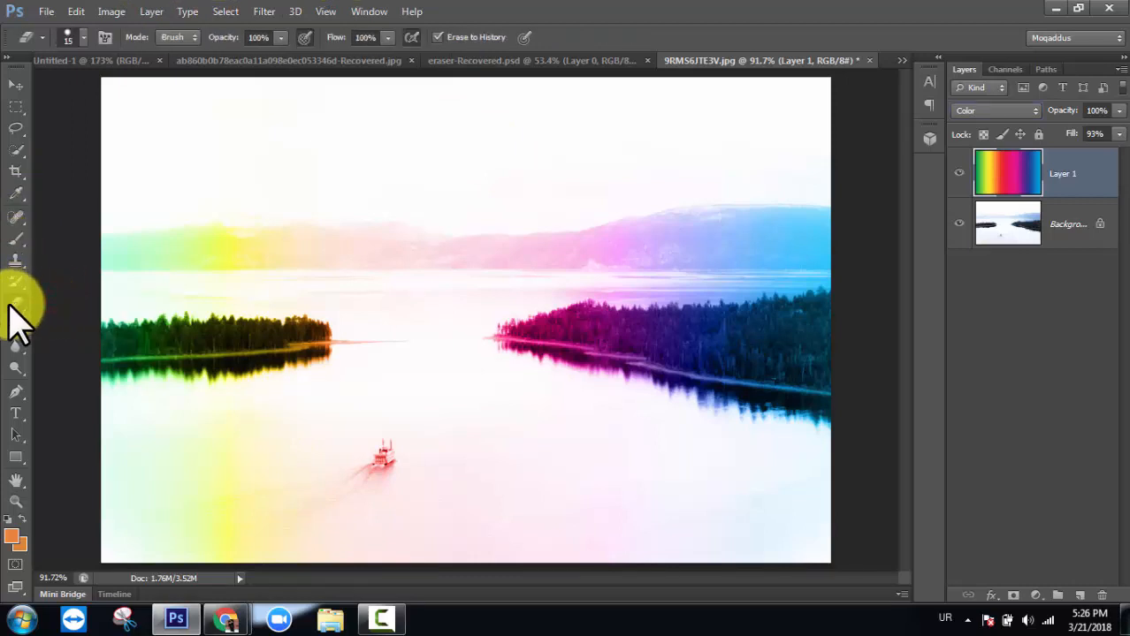
left_click(82, 38)
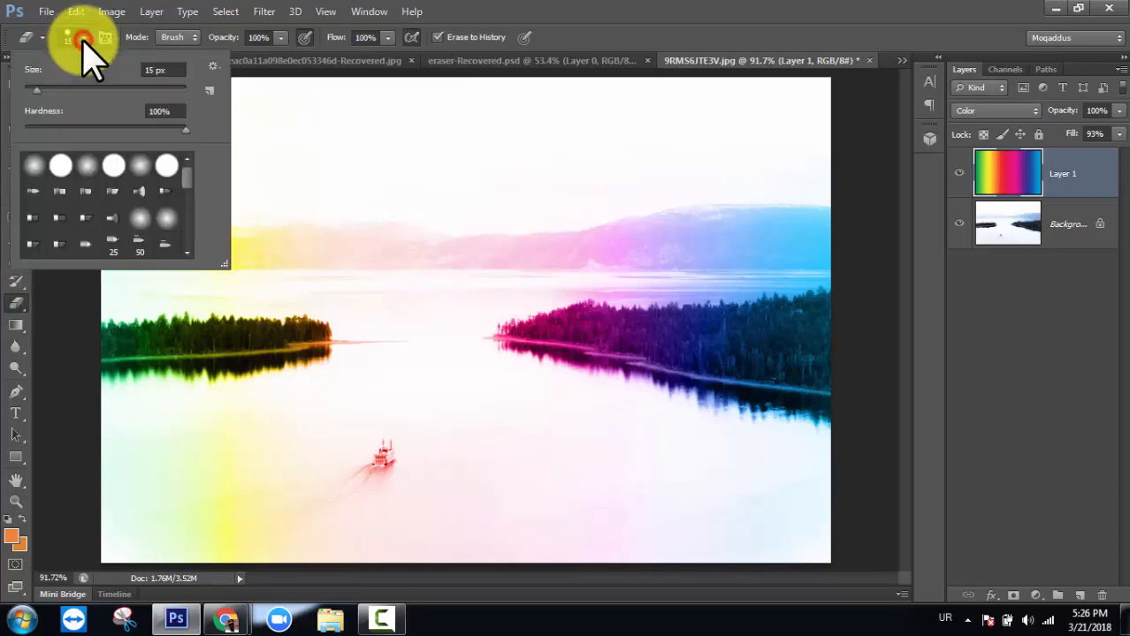
left_click(89, 167)
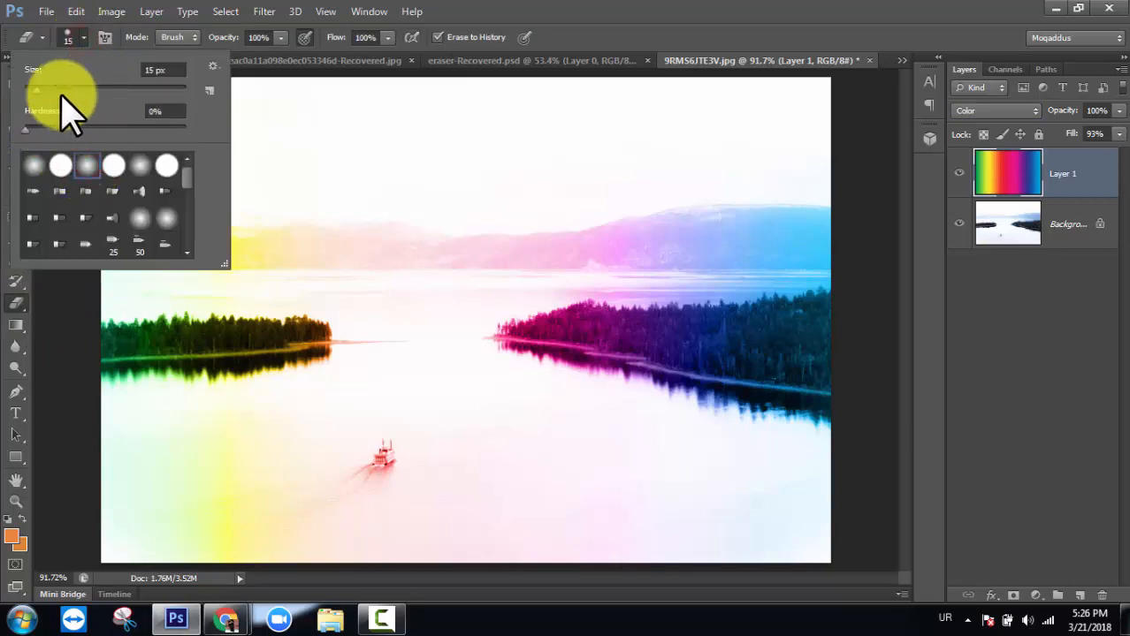
left_click(489, 3)
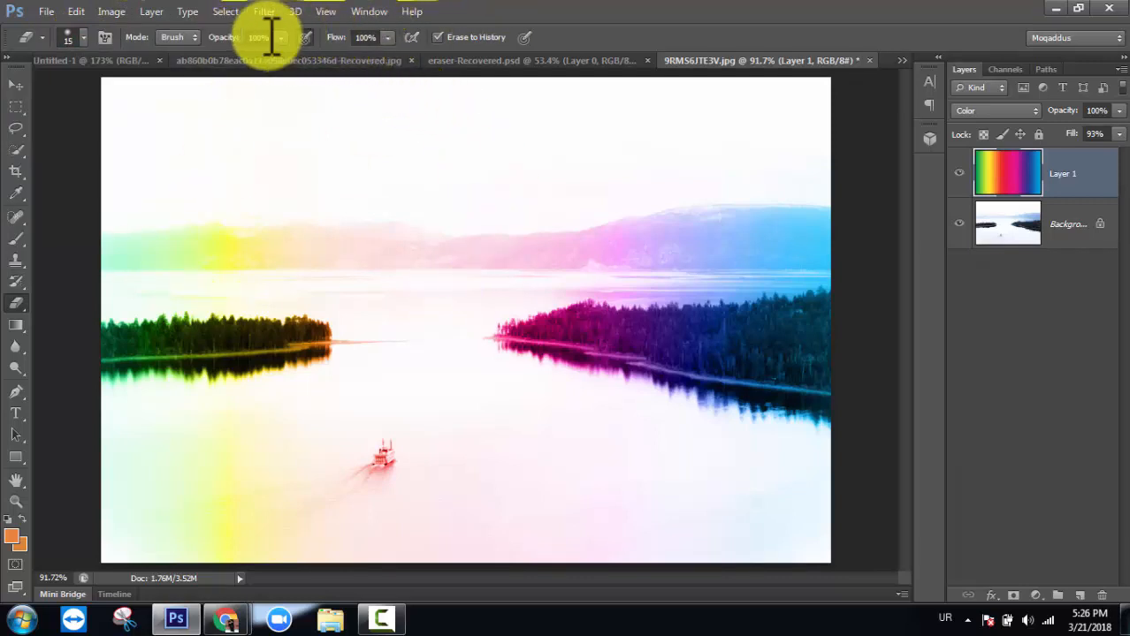
right_click(622, 345)
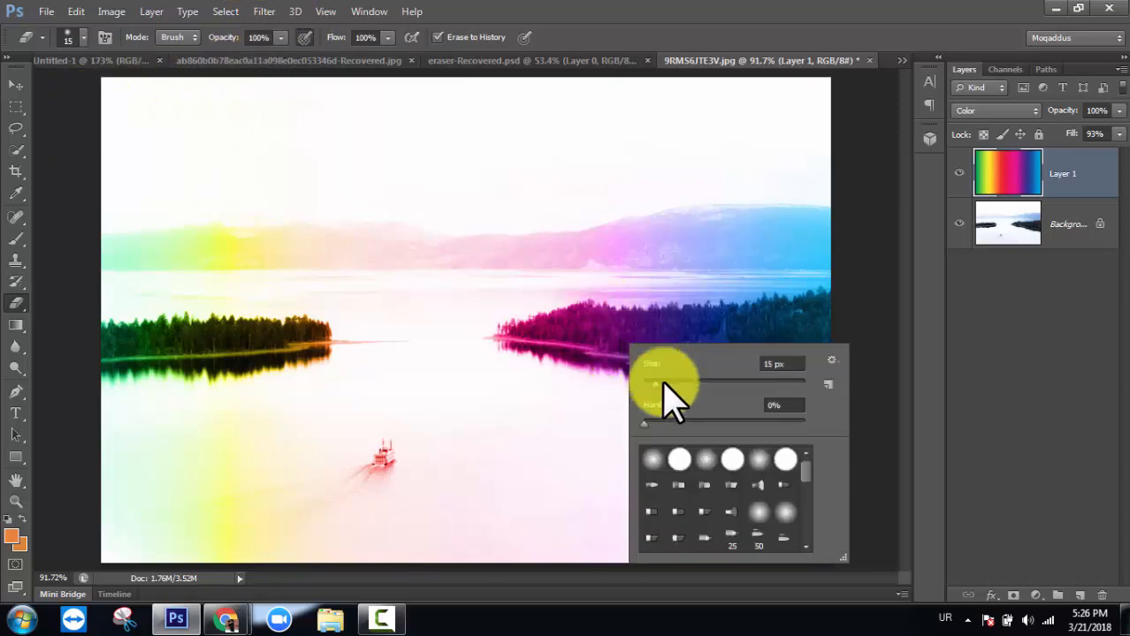
left_click(652, 335)
- Try erasing the gradient over the trees and hills at full eraser opacity, and undo the stroke
mouse_move(749, 381)
left_mouse_down()
mouse_move(614, 363)
mouse_move(638, 333)
mouse_move(497, 346)
mouse_move(620, 298)
mouse_move(659, 314)
mouse_move(625, 338)
mouse_move(713, 375)
mouse_move(648, 396)
mouse_move(499, 366)
mouse_move(534, 313)
mouse_move(592, 302)
mouse_move(633, 255)
mouse_move(270, 217)
mouse_move(219, 240)
mouse_move(322, 310)
mouse_move(470, 294)
mouse_move(682, 298)
left_mouse_up()
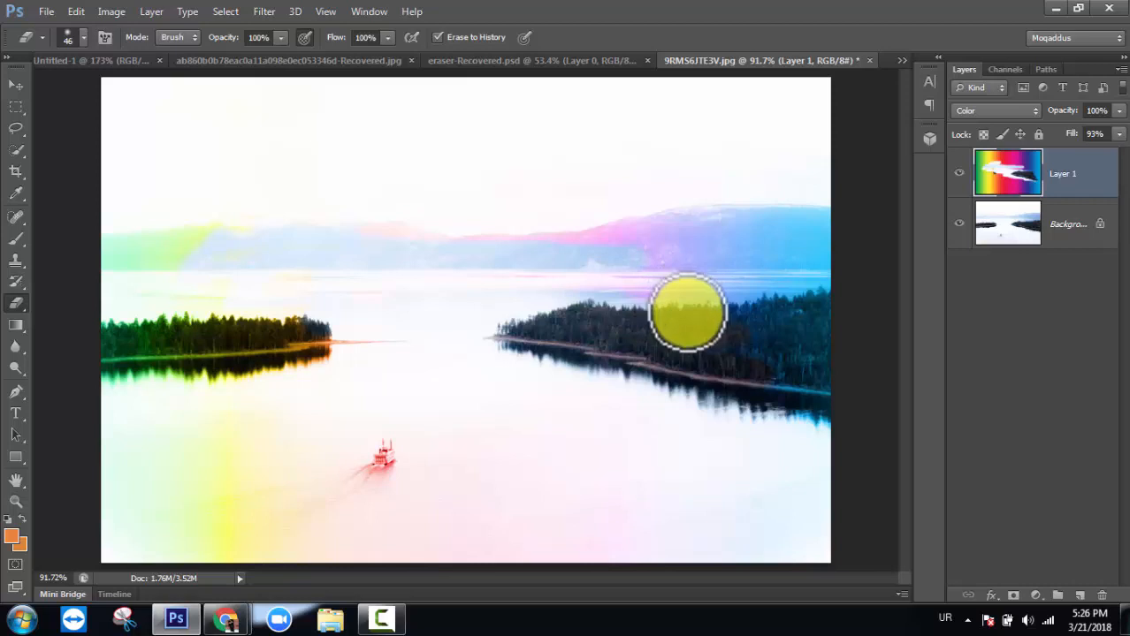
key("ctrl+z")
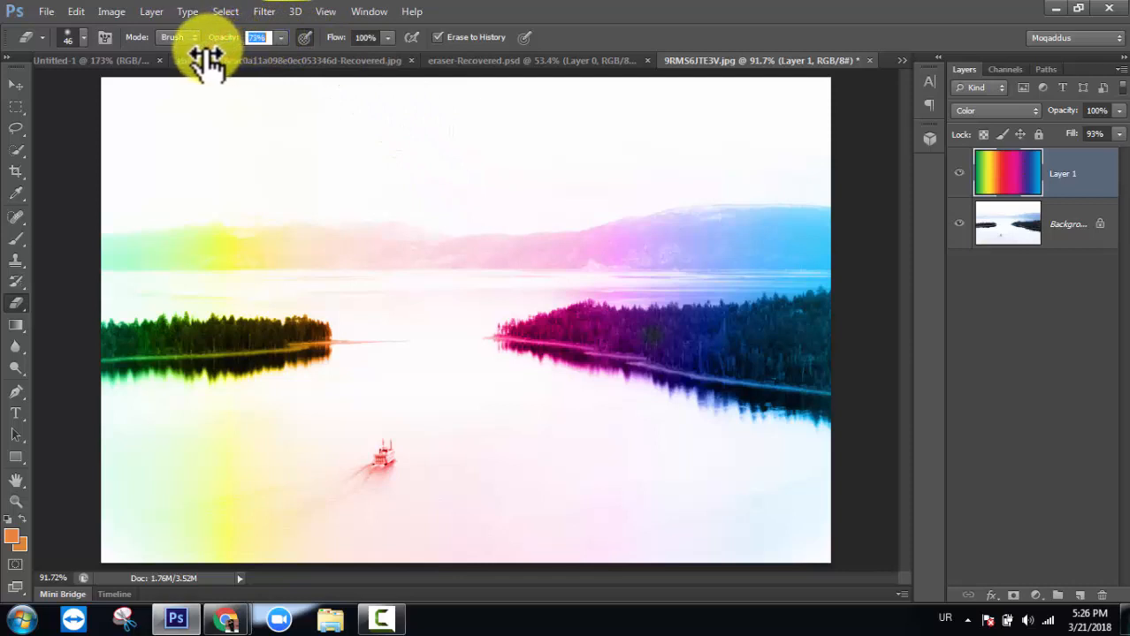
- Set the eraser opacity to 16% and lightly erase the gradient layer over the tree-covered shores, hills and surrounding water
left_click_drag(209, 58, 186, 67)
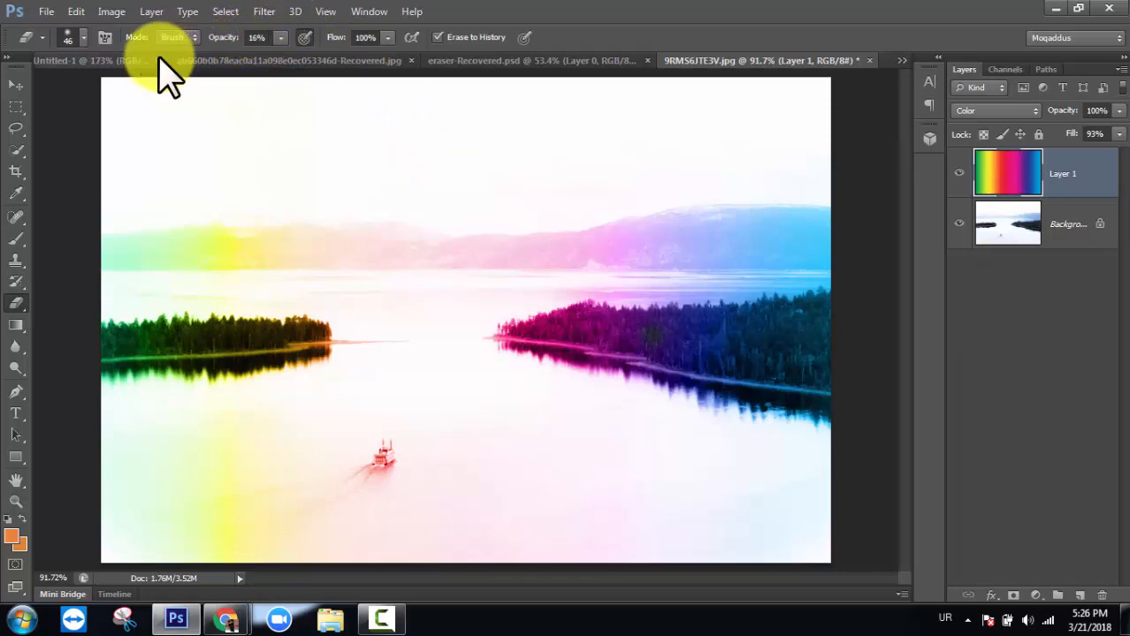
mouse_move(484, 344)
left_mouse_down()
mouse_move(715, 356)
mouse_move(480, 364)
mouse_move(734, 380)
mouse_move(556, 372)
mouse_move(696, 321)
mouse_move(479, 346)
mouse_move(510, 326)
mouse_move(700, 318)
mouse_move(466, 348)
left_mouse_up()
mouse_move(130, 265)
left_mouse_down()
mouse_move(207, 260)
mouse_move(187, 257)
mouse_move(308, 273)
mouse_move(113, 272)
left_mouse_up()
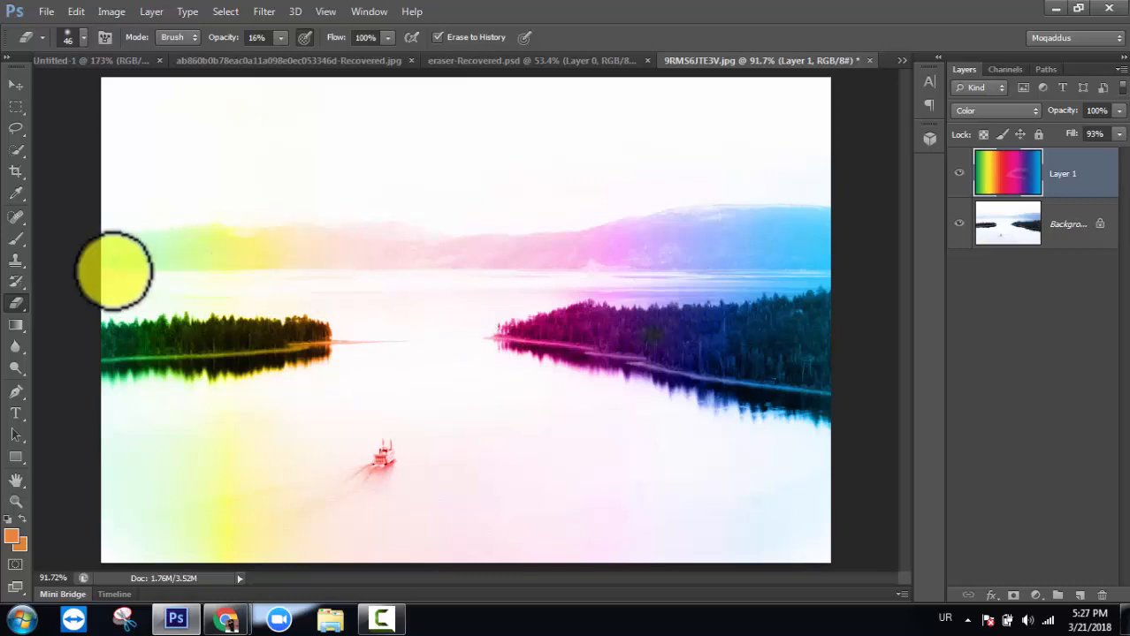
mouse_move(154, 345)
left_mouse_down()
mouse_move(300, 344)
mouse_move(135, 370)
mouse_move(304, 348)
mouse_move(234, 362)
mouse_move(296, 350)
left_mouse_up()
mouse_move(234, 363)
left_mouse_down()
mouse_move(289, 349)
mouse_move(143, 363)
mouse_move(320, 335)
mouse_move(223, 372)
left_mouse_up()
mouse_move(204, 379)
left_mouse_down()
mouse_move(354, 348)
mouse_move(169, 337)
mouse_move(304, 323)
mouse_move(158, 352)
mouse_move(131, 376)
mouse_move(249, 332)
mouse_move(321, 333)
mouse_move(179, 380)
left_mouse_up()
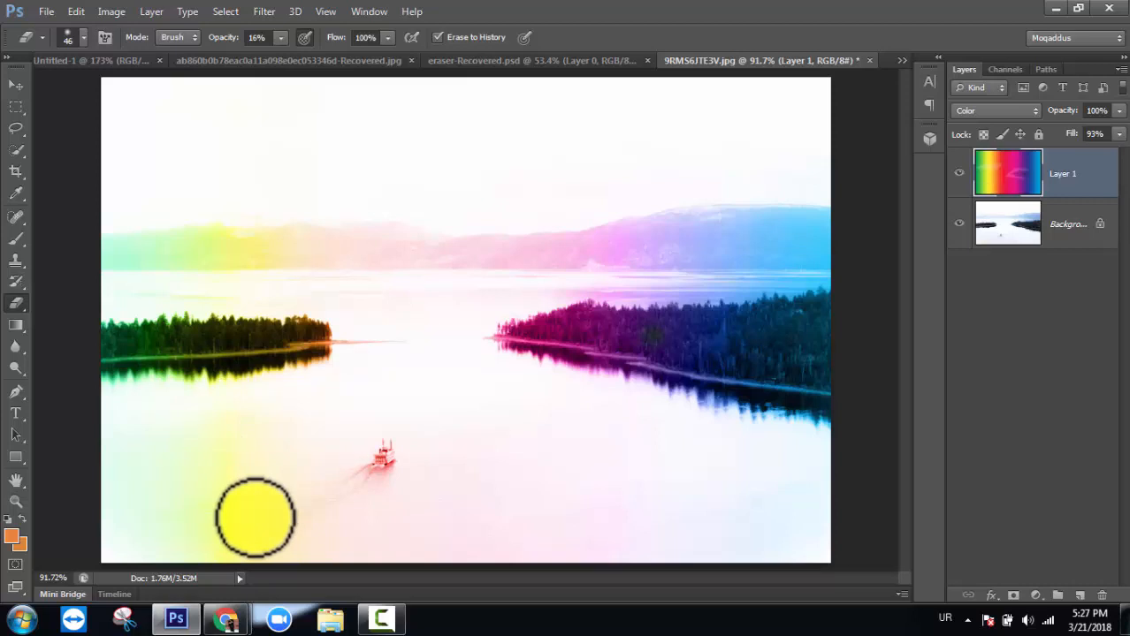
mouse_move(335, 326)
left_mouse_down()
mouse_move(151, 358)
mouse_move(206, 334)
mouse_move(320, 340)
mouse_move(117, 420)
left_mouse_up()
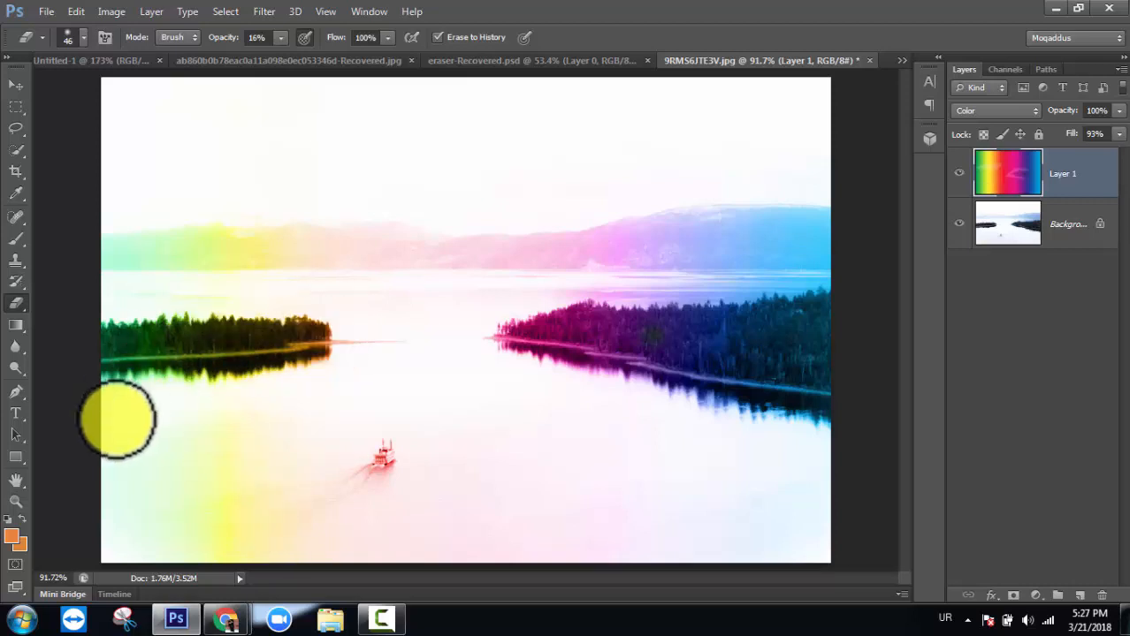
left_click(555, 154)
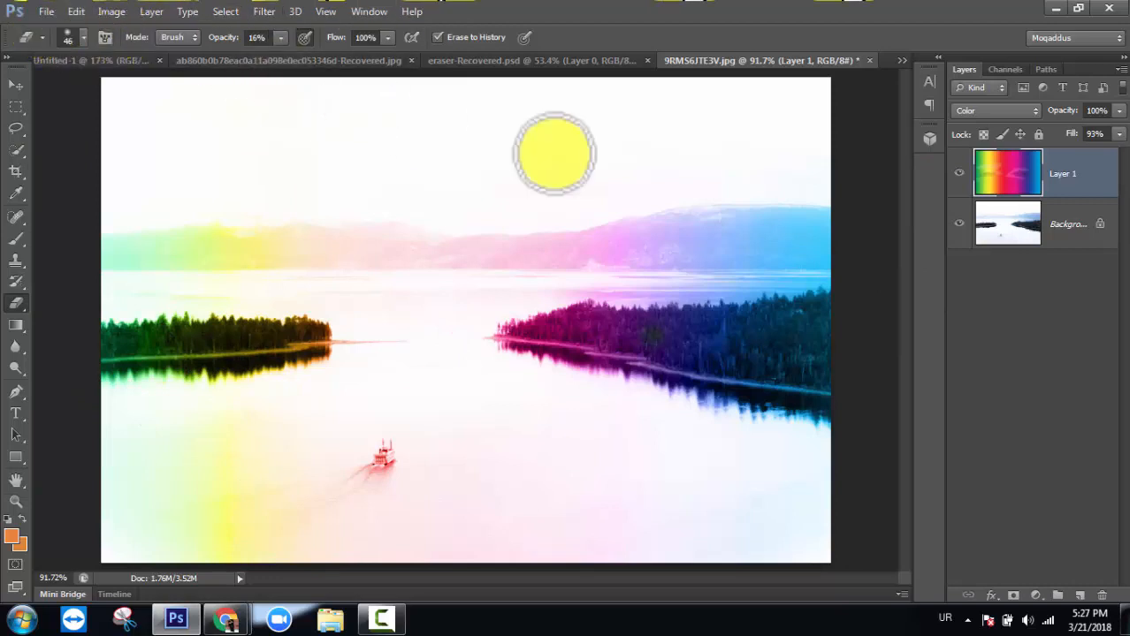
- In eraser-Recovered.psd, add a new layer and fill it with the same multicolour linear gradient horizontally across the canvas
left_click(517, 61)
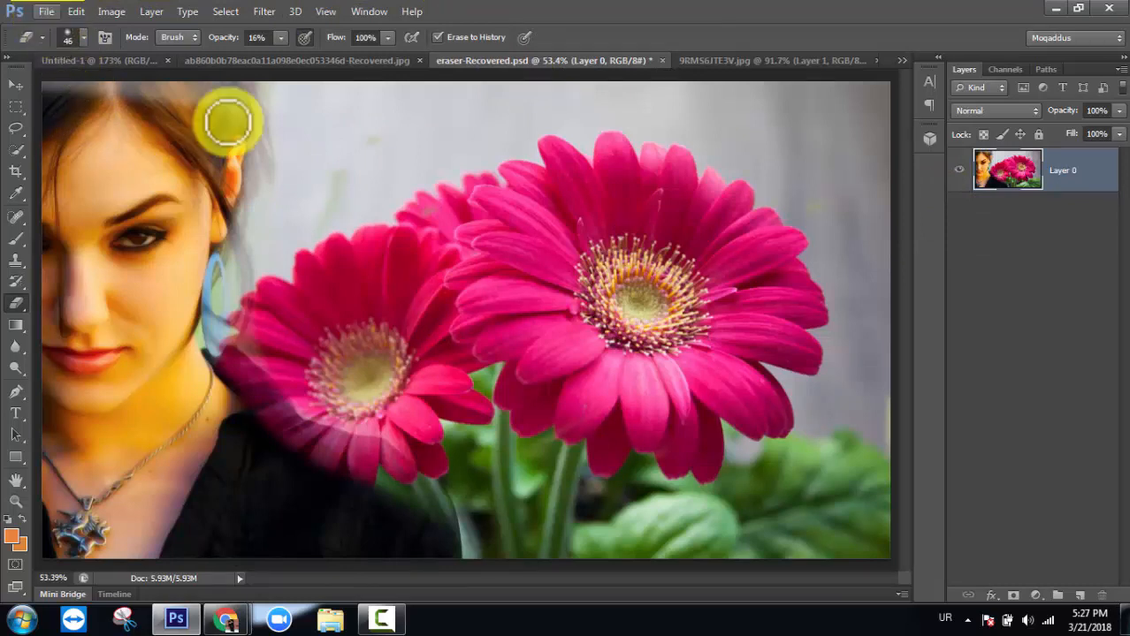
left_click(1081, 594)
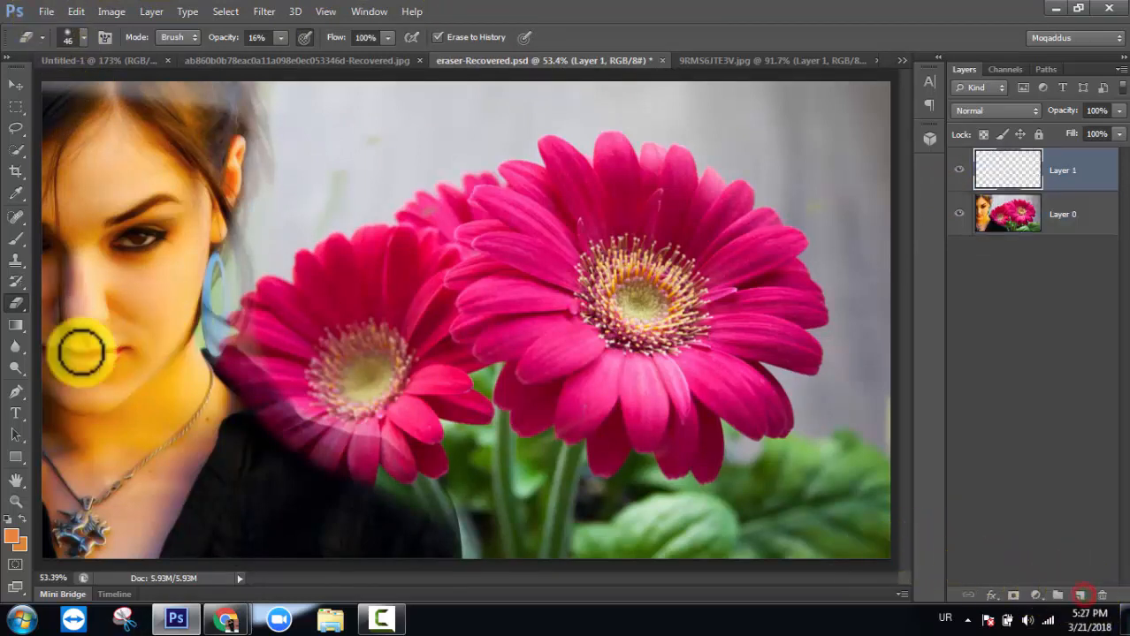
left_click(16, 325)
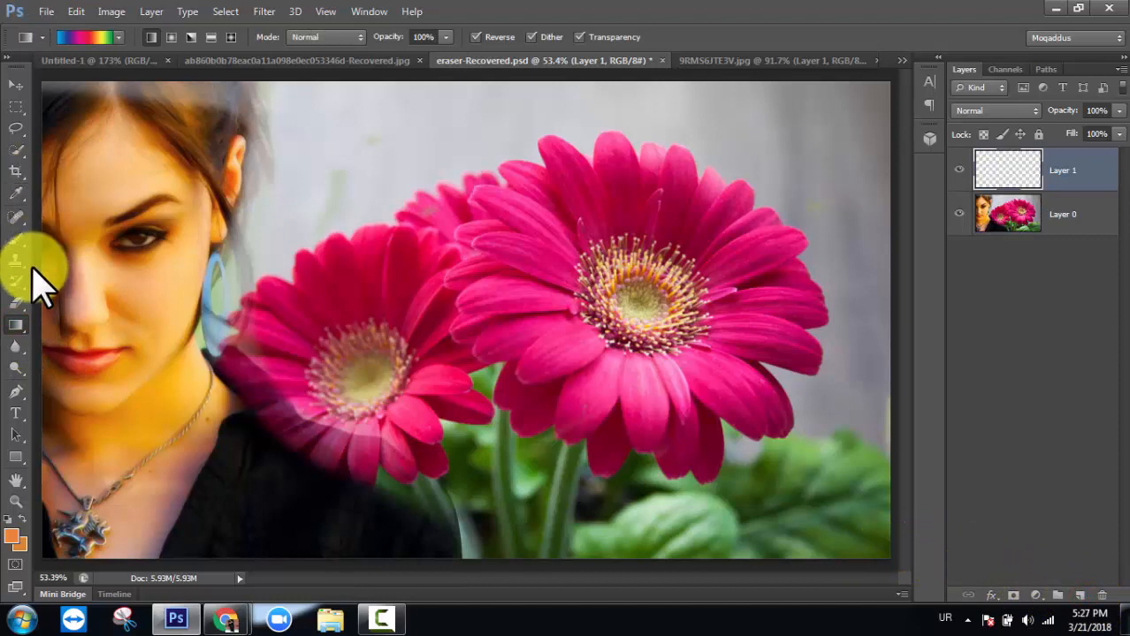
left_click_drag(40, 294, 927, 346)
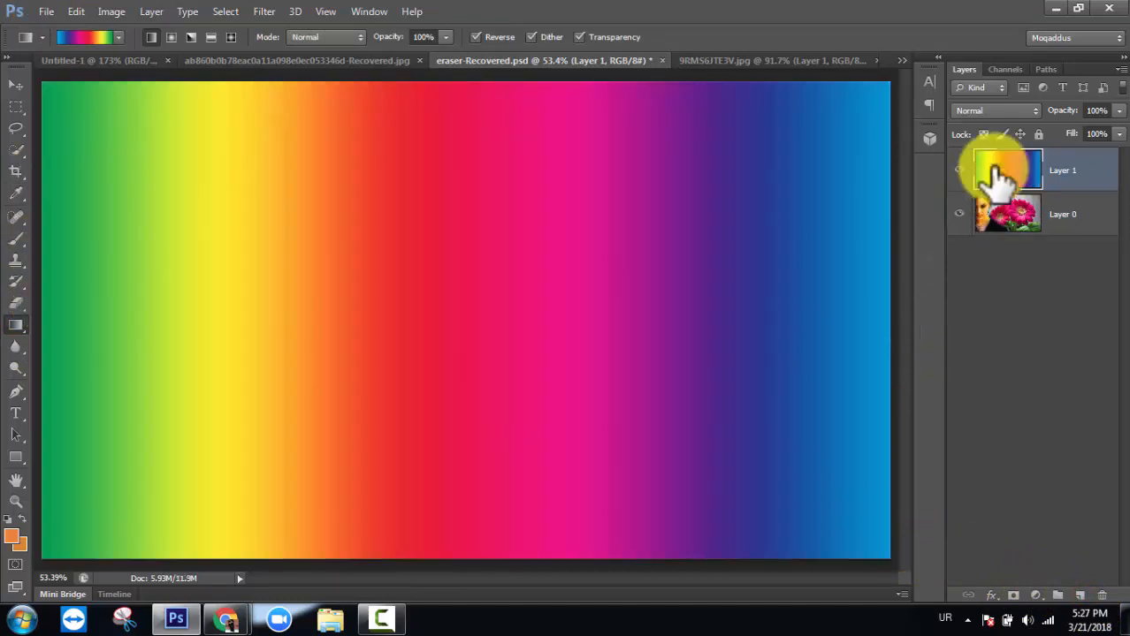
- Set the gradient layer's blend mode to Color over the portrait and flowers
left_click(1033, 111)
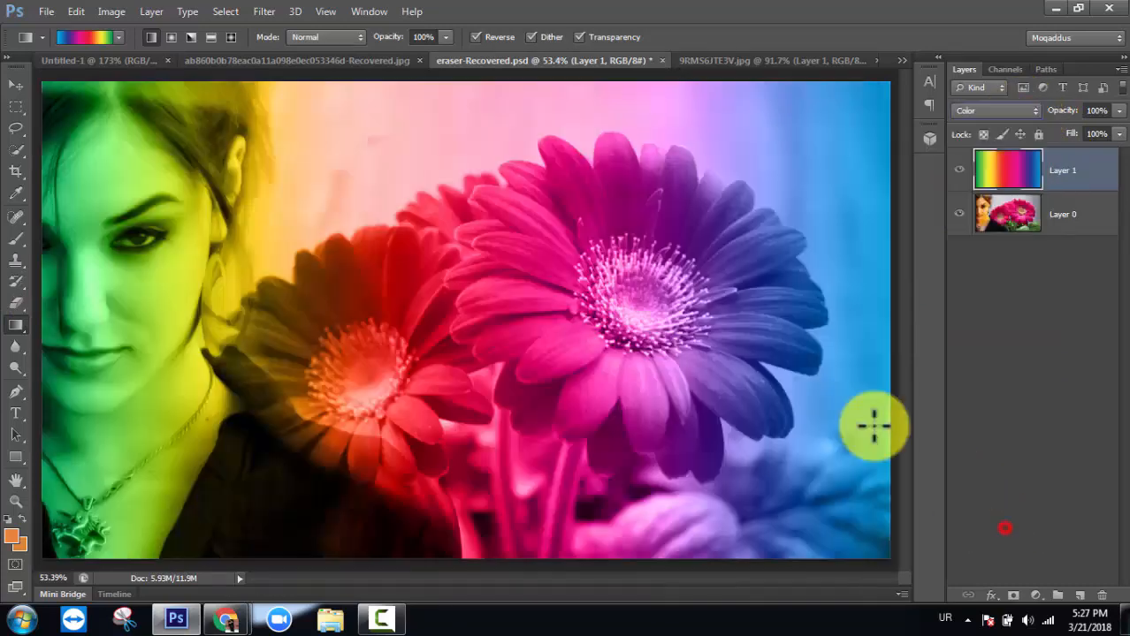
left_click(999, 525)
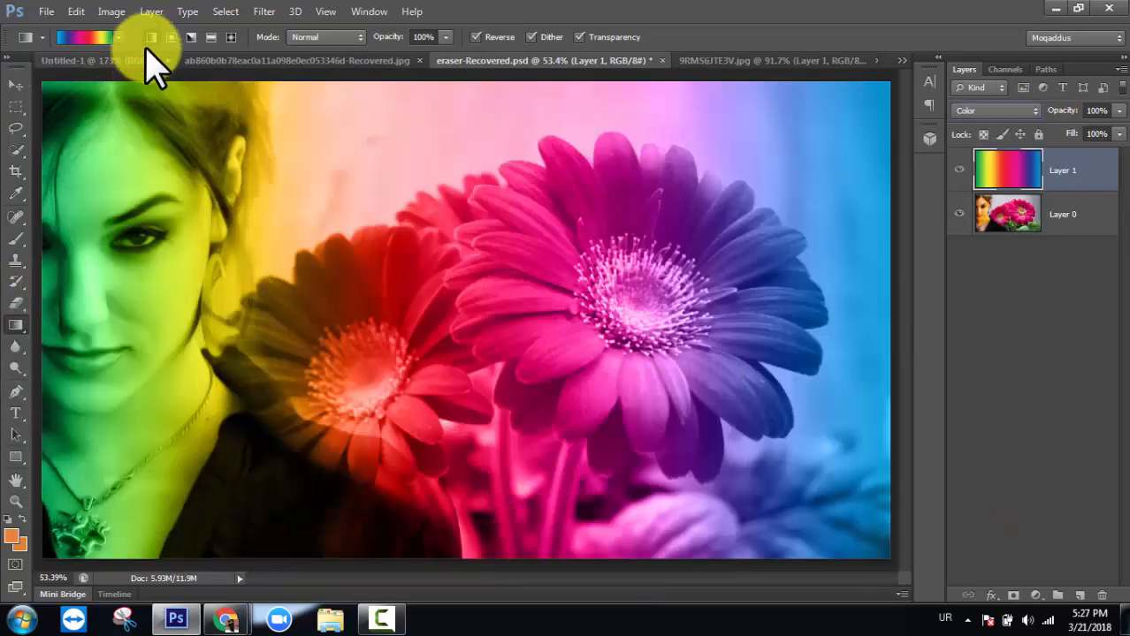
- Set up the Eraser Tool with 100% opacity and a brush size of 133 px
left_click(13, 305)
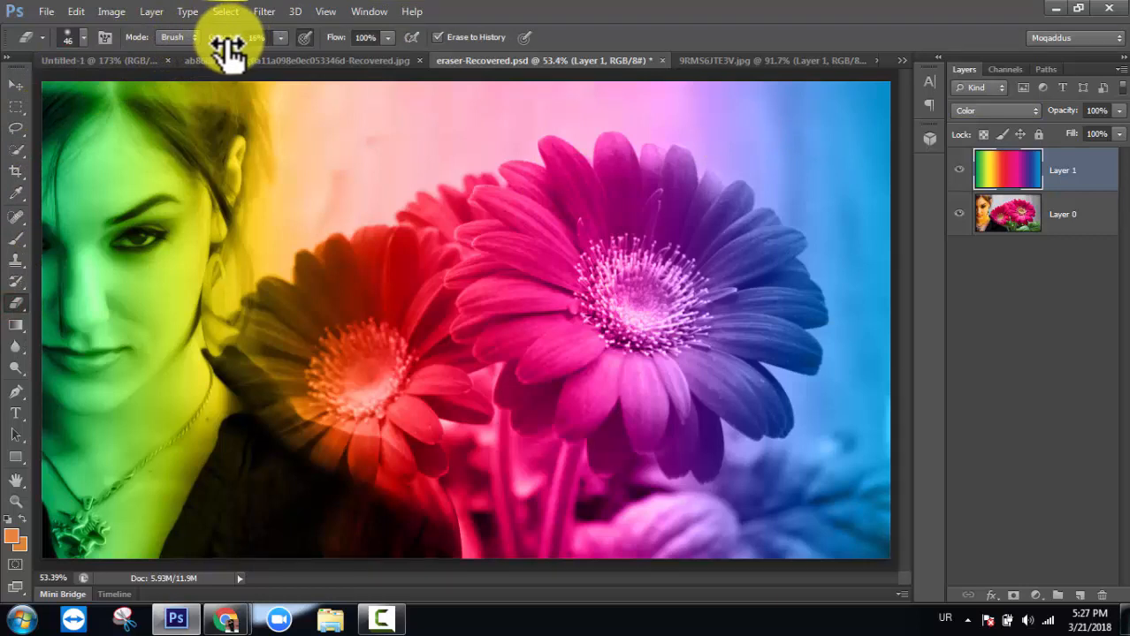
mouse_move(228, 51)
left_mouse_down()
mouse_move(269, 41)
mouse_move(396, 76)
left_mouse_up()
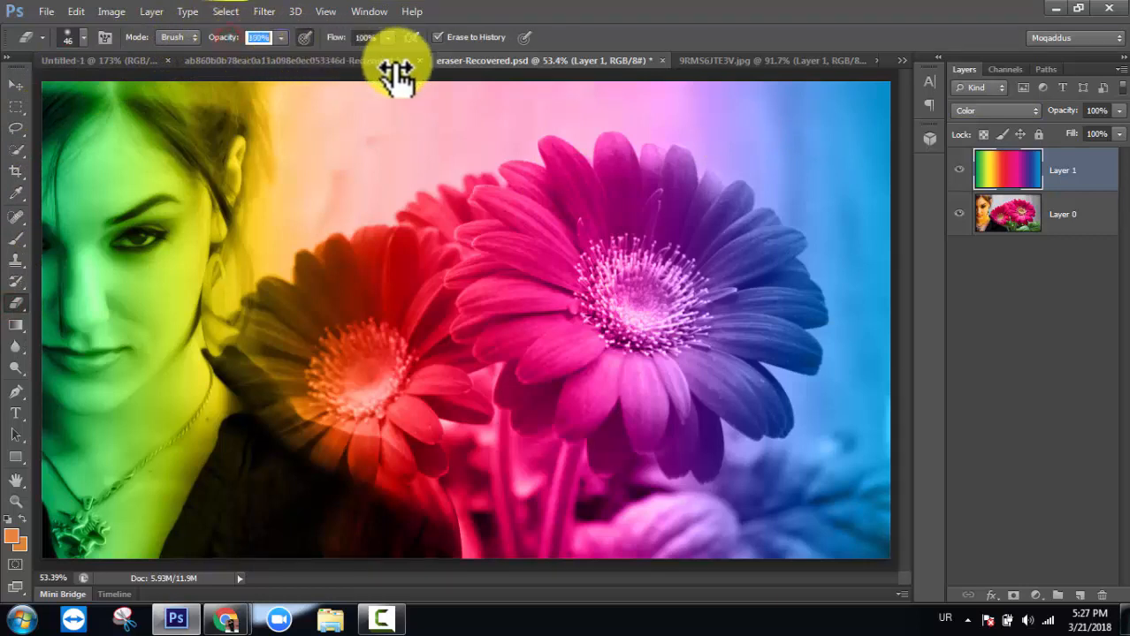
right_click(257, 137)
left_click_drag(317, 173, 370, 189)
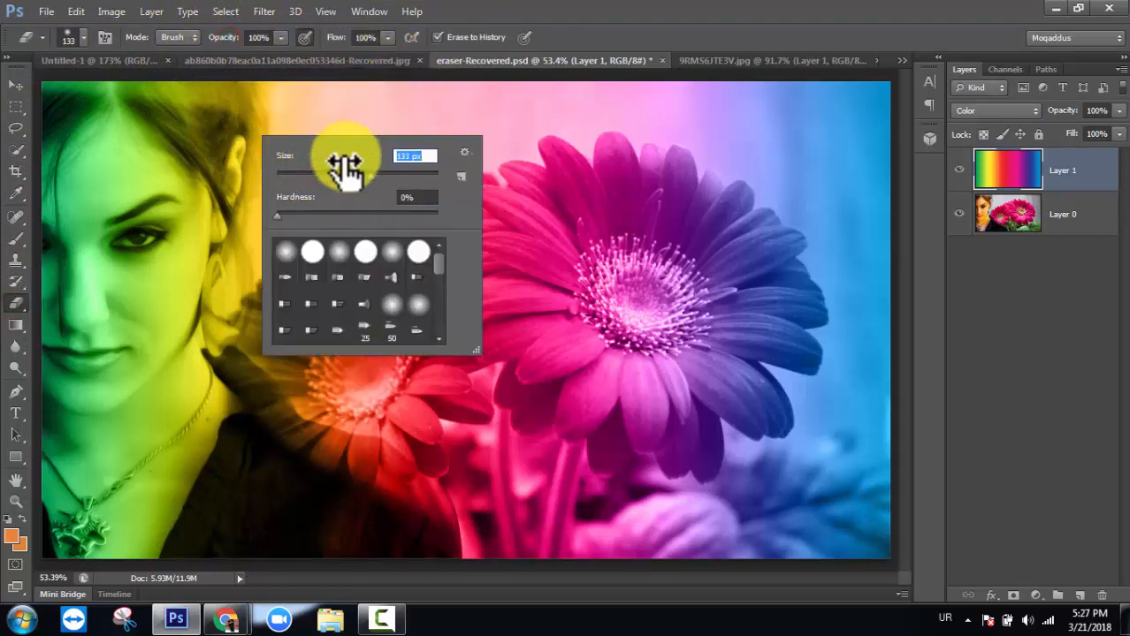
- Try erasing the gradient over the woman's hair, face and neck at full opacity, and undo the stroke
mouse_move(290, 106)
left_mouse_down()
mouse_move(210, 188)
mouse_move(97, 378)
mouse_move(294, 177)
mouse_move(228, 257)
mouse_move(138, 431)
mouse_move(247, 278)
mouse_move(250, 310)
mouse_move(192, 500)
left_mouse_up()
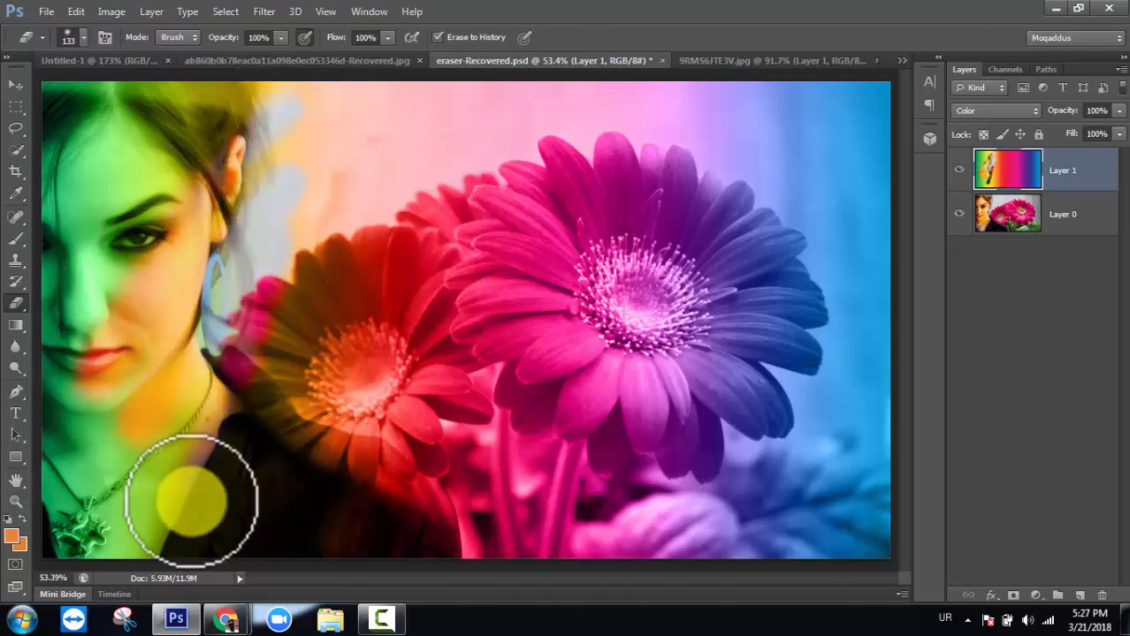
key("ctrl+z")
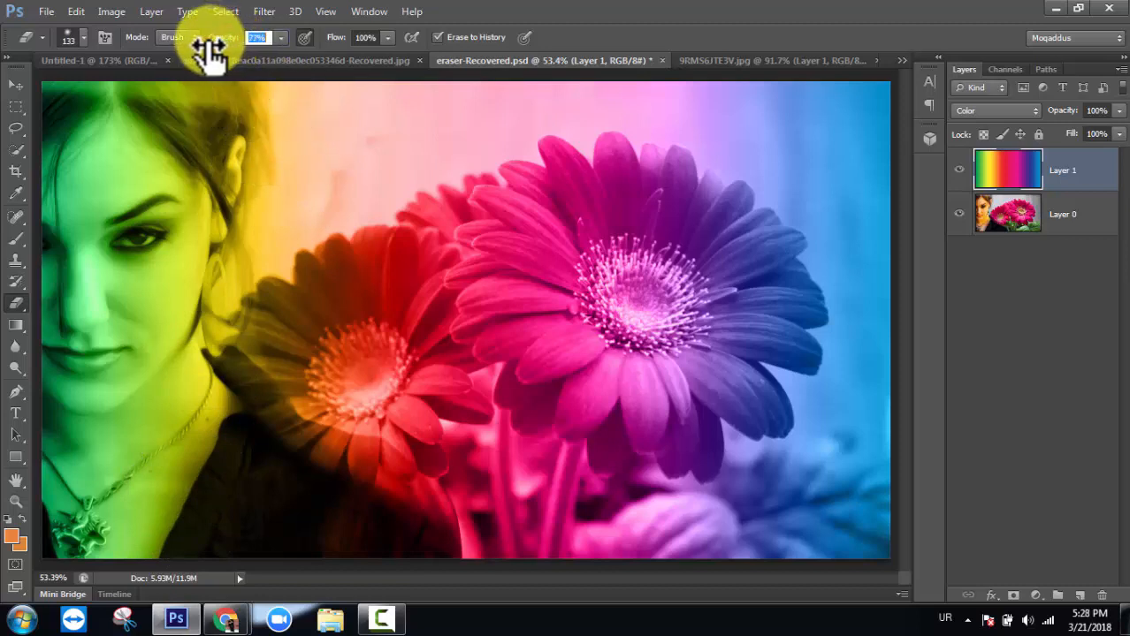
- Set the eraser opacity to 10% and lightly erase the gradient over the woman's face, hair, neck, shoulder and the red flower
left_click_drag(187, 54, 162, 60)
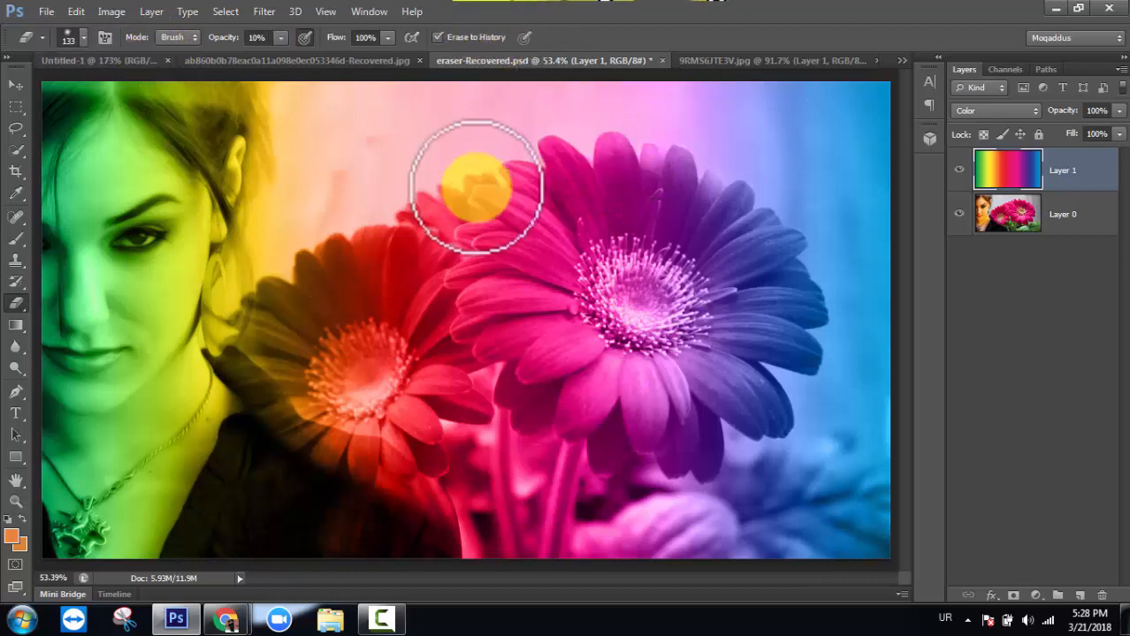
left_click(422, 240)
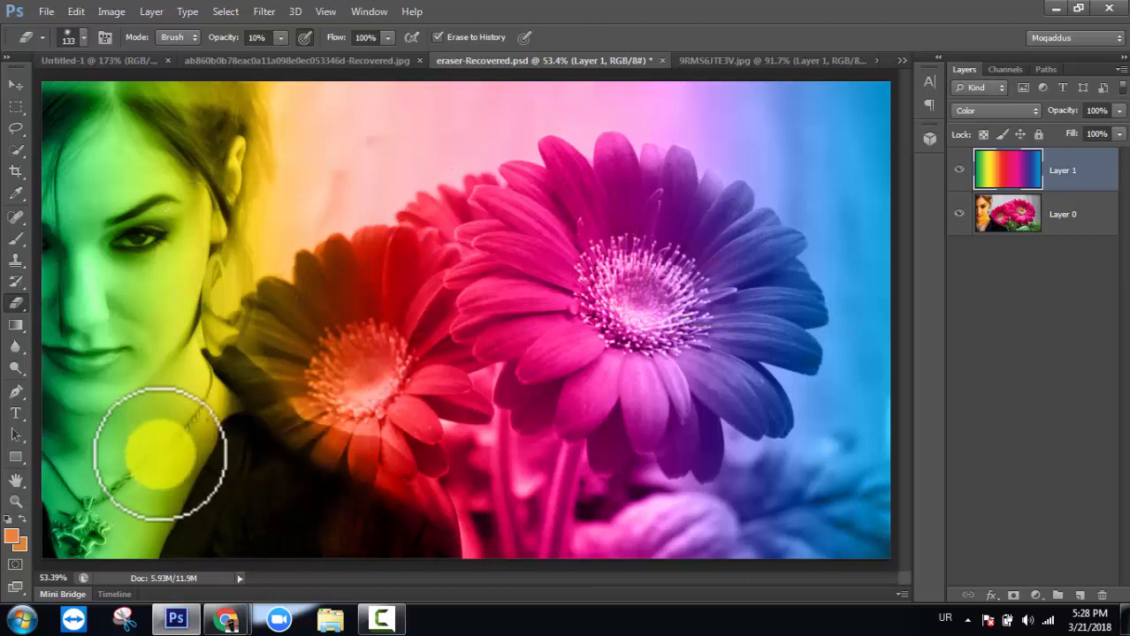
left_click_drag(169, 278, 137, 515)
left_click_drag(172, 355, 174, 461)
left_click_drag(165, 214, 157, 416)
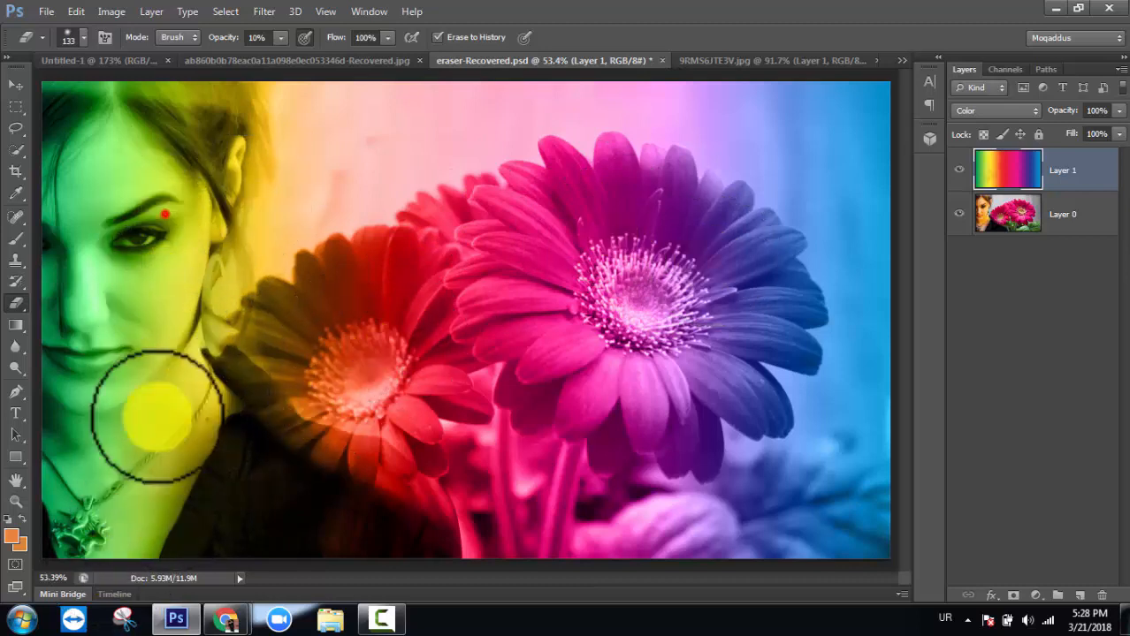
mouse_move(174, 174)
left_mouse_down()
mouse_move(147, 199)
mouse_move(142, 419)
left_mouse_up()
left_click_drag(236, 198, 219, 346)
left_click_drag(198, 130, 201, 358)
mouse_move(200, 191)
left_mouse_down()
mouse_move(169, 411)
mouse_move(151, 222)
mouse_move(133, 380)
left_mouse_up()
left_click_drag(108, 174, 99, 397)
left_click_drag(99, 169, 80, 399)
left_click_drag(83, 205, 83, 389)
left_click_drag(94, 176, 85, 365)
left_click_drag(92, 268, 72, 518)
left_click_drag(68, 423, 70, 581)
left_click_drag(104, 499, 201, 528)
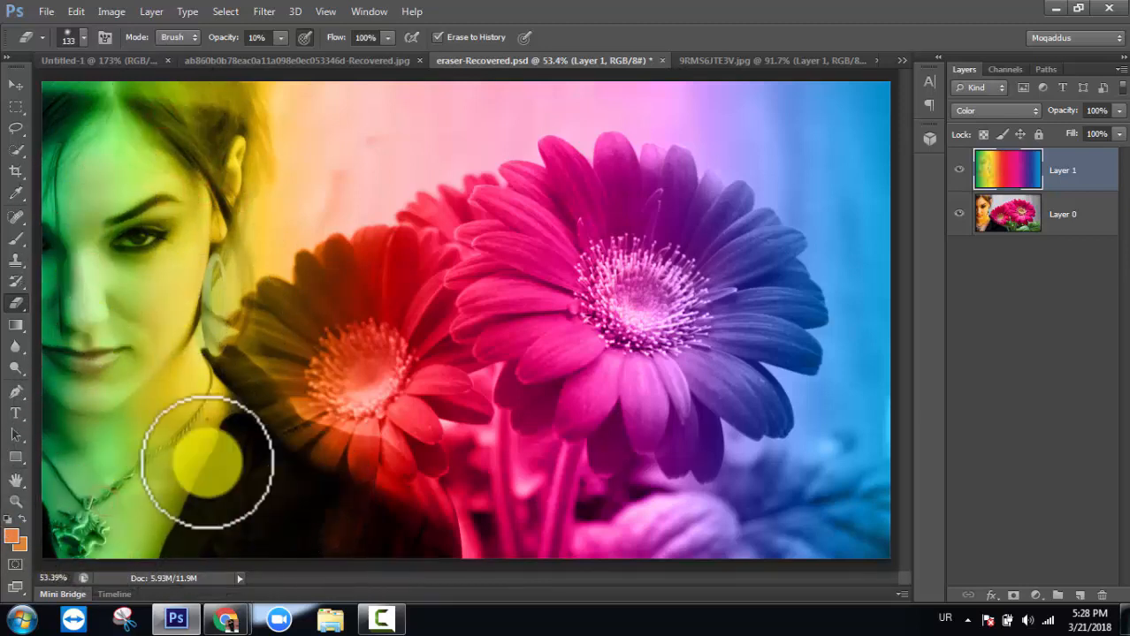
left_click_drag(151, 449, 469, 408)
left_click_drag(317, 400, 422, 453)
left_click_drag(271, 403, 288, 325)
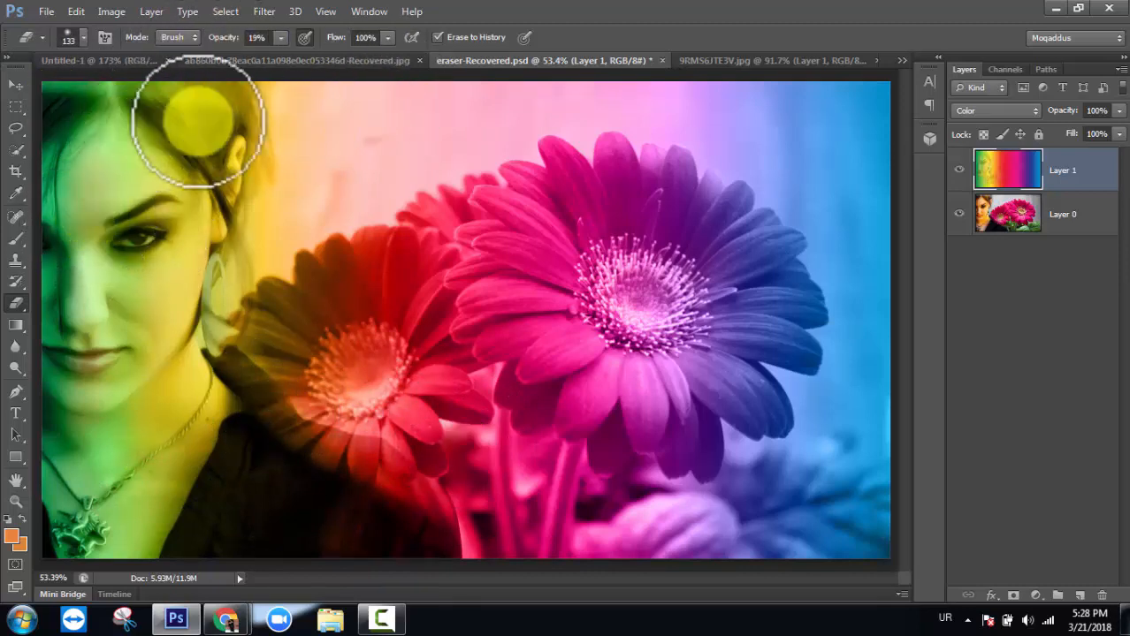
- Raise the eraser opacity to 19% and erase more of the gradient over the woman's hair and face
mouse_move(148, 107)
left_mouse_down()
mouse_move(256, 121)
mouse_move(168, 129)
left_mouse_up()
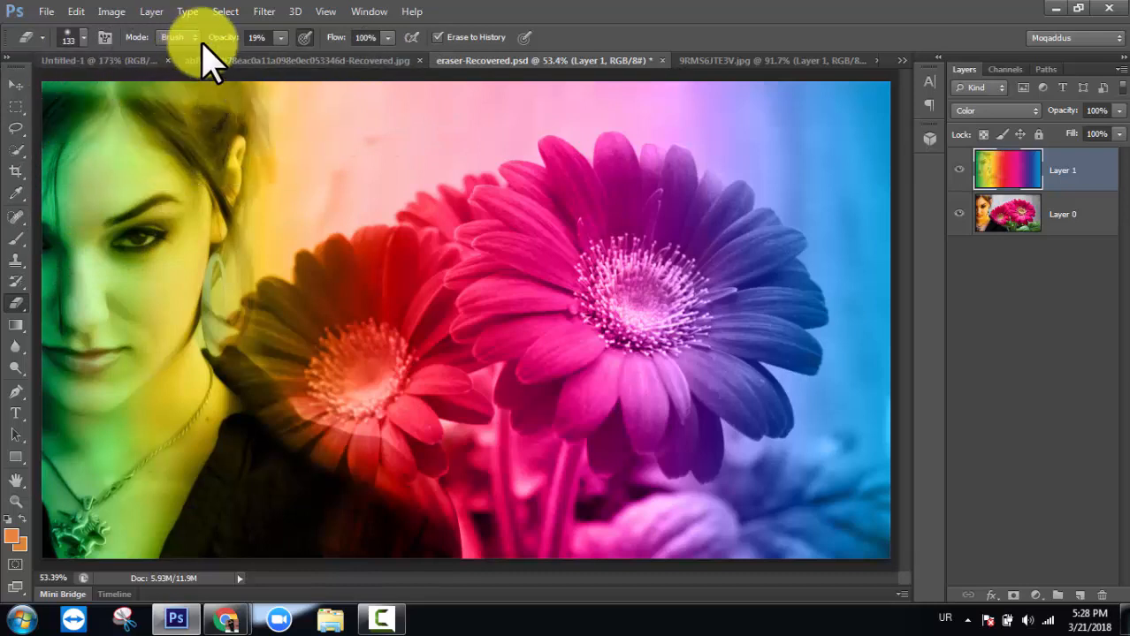
left_click_drag(224, 36, 244, 36)
mouse_move(213, 92)
left_mouse_down()
mouse_move(262, 124)
mouse_move(310, 104)
mouse_move(133, 113)
mouse_move(82, 202)
mouse_move(205, 182)
mouse_move(242, 147)
mouse_move(274, 207)
mouse_move(235, 282)
mouse_move(113, 293)
mouse_move(130, 286)
mouse_move(132, 194)
mouse_move(113, 140)
mouse_move(69, 296)
mouse_move(68, 183)
mouse_move(157, 449)
mouse_move(132, 323)
mouse_move(270, 440)
mouse_move(264, 400)
mouse_move(207, 296)
mouse_move(339, 456)
mouse_move(300, 472)
mouse_move(430, 484)
mouse_move(237, 486)
mouse_move(429, 508)
mouse_move(451, 500)
mouse_move(449, 564)
mouse_move(232, 513)
mouse_move(108, 510)
mouse_move(69, 526)
mouse_move(177, 358)
left_mouse_up()
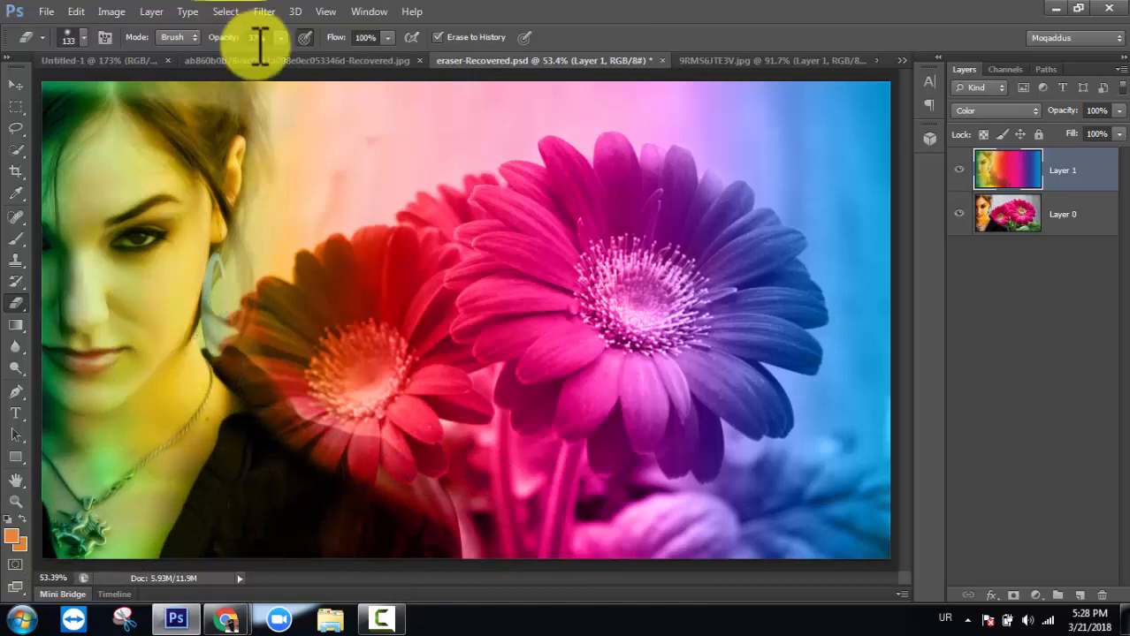
- Set the eraser opacity to 38% and erase more of the gradient over the woman's hair, face and necklace area
left_click_drag(219, 39, 307, 55)
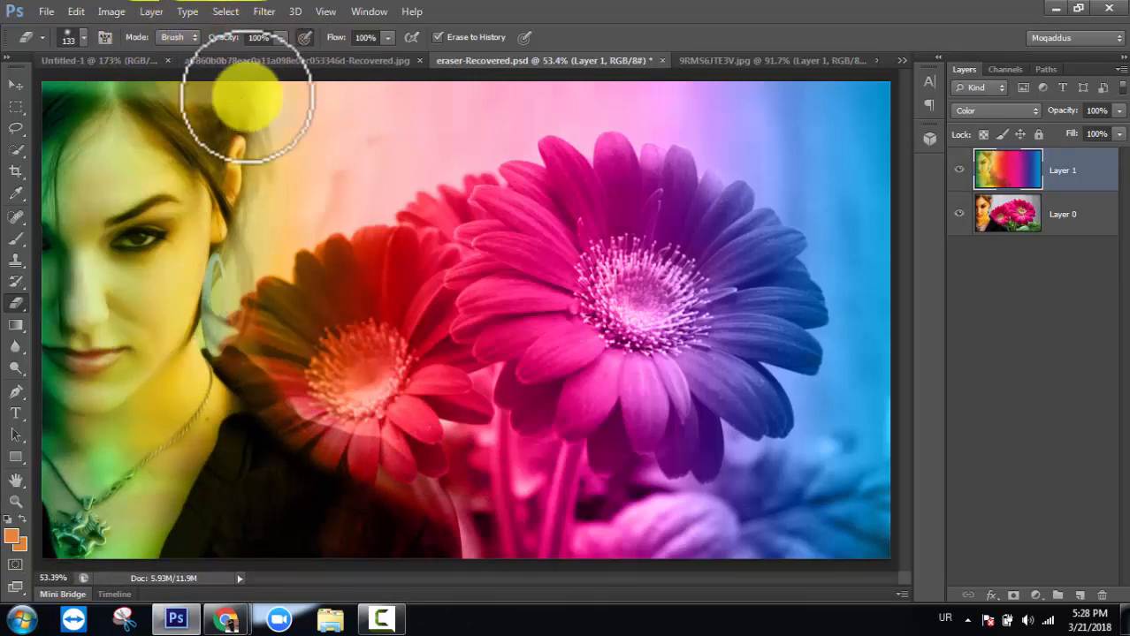
mouse_move(247, 100)
left_mouse_down()
mouse_move(227, 300)
mouse_move(214, 130)
mouse_move(232, 96)
mouse_move(312, 115)
mouse_move(210, 135)
mouse_move(225, 108)
mouse_move(322, 149)
mouse_move(260, 116)
mouse_move(308, 126)
mouse_move(242, 79)
mouse_move(261, 156)
mouse_move(196, 209)
mouse_move(232, 101)
left_mouse_up()
left_click_drag(229, 39, 180, 46)
mouse_move(214, 86)
left_mouse_down()
mouse_move(171, 295)
mouse_move(97, 352)
mouse_move(78, 79)
mouse_move(63, 281)
mouse_move(93, 520)
mouse_move(283, 549)
mouse_move(113, 474)
mouse_move(150, 373)
mouse_move(368, 521)
mouse_move(340, 550)
mouse_move(31, 513)
mouse_move(71, 121)
mouse_move(30, 167)
mouse_move(189, 106)
mouse_move(177, 331)
mouse_move(137, 458)
mouse_move(128, 122)
mouse_move(110, 261)
mouse_move(633, 358)
mouse_move(358, 408)
mouse_move(638, 437)
mouse_move(246, 106)
mouse_move(197, 290)
mouse_move(235, 231)
mouse_move(333, 283)
mouse_move(150, 204)
mouse_move(25, 365)
mouse_move(19, 442)
left_mouse_up()
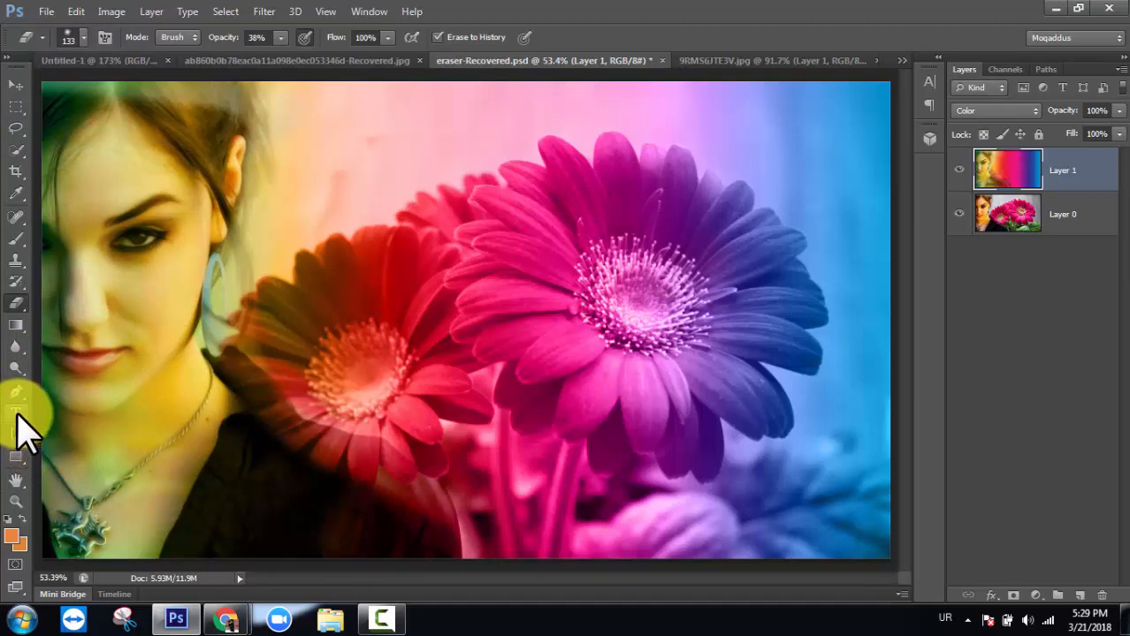
- Switch the keyboard language to English and add the horizontal text "My Own Way" beside the woman's head
left_click(17, 412)
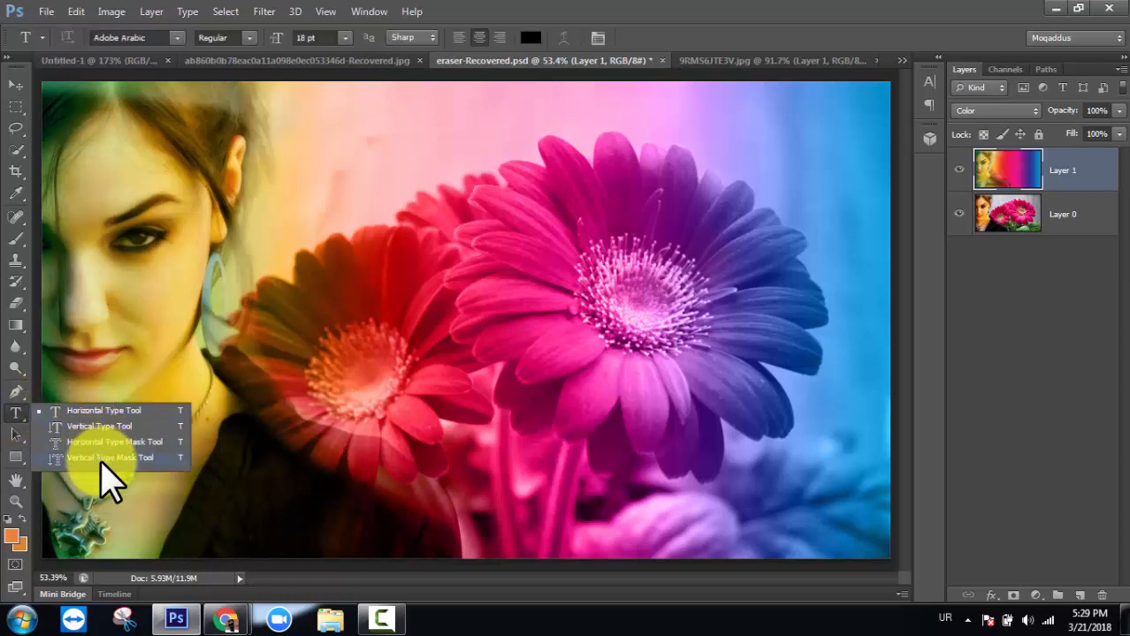
left_click(123, 411)
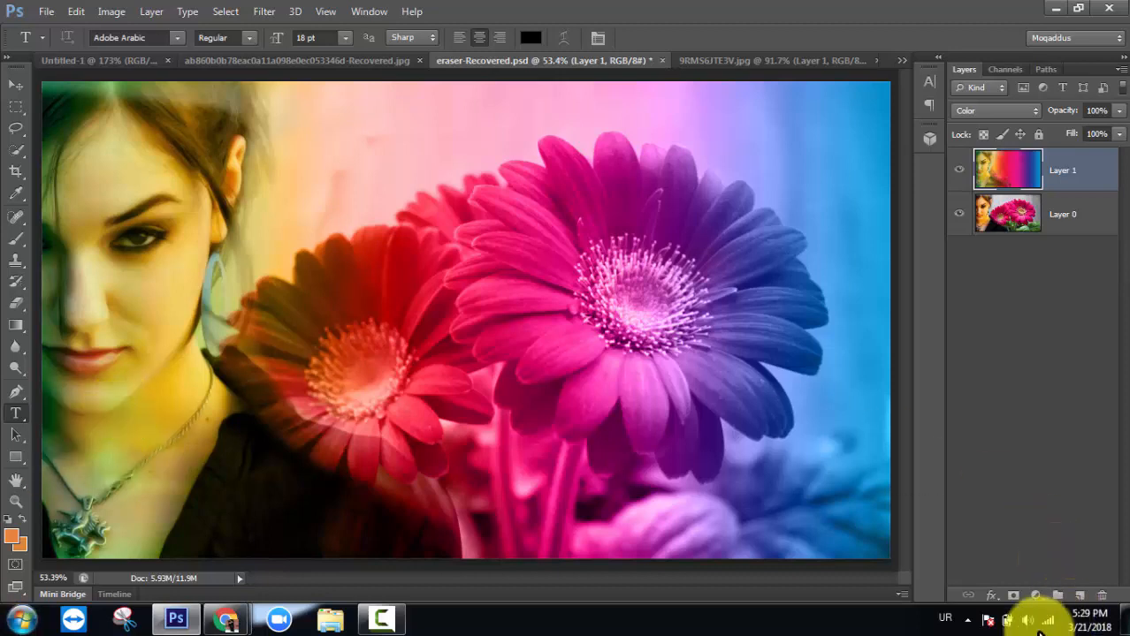
left_click(945, 618)
left_click(966, 574)
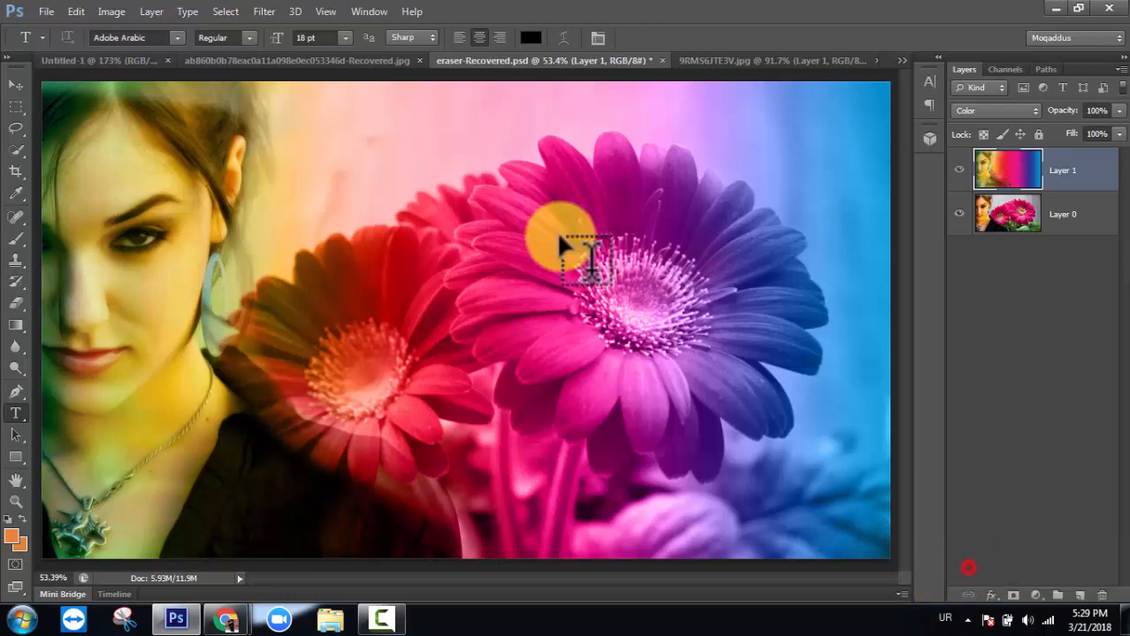
left_click(289, 185)
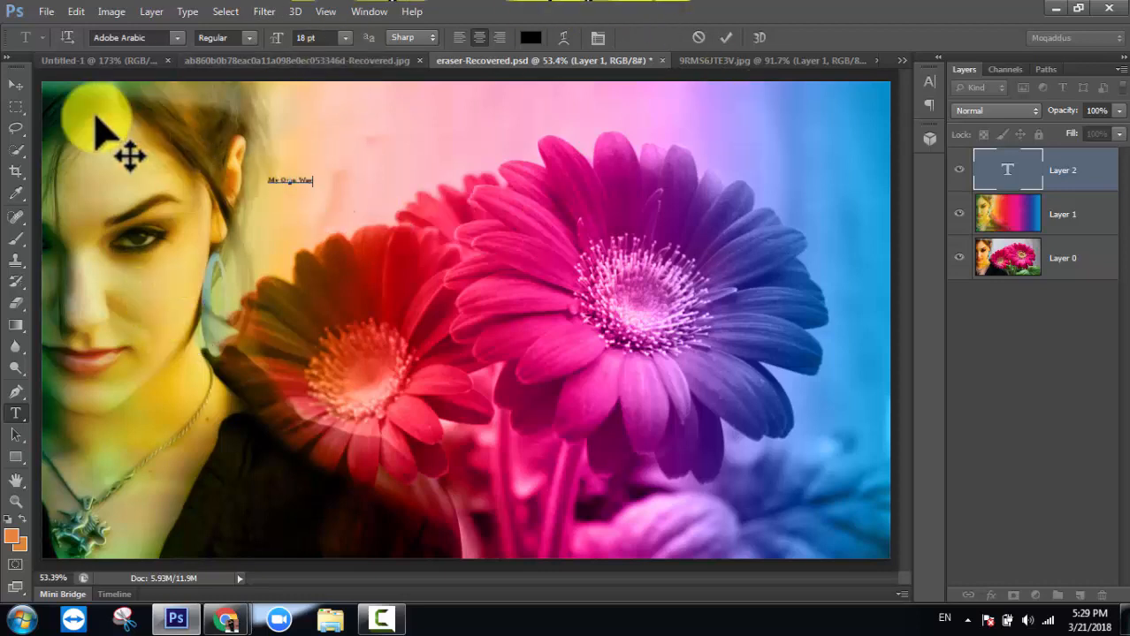
left_click(16, 85)
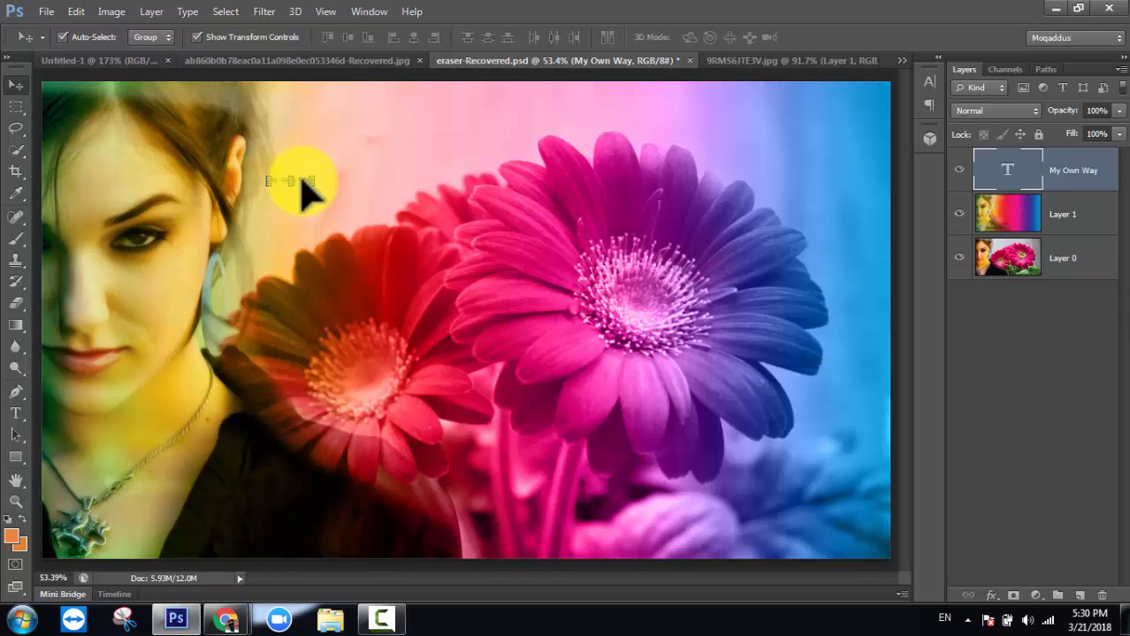
- Scale the "My Own Way" text to about 913% width and 916% height, and move it above the large pink flower
key("ctrl+t")
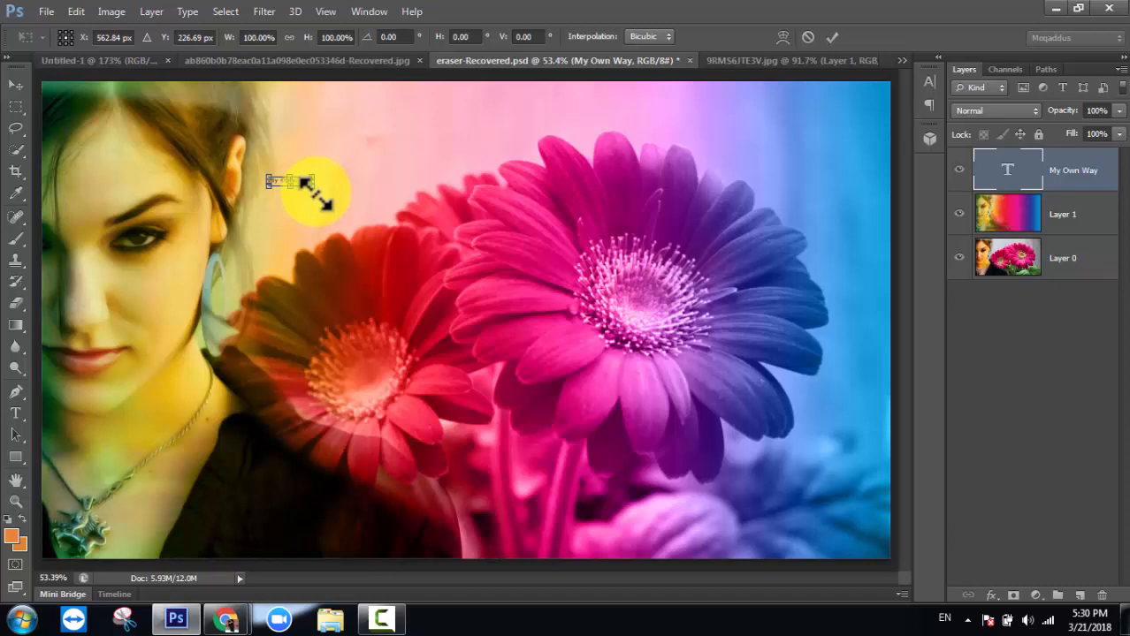
left_click_drag(314, 189, 473, 370)
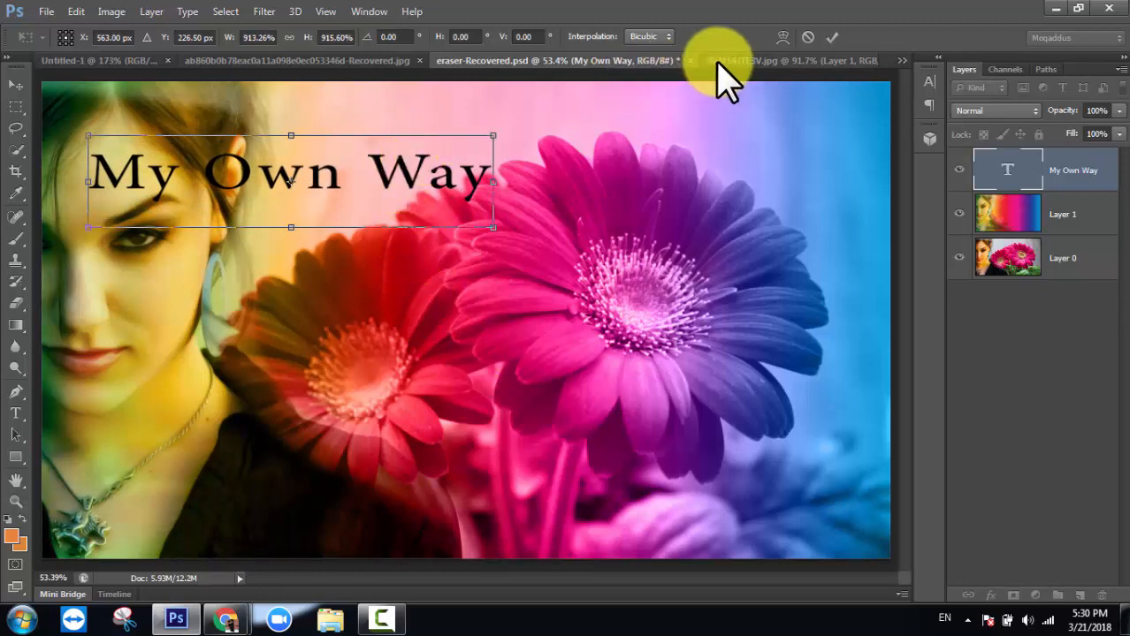
left_click(831, 37)
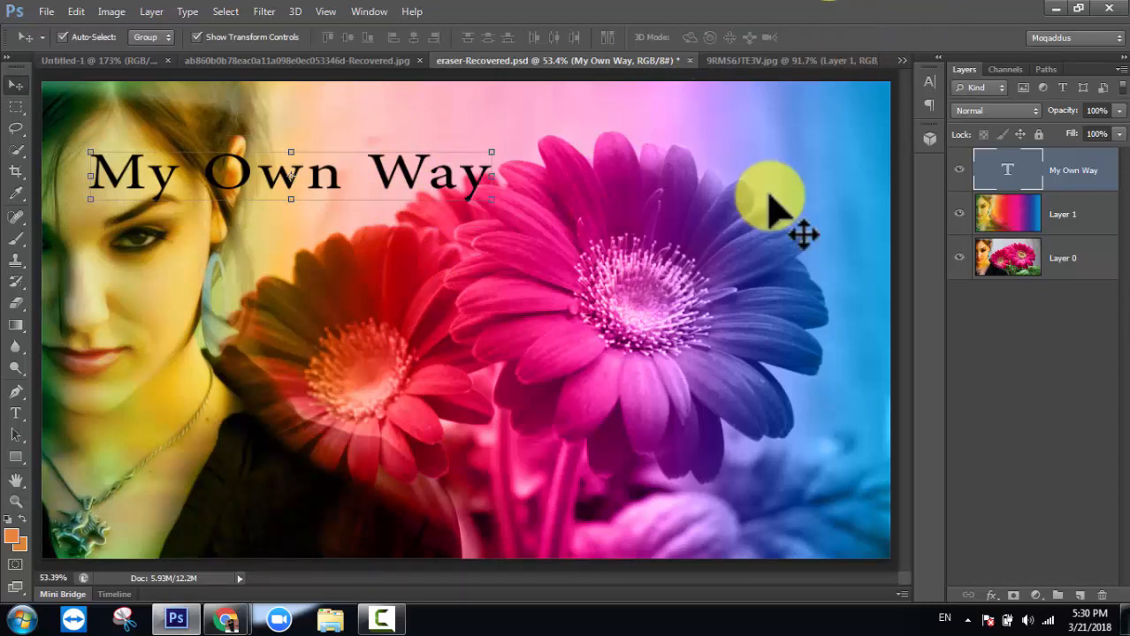
left_click_drag(441, 184, 662, 139)
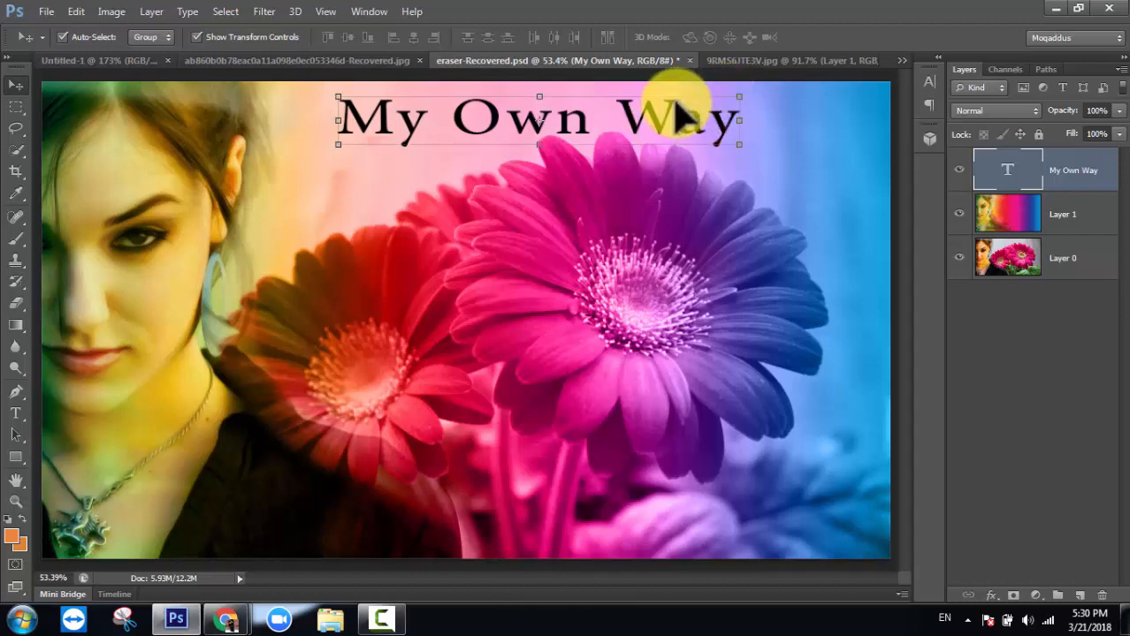
- Scale the "My Own Way" text to about 69% width and 95% height, move it closer to the woman's head, and deselect its layer
key("ctrl+t")
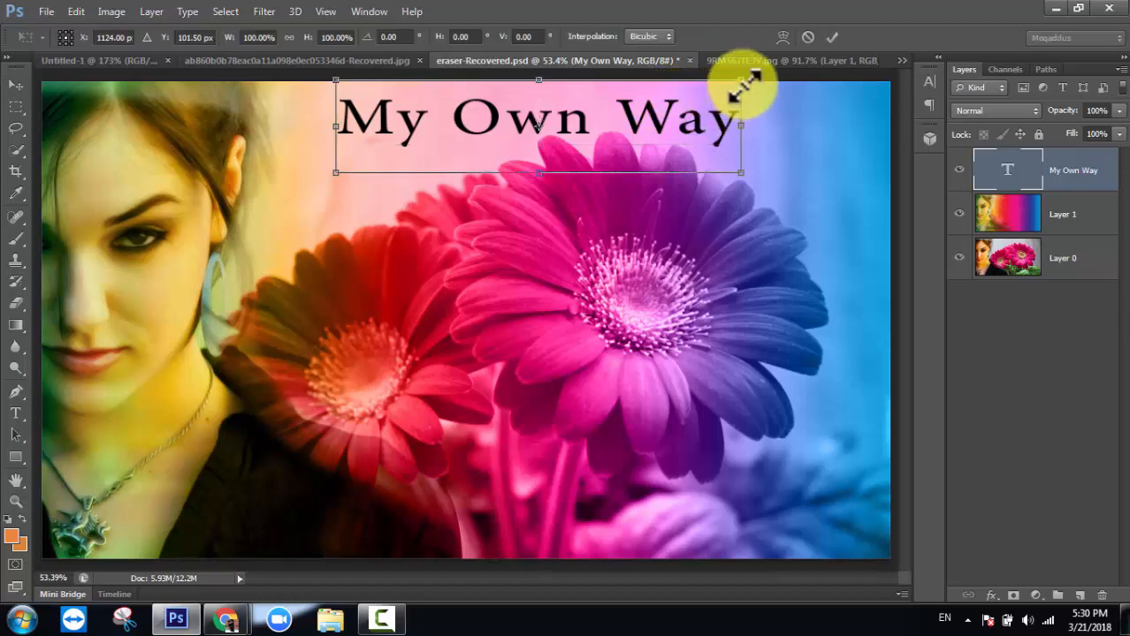
left_click_drag(745, 84, 688, 91)
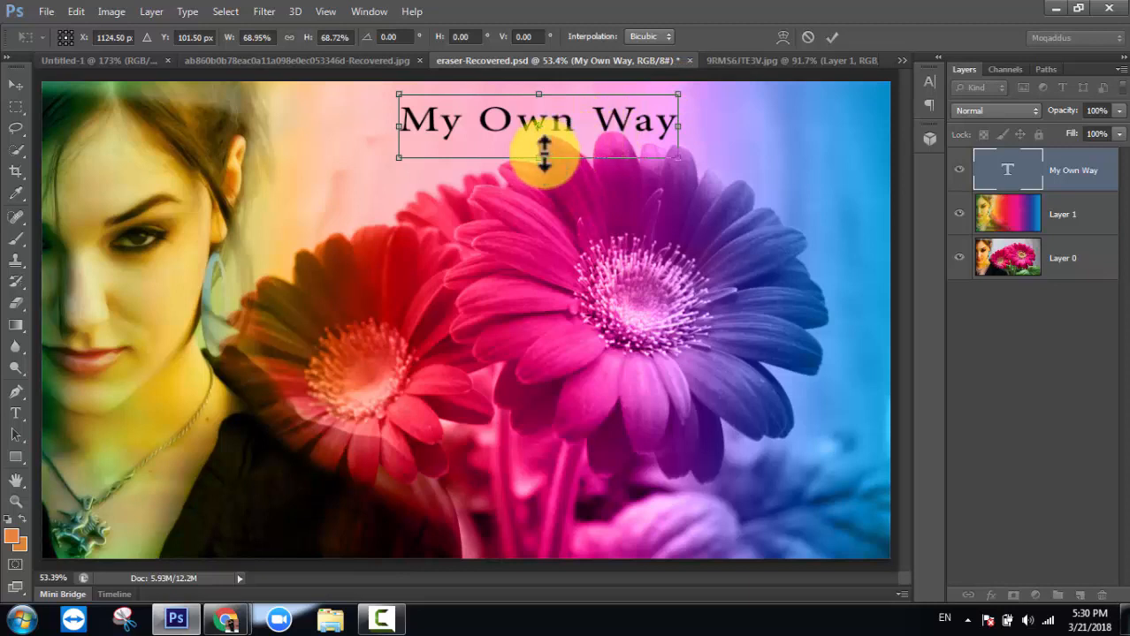
left_click_drag(538, 158, 431, 142)
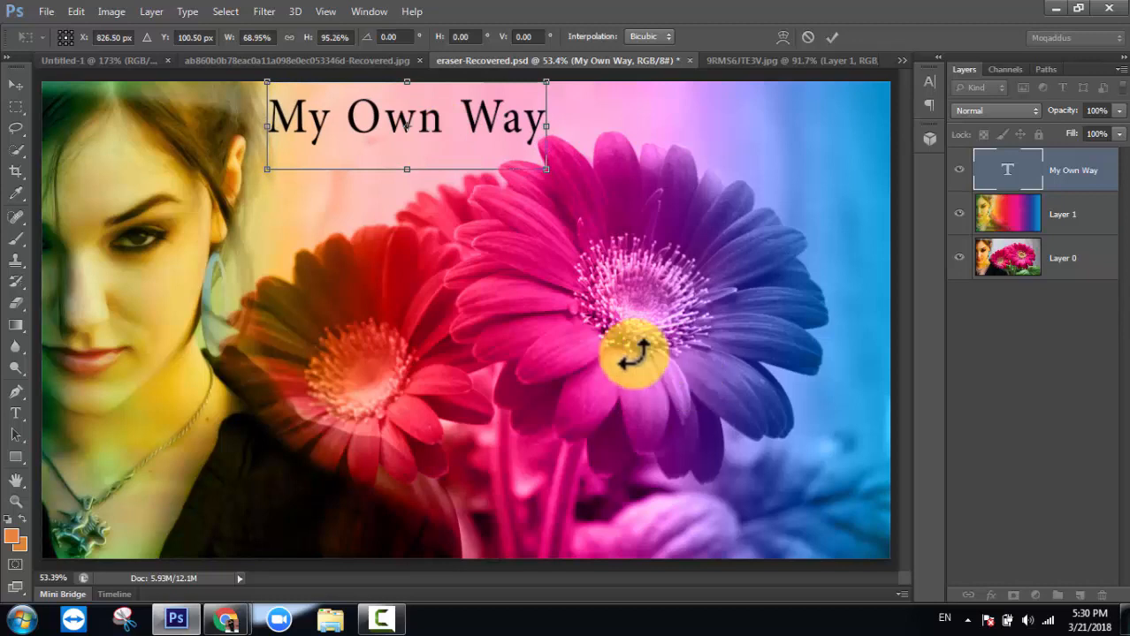
left_click(830, 34)
left_click(1031, 345)
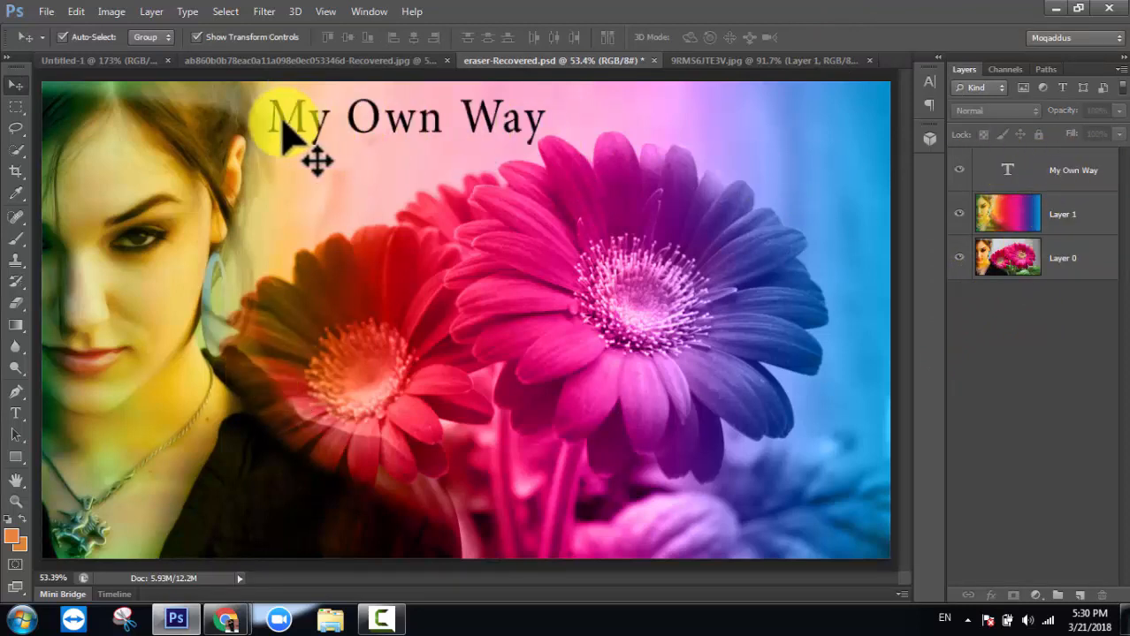
- Select all the text on the "My Own Way" layer and set its font size to 161 pt
left_click(1056, 174)
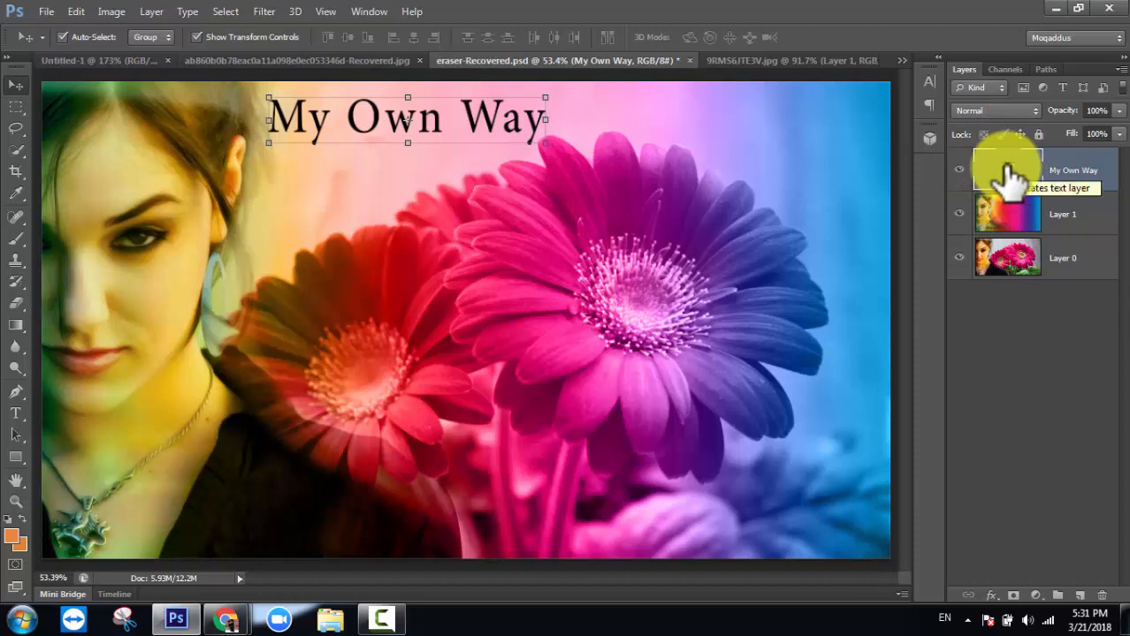
double_click(1009, 172)
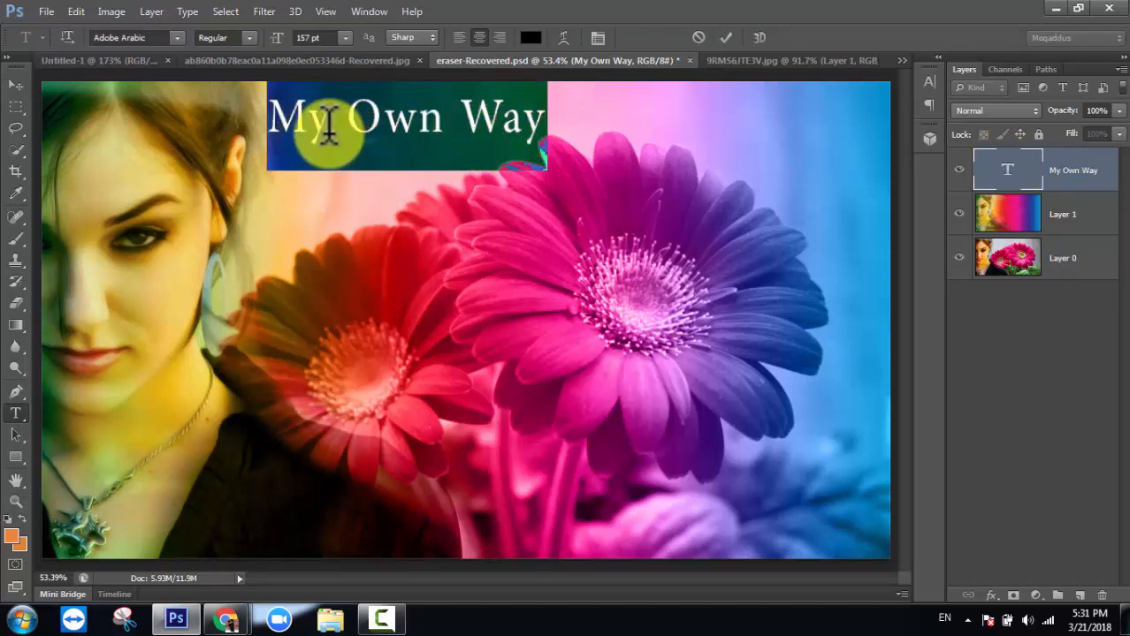
left_click(344, 37)
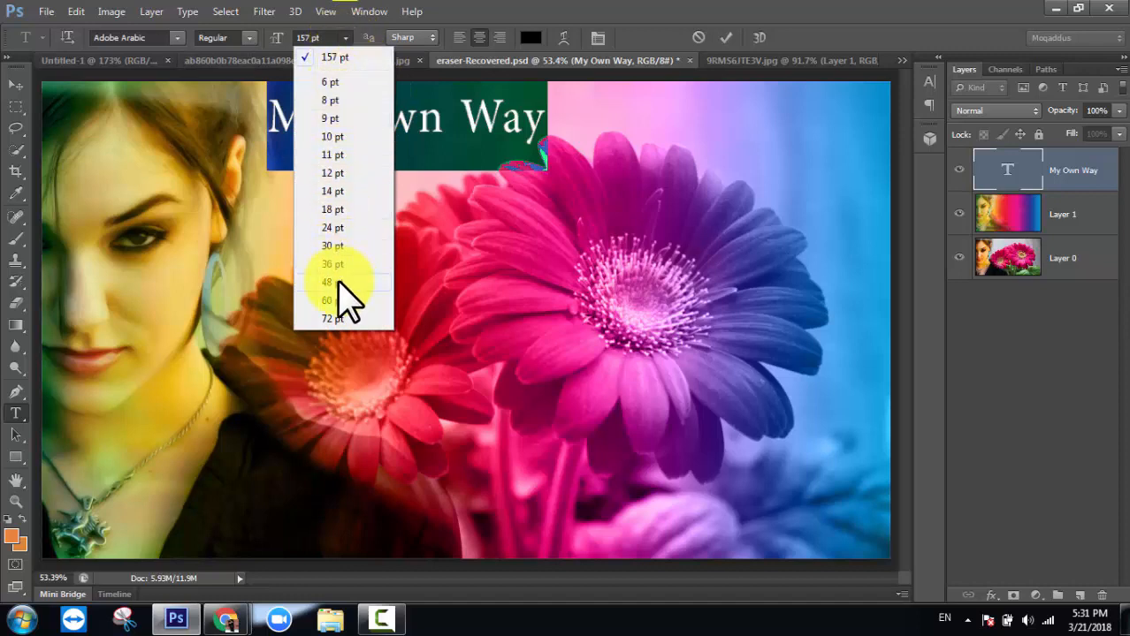
left_click(315, 37)
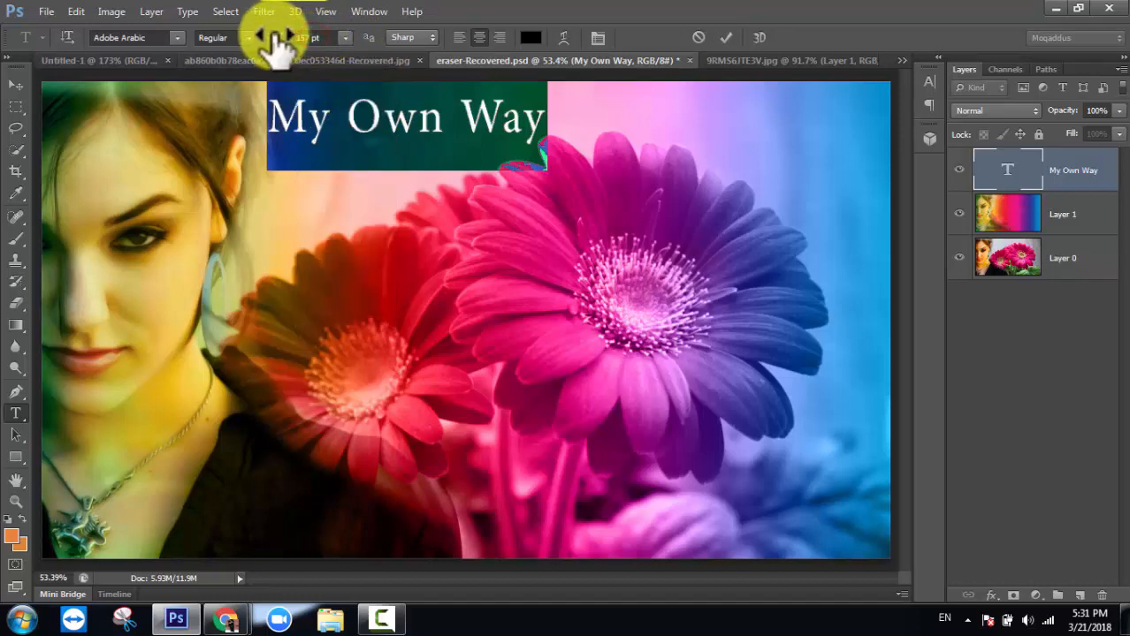
mouse_move(277, 40)
left_mouse_down()
mouse_move(332, 44)
mouse_move(361, 81)
mouse_move(298, 56)
mouse_move(297, 44)
mouse_move(314, 49)
mouse_move(171, 56)
mouse_move(298, 57)
mouse_move(256, 41)
mouse_move(283, 51)
left_mouse_up()
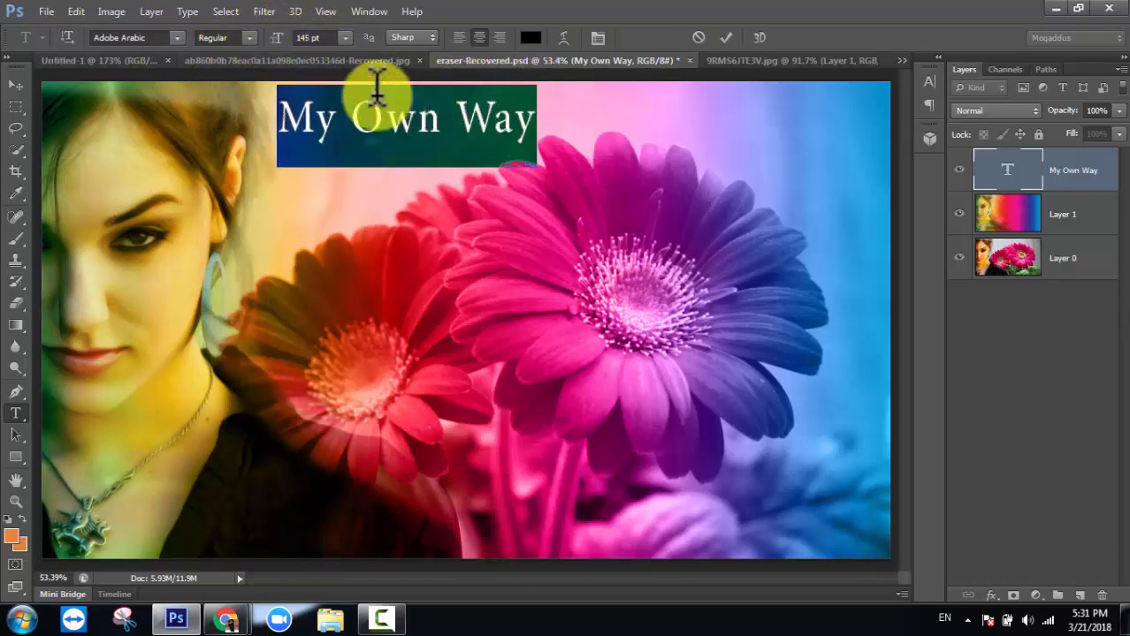
left_click_drag(283, 45, 295, 89)
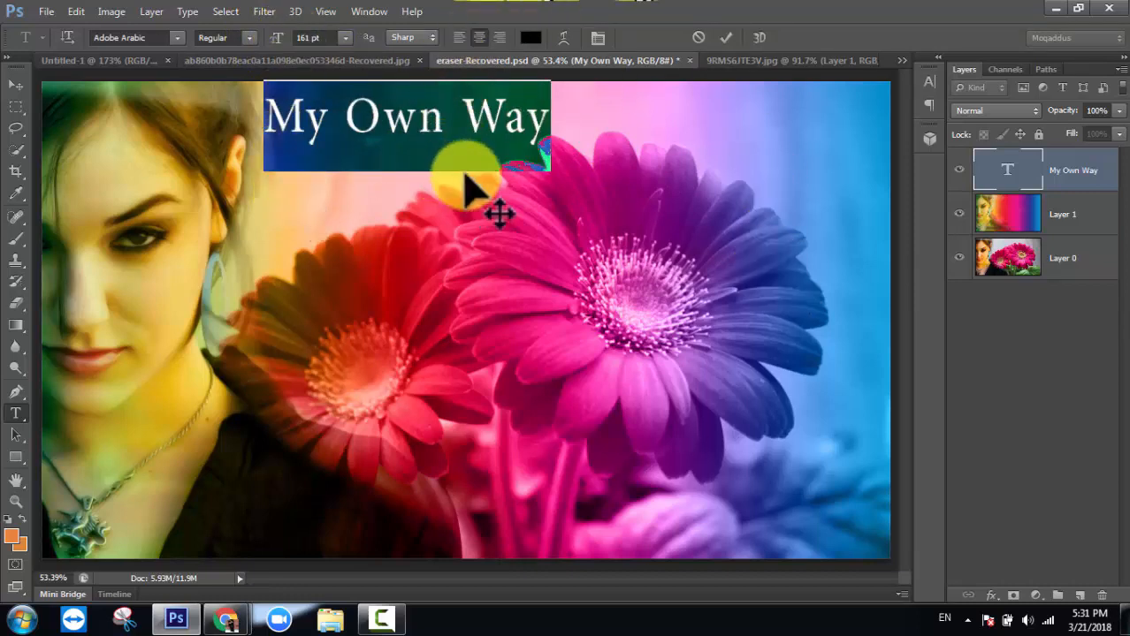
- Commit the text size and move the "My Own Way" title slightly closer to the large pink flower
left_click(725, 37)
key("v")
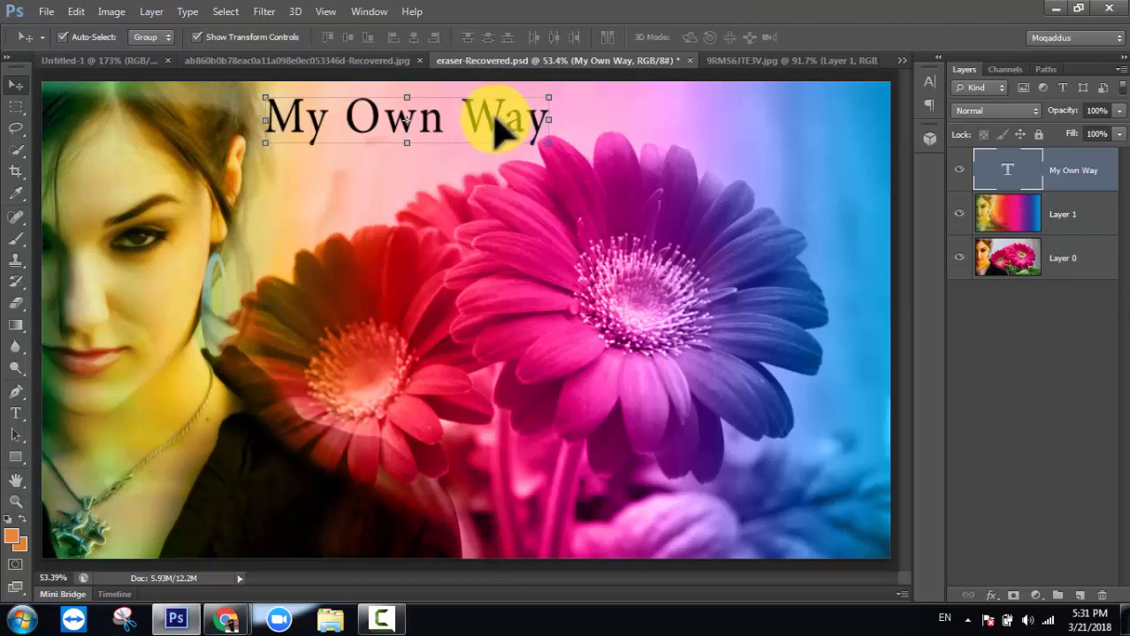
left_click_drag(497, 125, 570, 138)
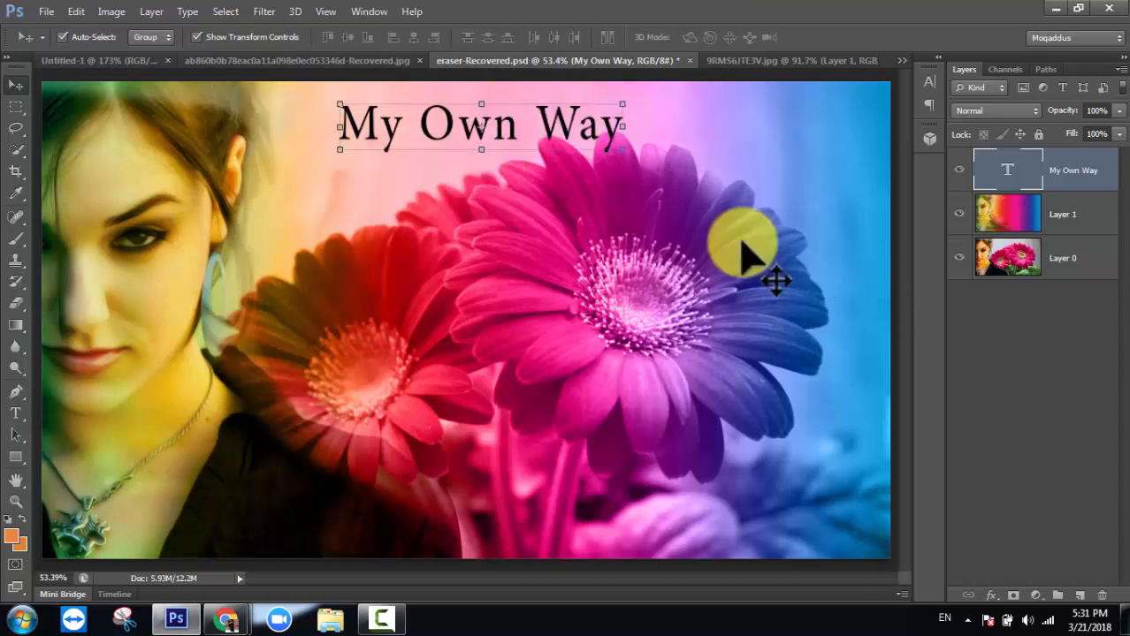
- Warp the "My Own Way" text with the horizontal Arc style at +50% bend and move it over the upper petals of the large flower
double_click(1010, 169)
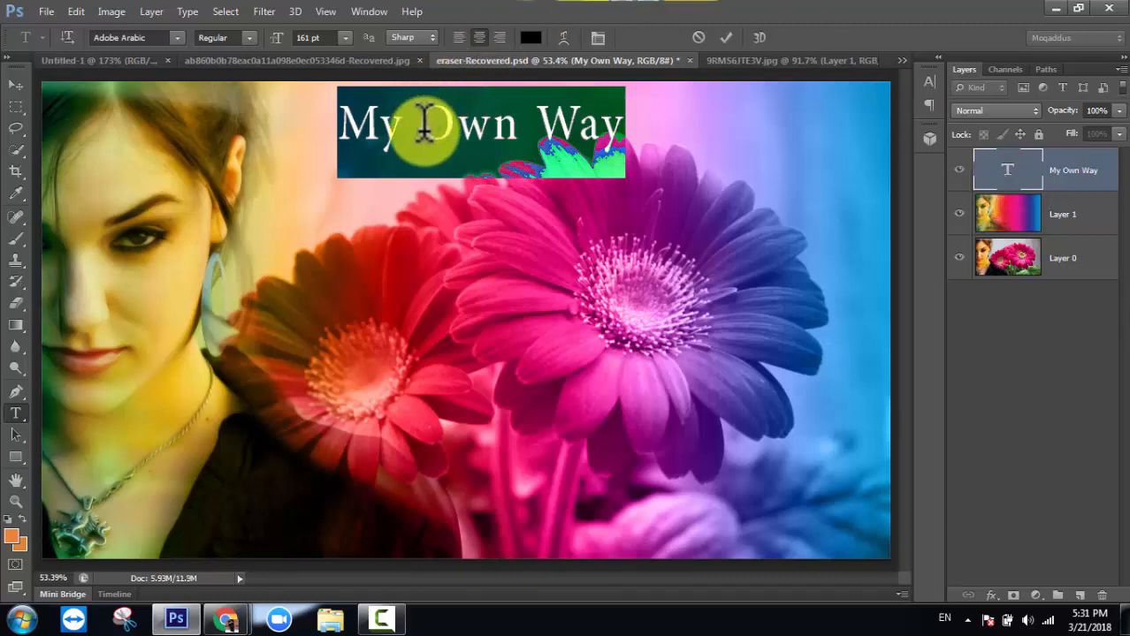
left_click(564, 37)
left_click_drag(645, 231, 161, 150)
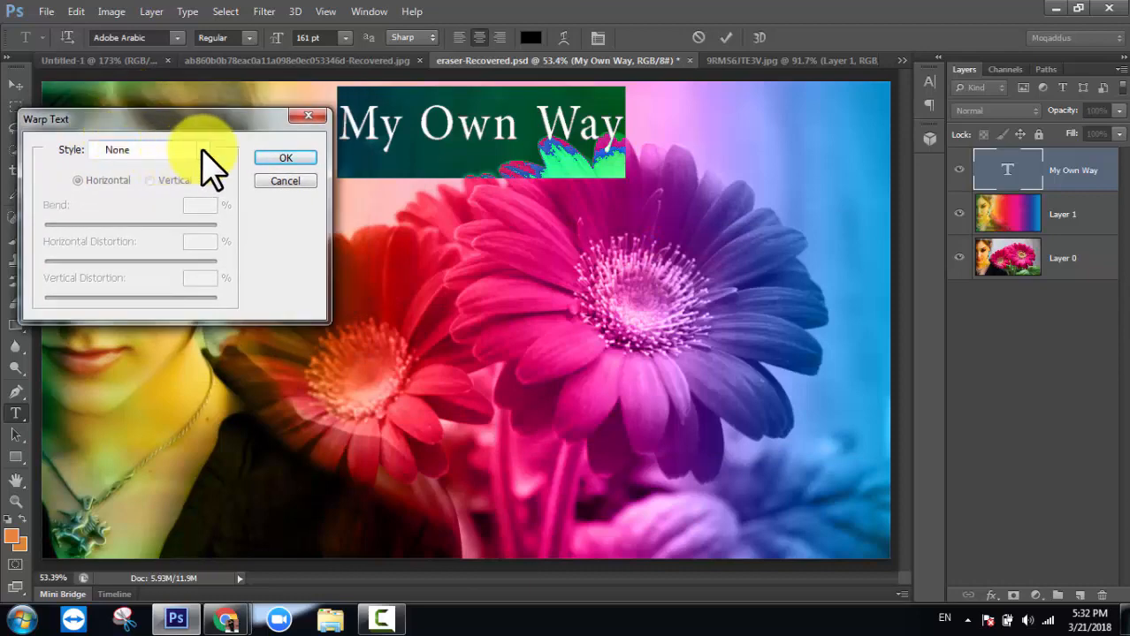
left_click(202, 152)
left_click(171, 200)
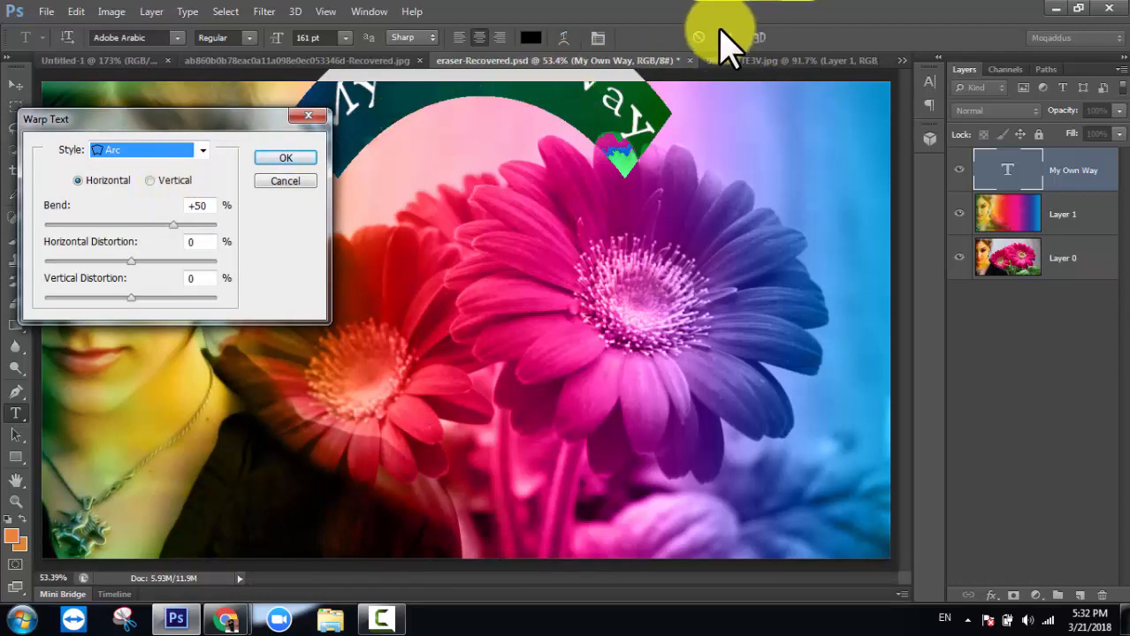
left_click(278, 158)
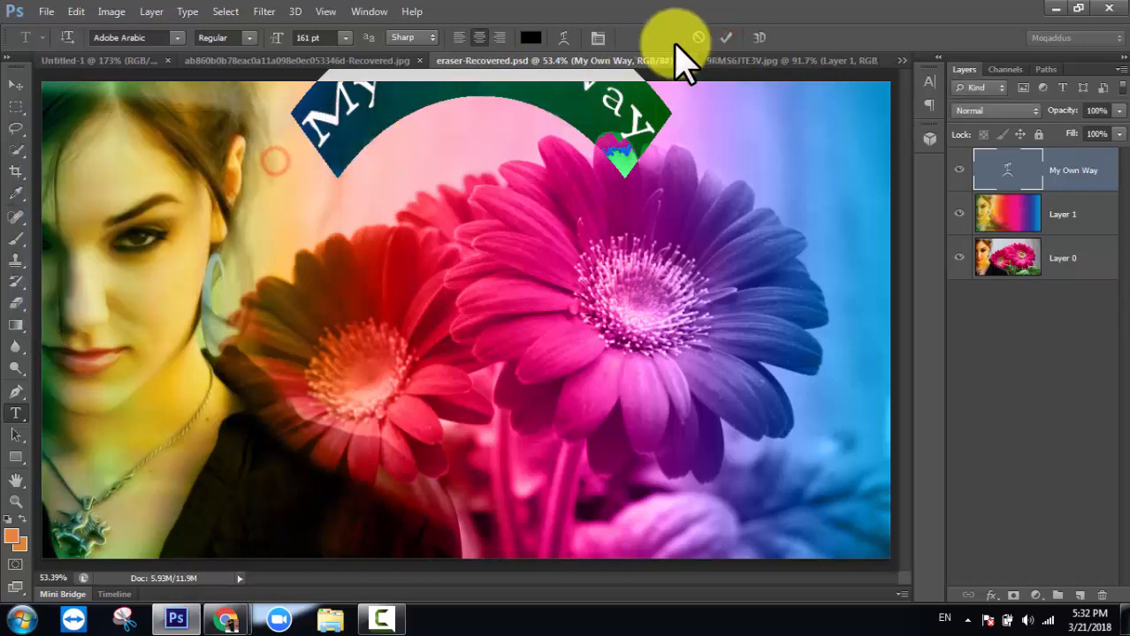
left_click(726, 37)
key("v")
left_click_drag(616, 113, 778, 202)
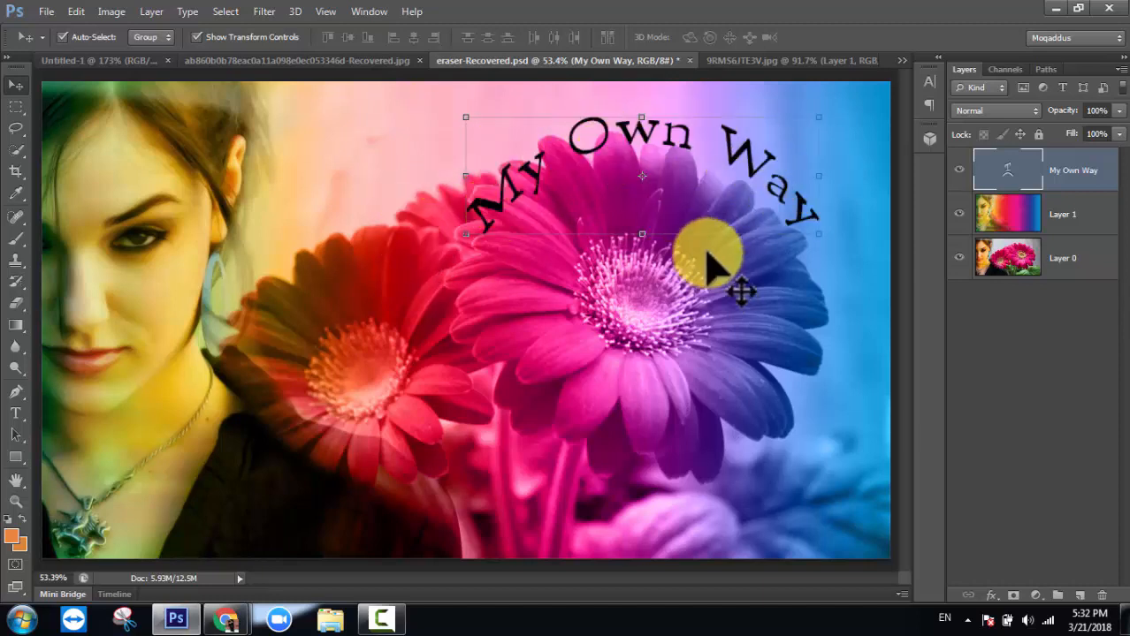
- Edit the text's Arc warp to +32% bend, +19% horizontal distortion and -22% vertical distortion
double_click(1008, 177)
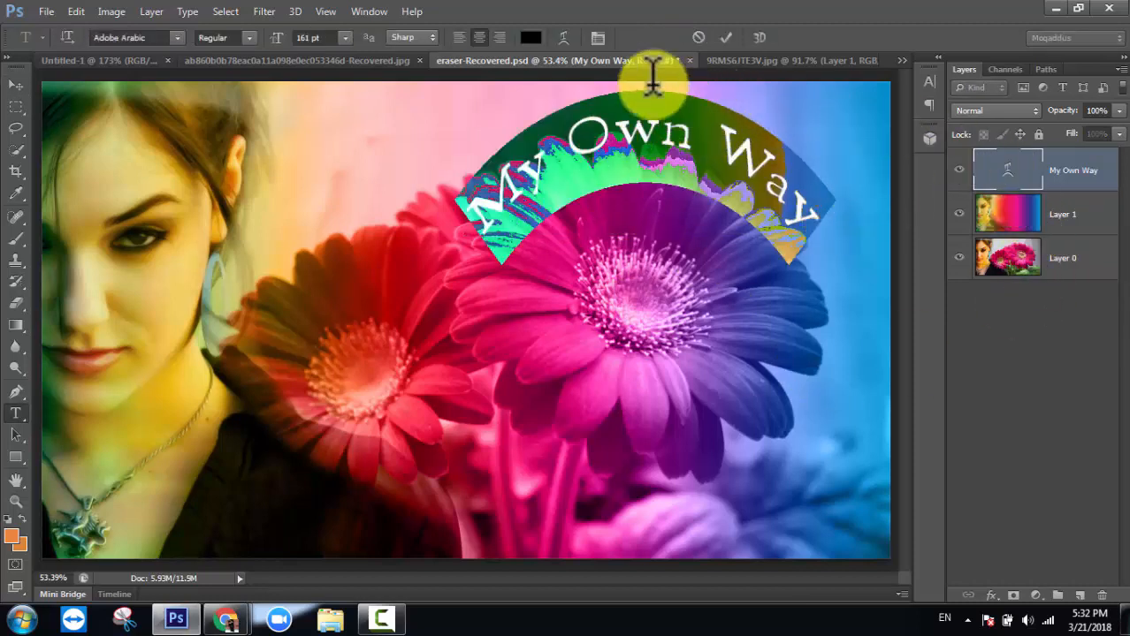
left_click(563, 38)
left_click_drag(202, 121, 263, 90)
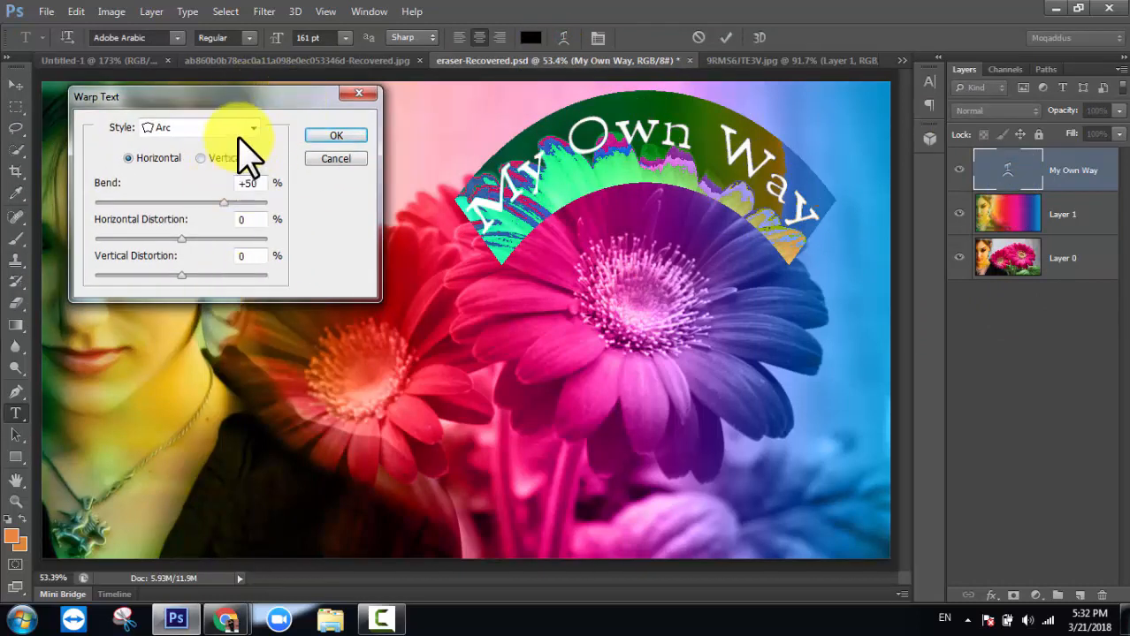
left_click_drag(224, 202, 209, 202)
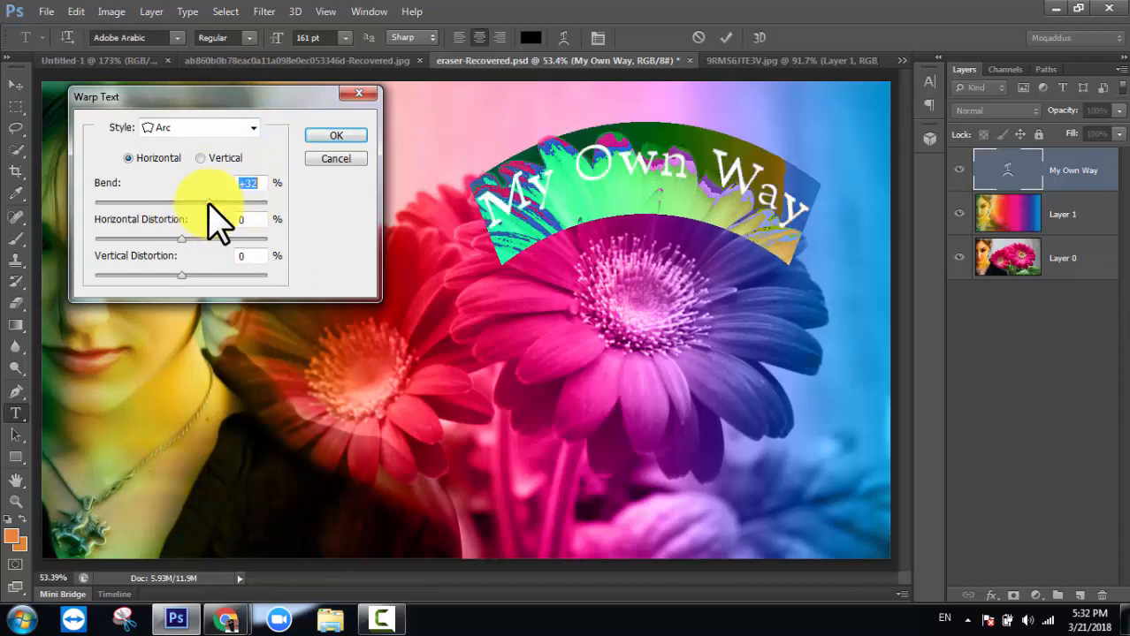
left_click_drag(183, 239, 197, 238)
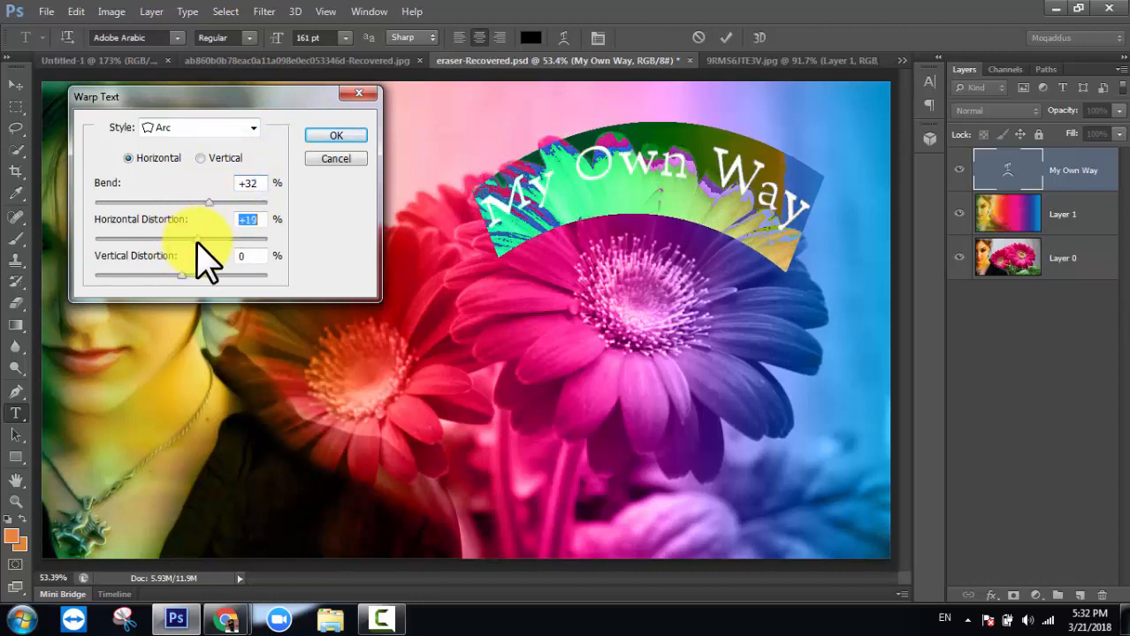
left_click_drag(175, 275, 162, 275)
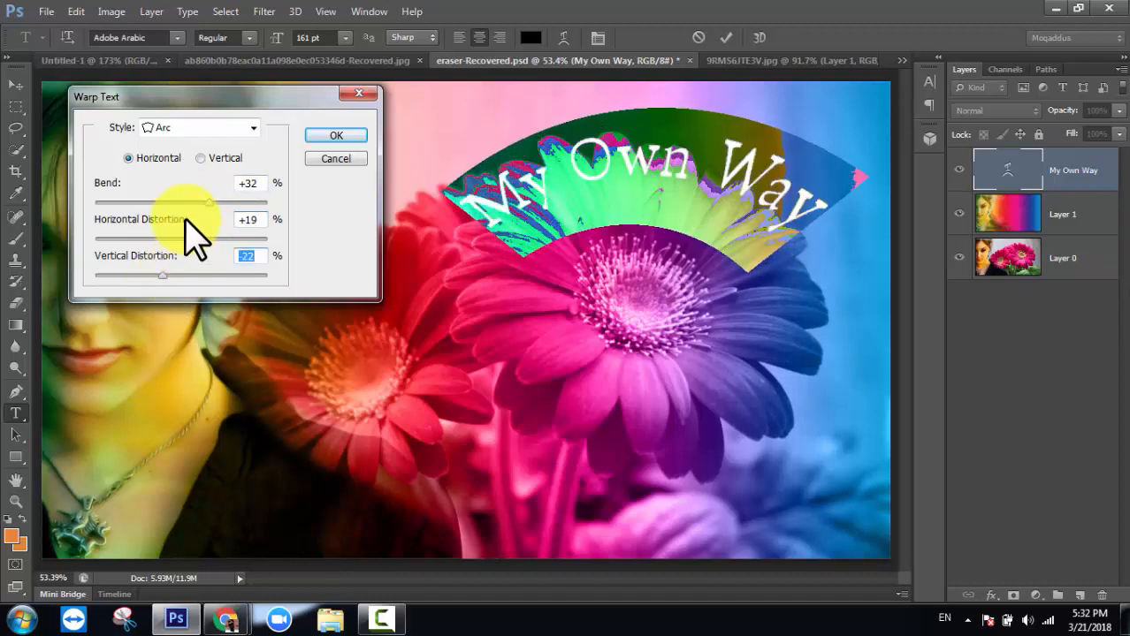
- Try the Arc warp at +7% bend, +32% horizontal and +26% vertical distortion, and reset both distortions to 0%
left_click_drag(194, 201, 208, 240)
left_click_drag(168, 272, 203, 275)
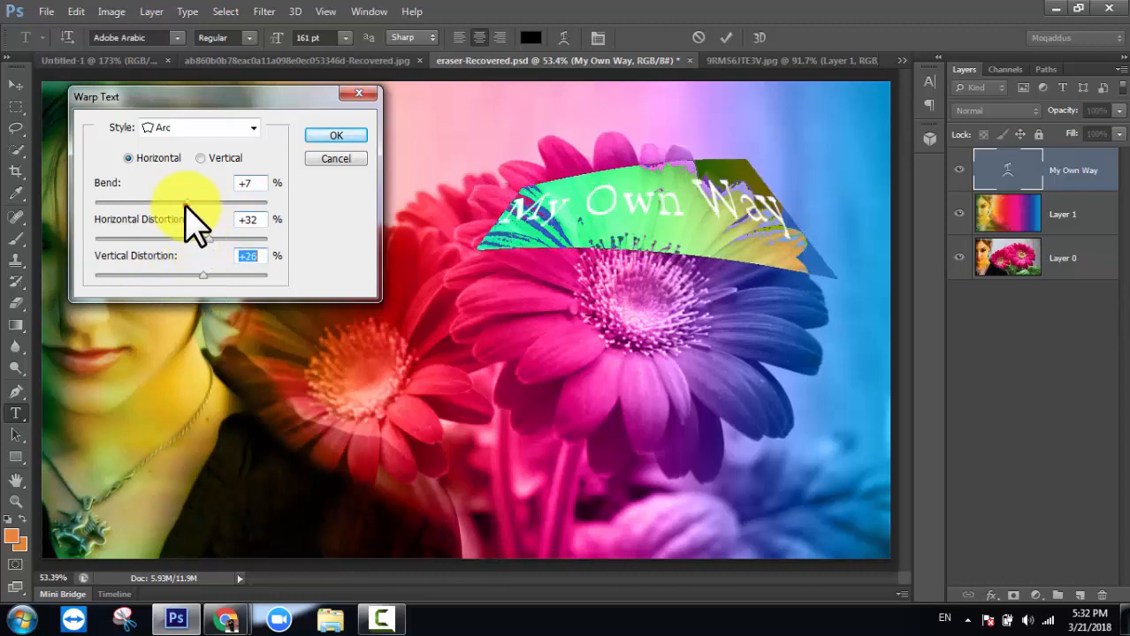
left_click_drag(187, 202, 180, 276)
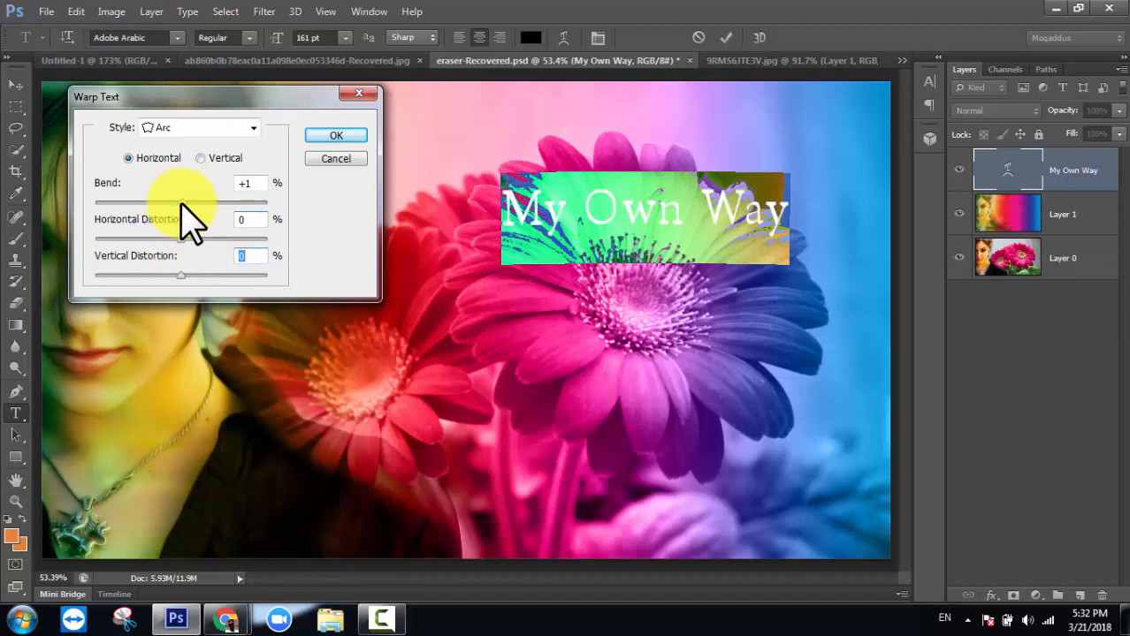
- Set the Arc bend to +26% and preview the vertical orientation before restoring the horizontal one
left_click_drag(181, 203, 203, 205)
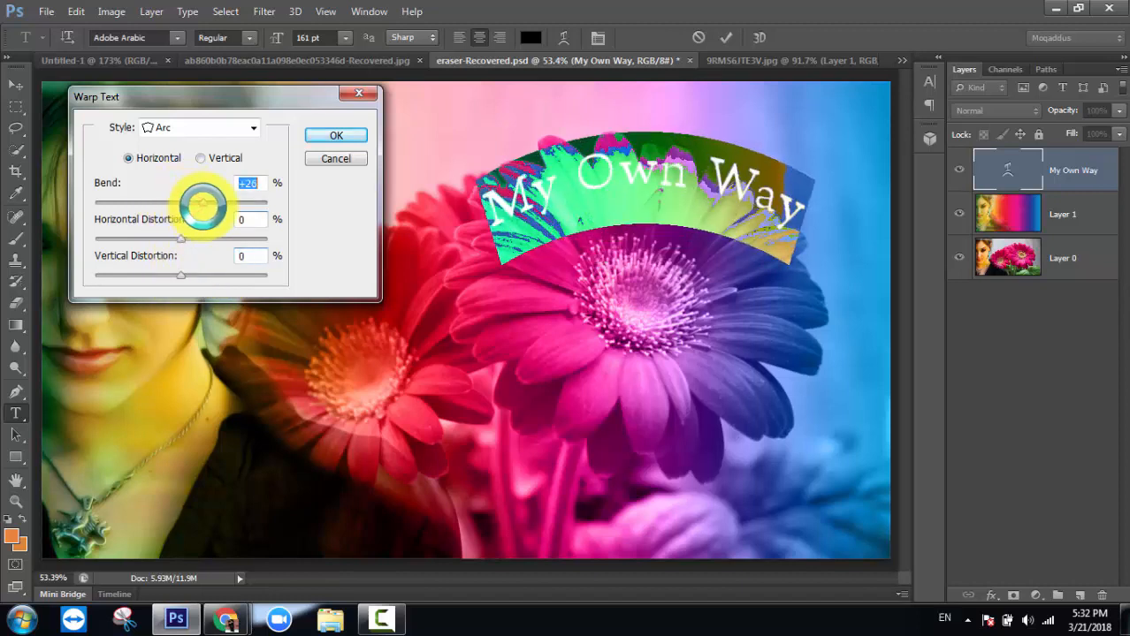
left_click(200, 158)
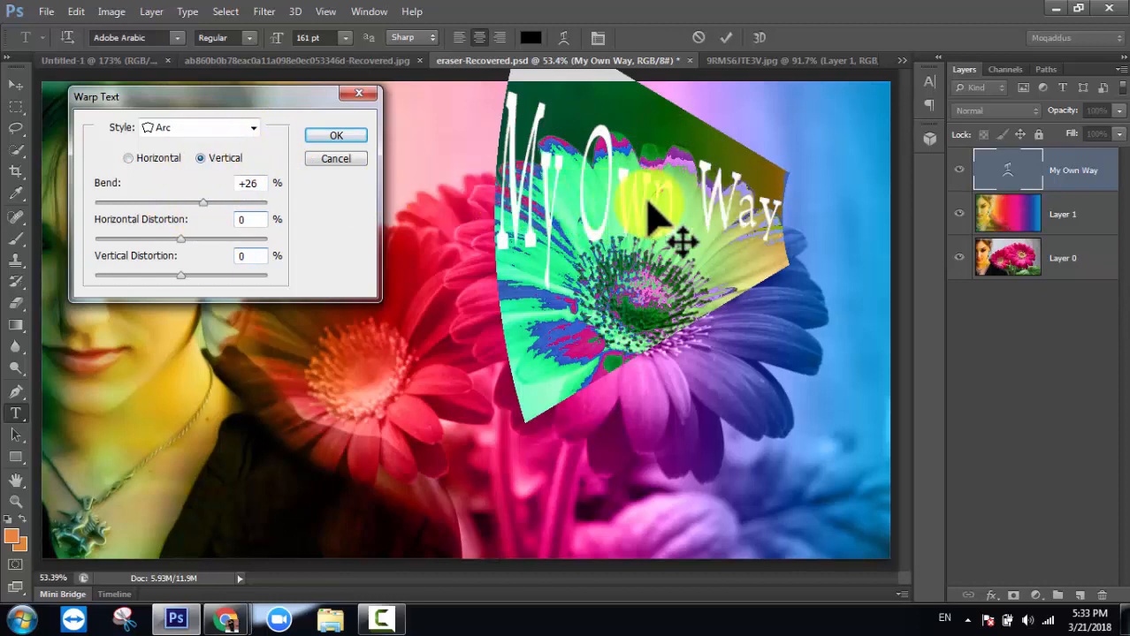
left_click(130, 158)
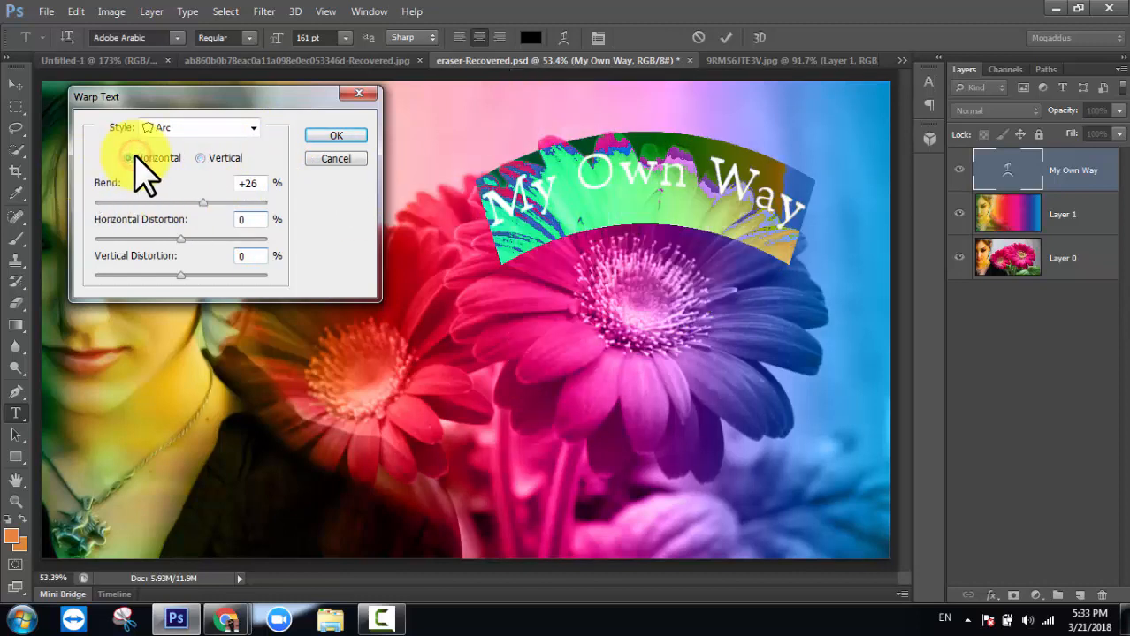
- Apply the Arc warp, commit the text edit, and move the curved title up above the large pink flower
left_click(333, 136)
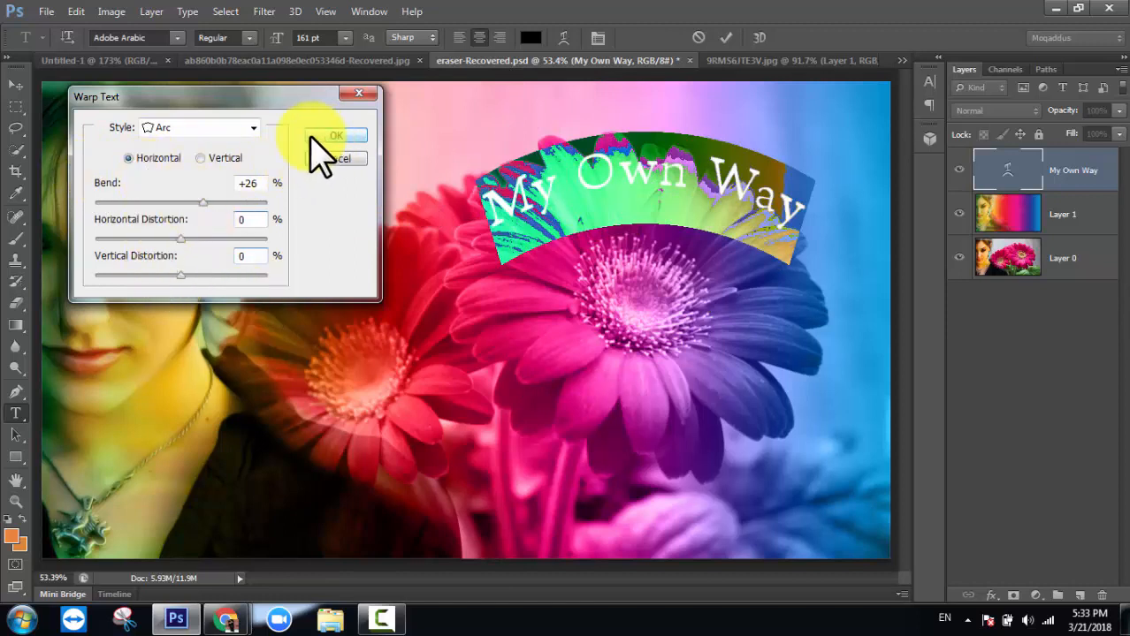
left_click(253, 128)
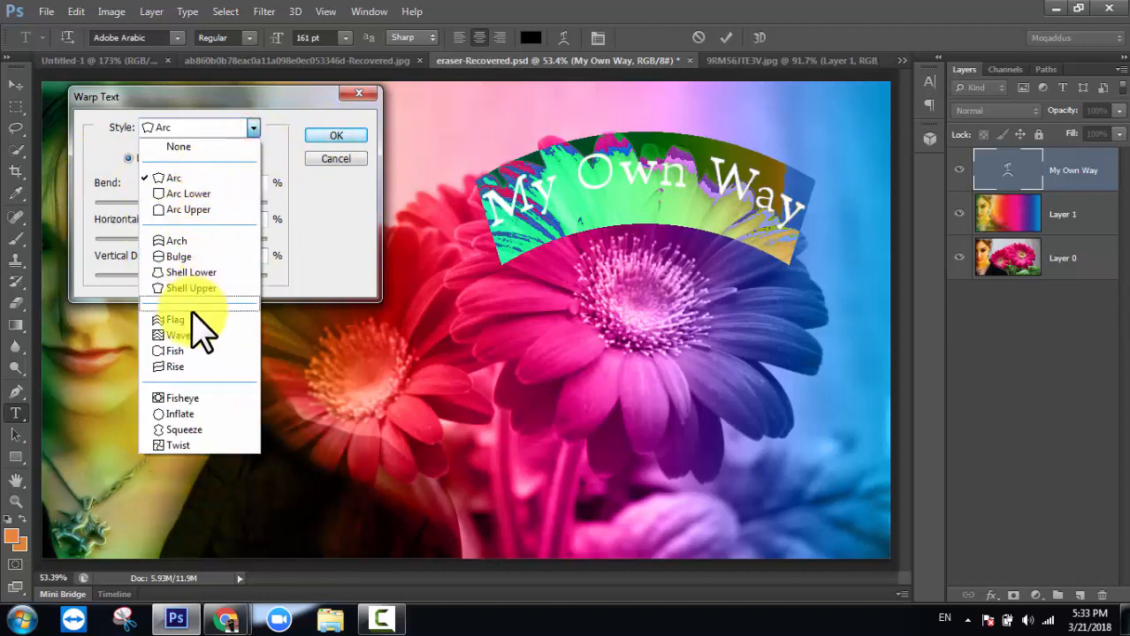
left_click(333, 135)
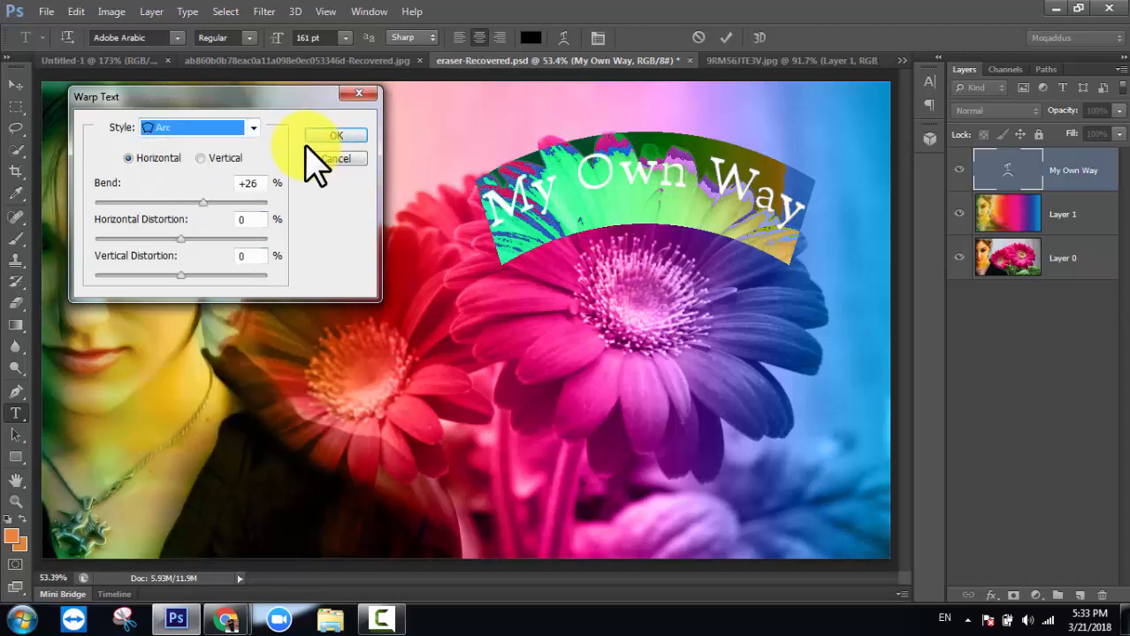
left_click(335, 135)
left_click(725, 37)
key("v")
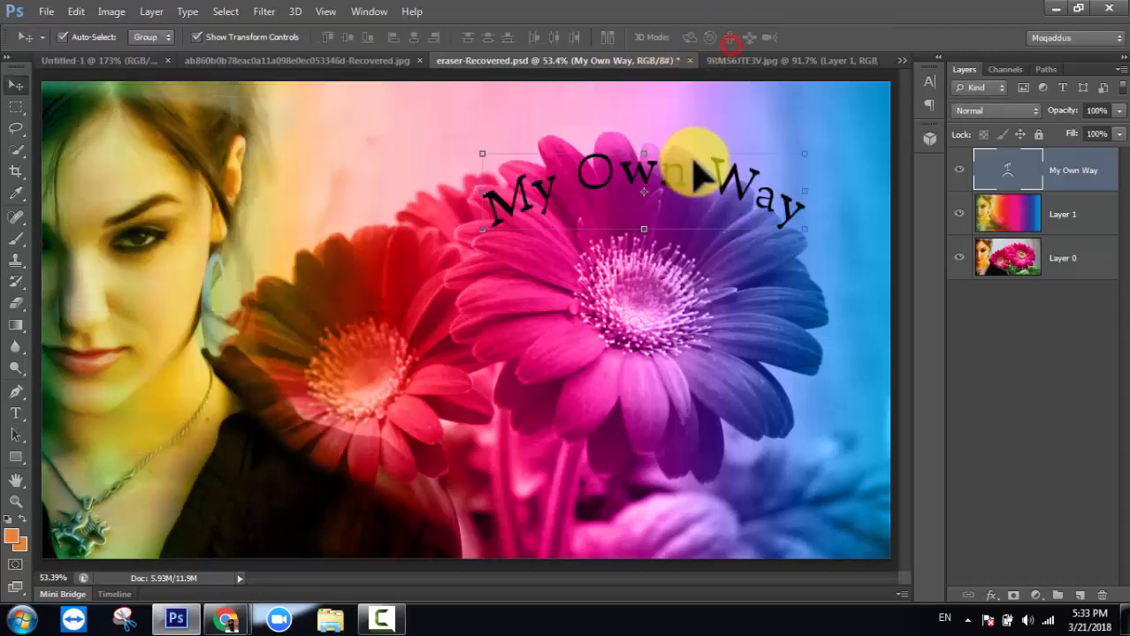
left_click_drag(668, 177, 631, 124)
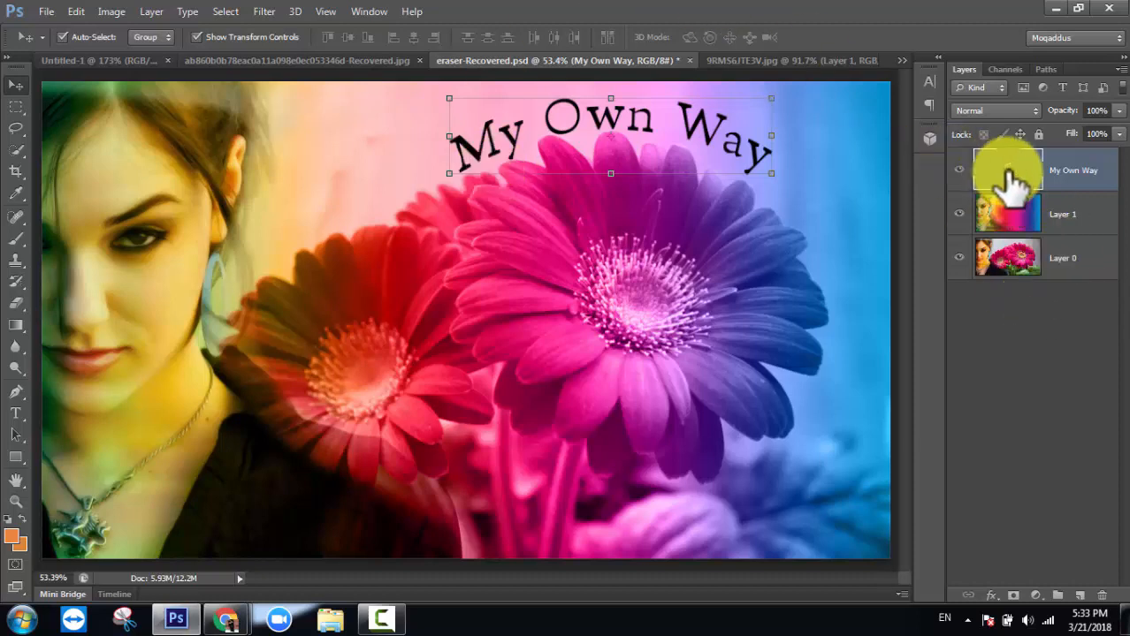
- Select the "My Own Way" text for editing, try left and right alignment, and set it back to centered
double_click(1007, 174)
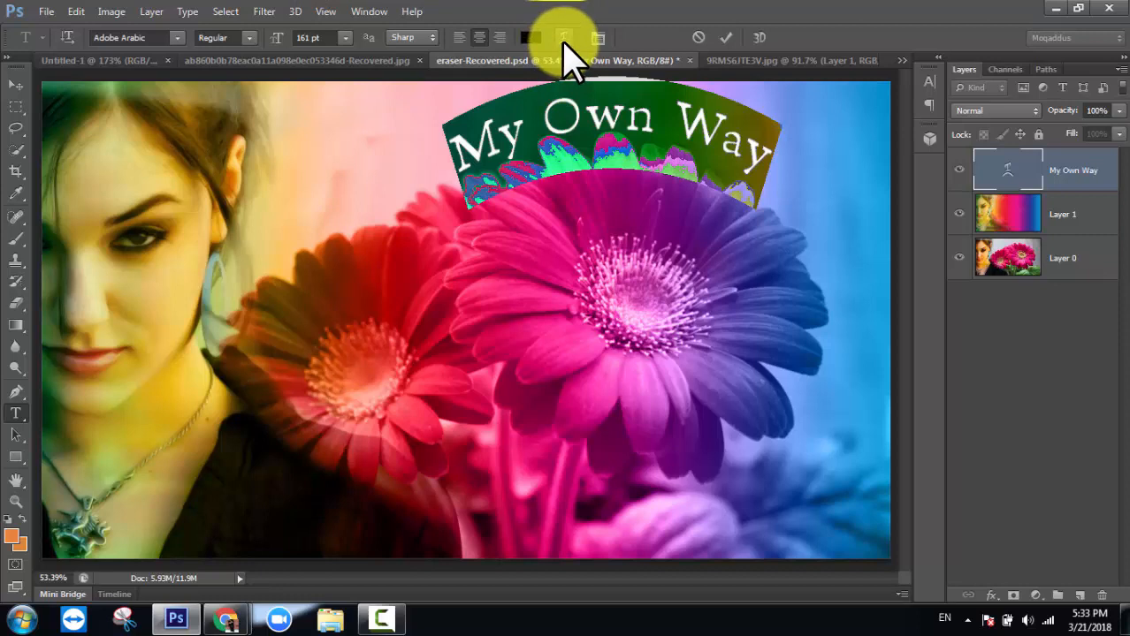
left_click(460, 38)
left_click(479, 38)
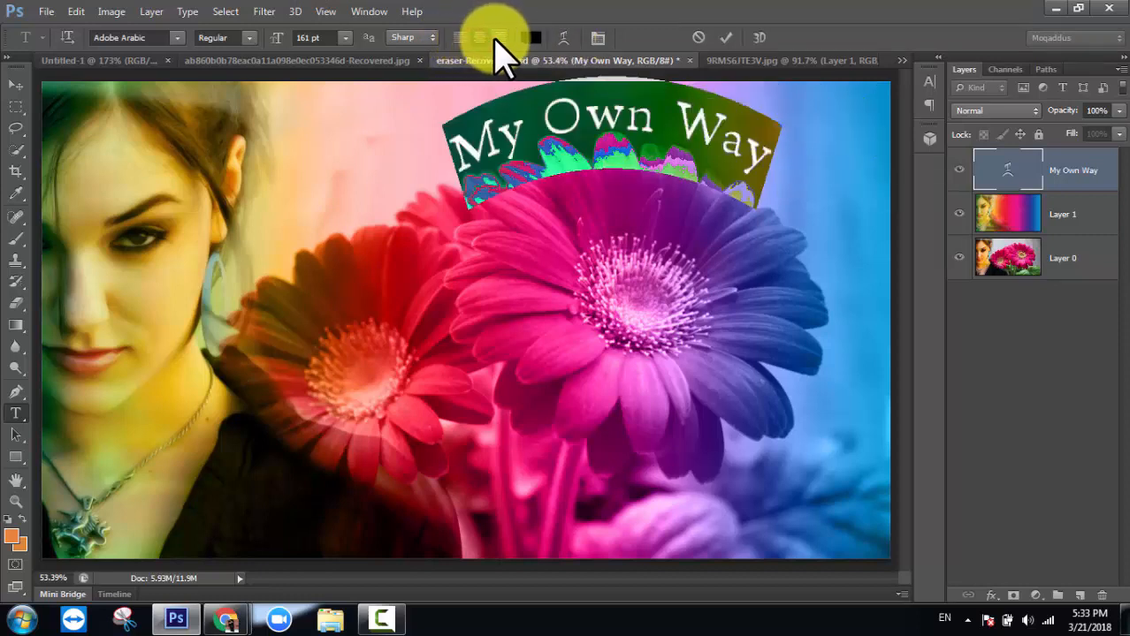
left_click(500, 38)
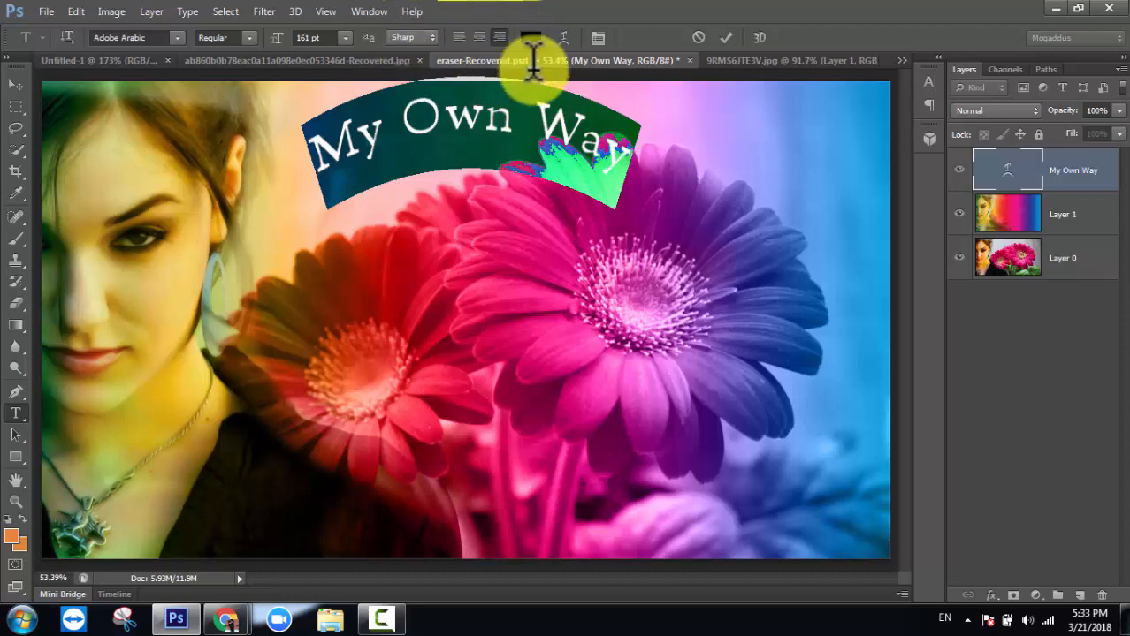
left_click(482, 39)
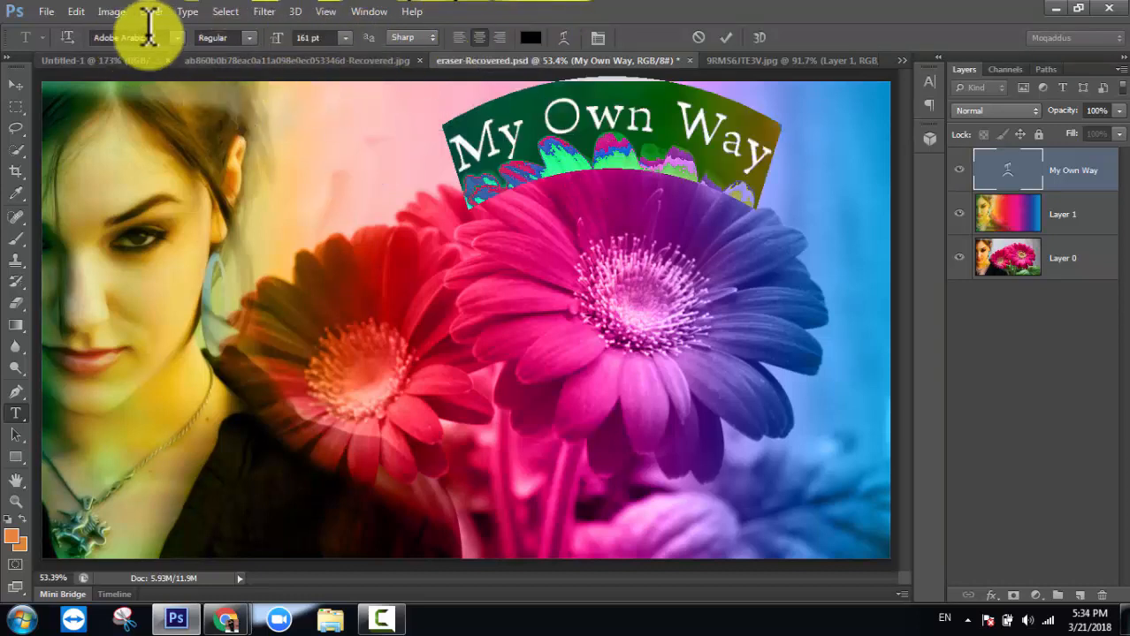
- Try the Tourist Trap font on the selected title text
left_click(181, 37)
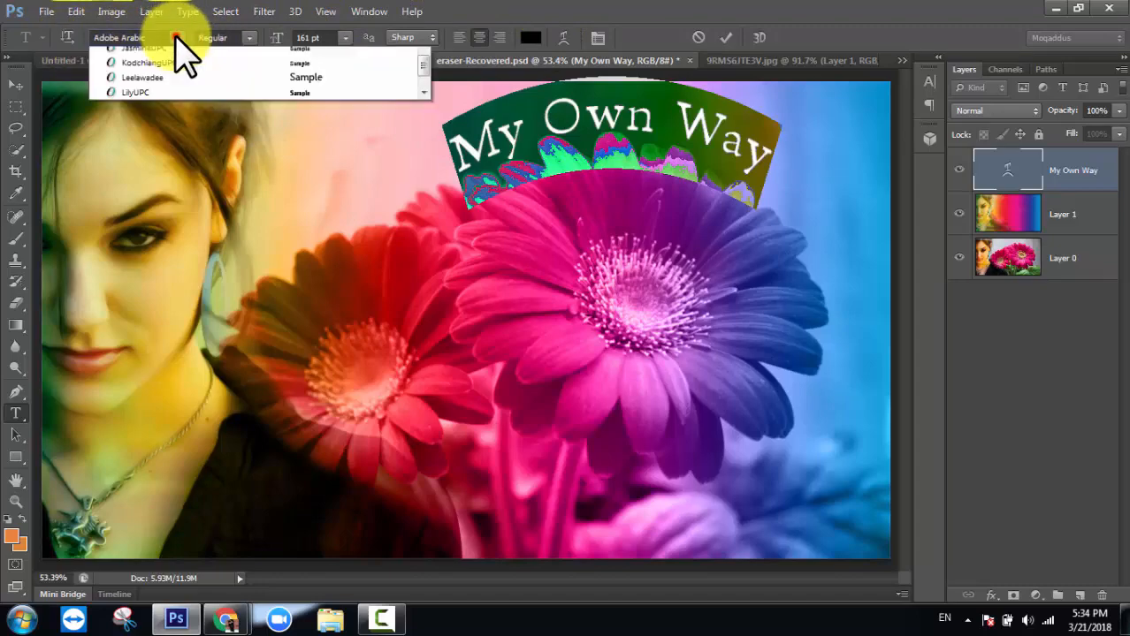
scroll(270, 146, "up", 20)
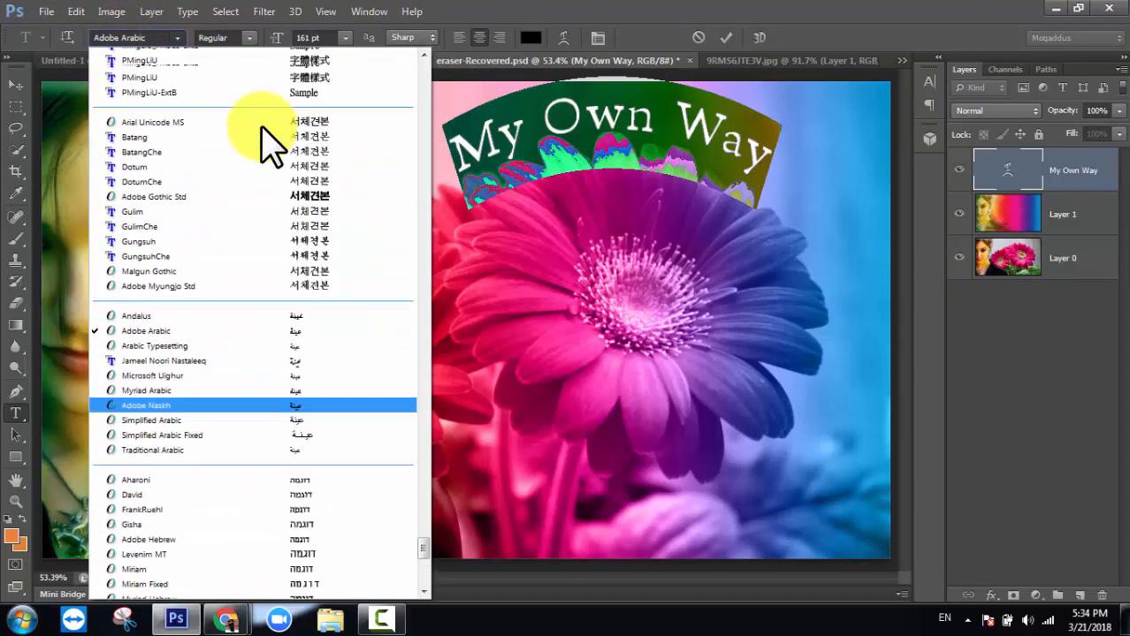
scroll(267, 150, "up", 6)
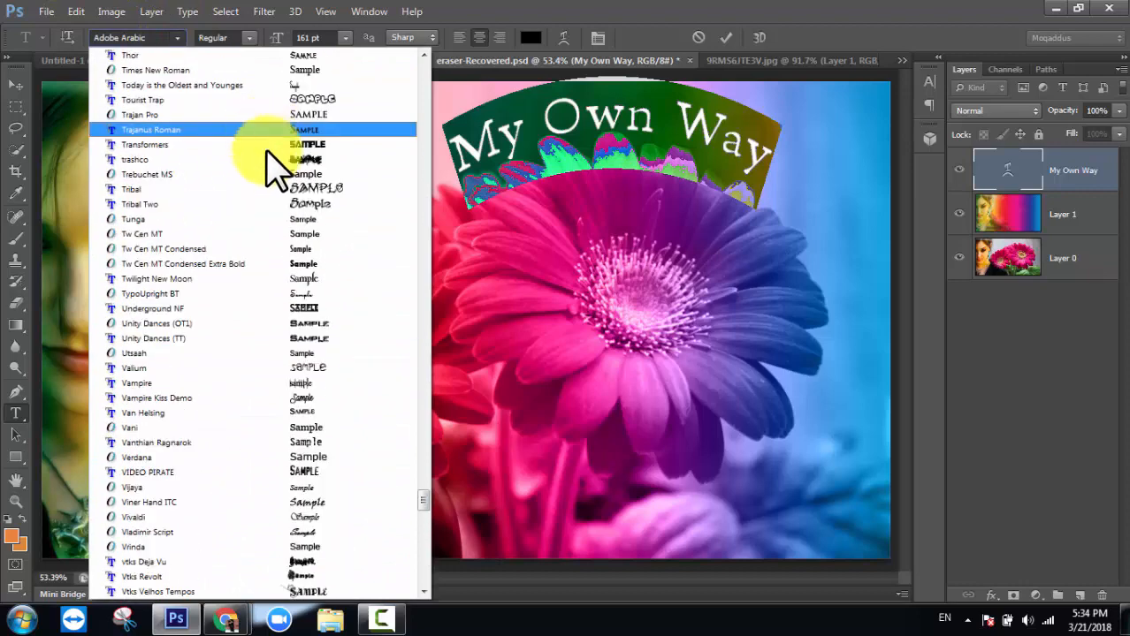
left_click(296, 113)
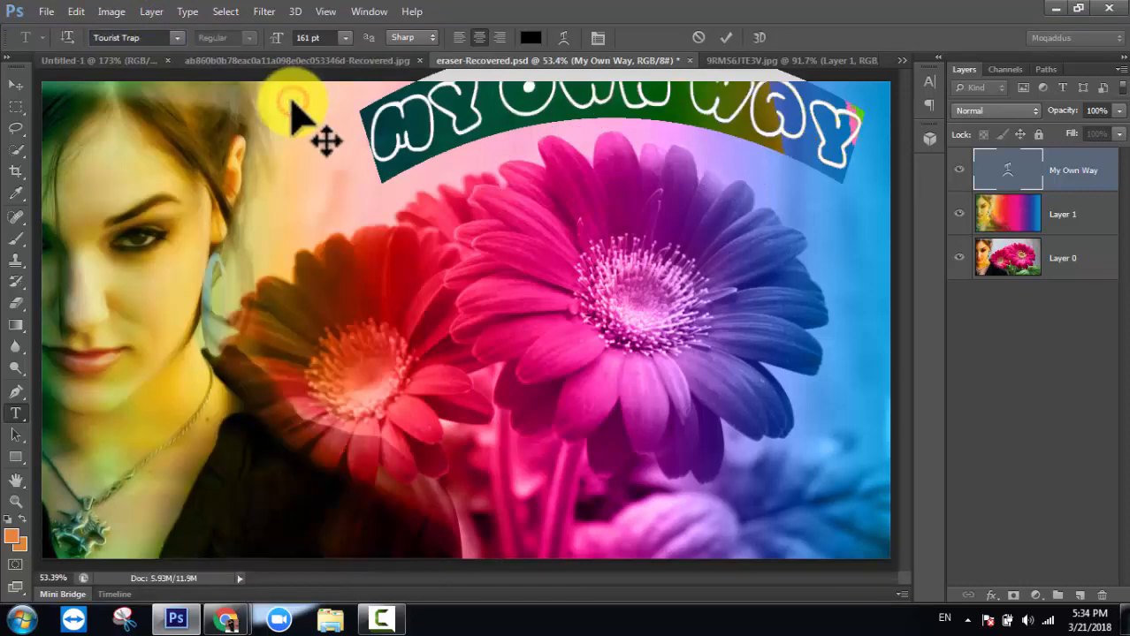
key("Right")
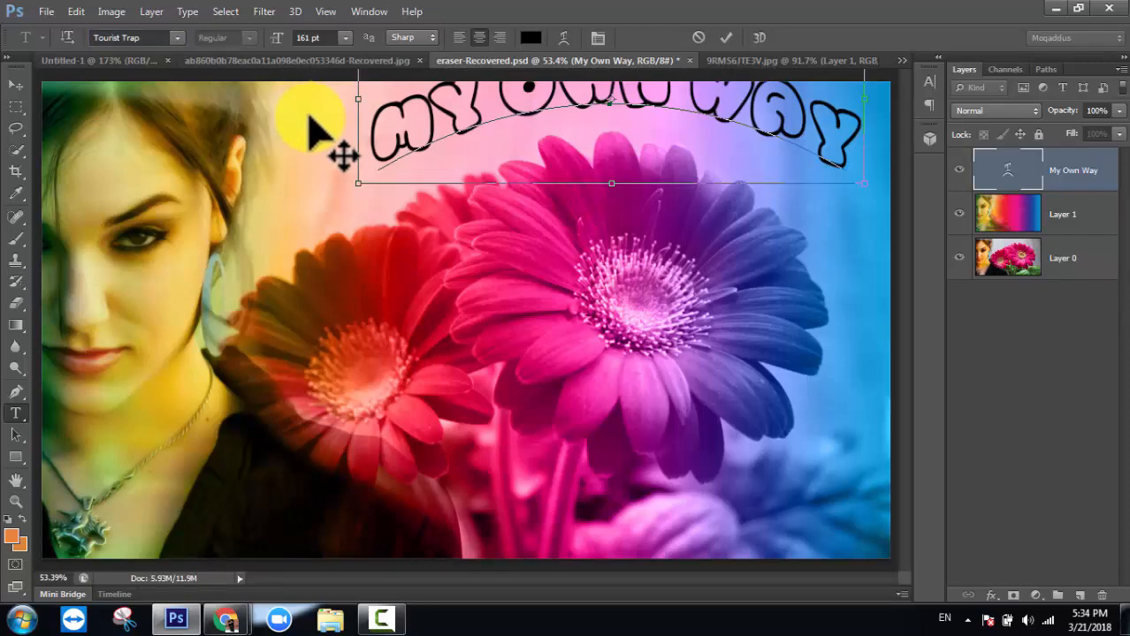
- Select all the title text and set its font to SinRazon
key("ctrl+a")
left_click(176, 37)
scroll(195, 185, "up", 10)
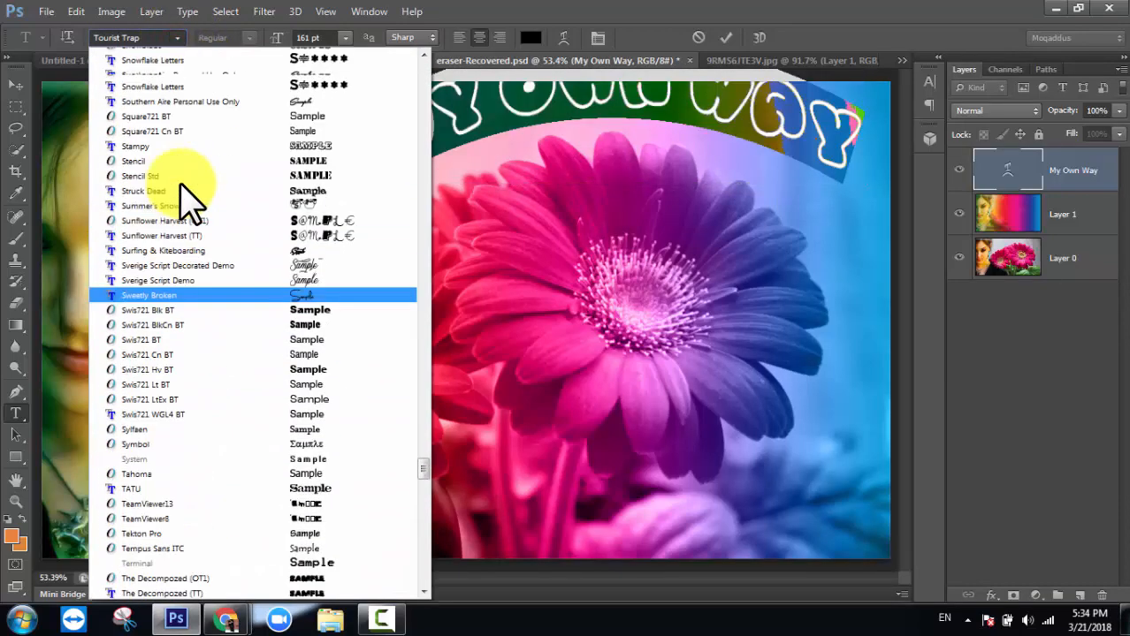
left_click(265, 144)
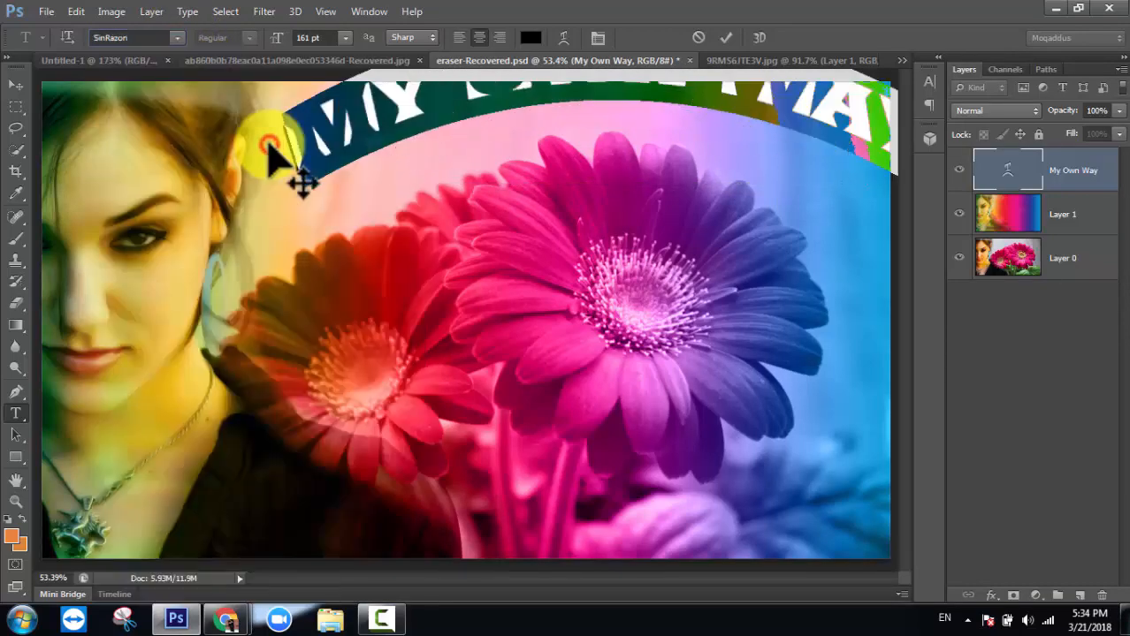
- Set the selected title text's font to Requited Script Demo and commit the text edit
left_click(177, 37)
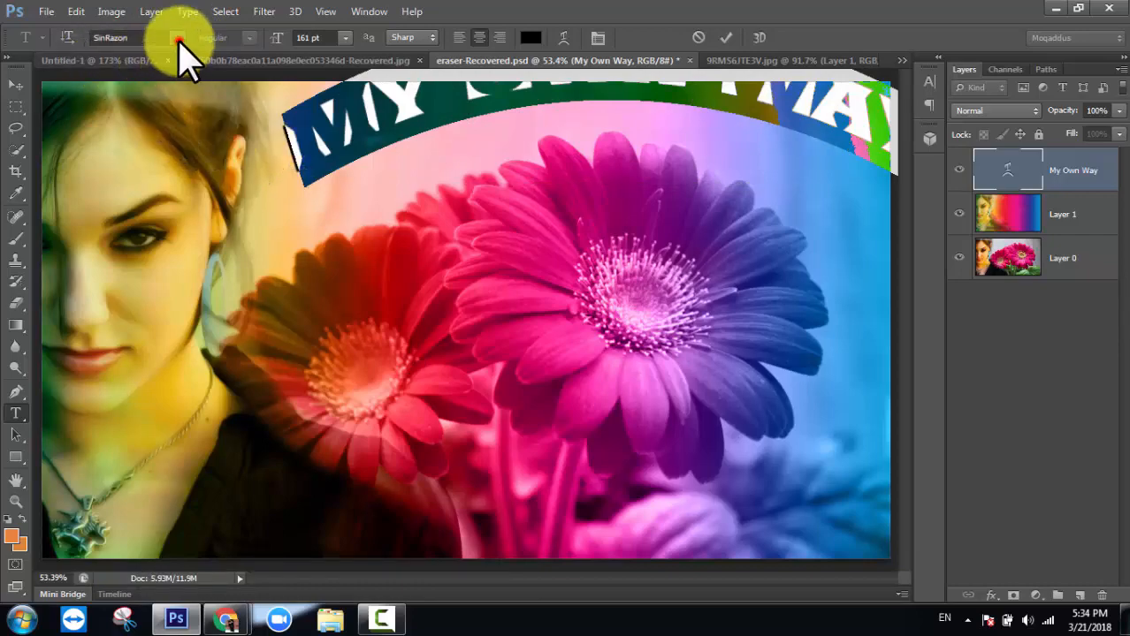
scroll(196, 248, "up", 1)
scroll(196, 234, "up", 8)
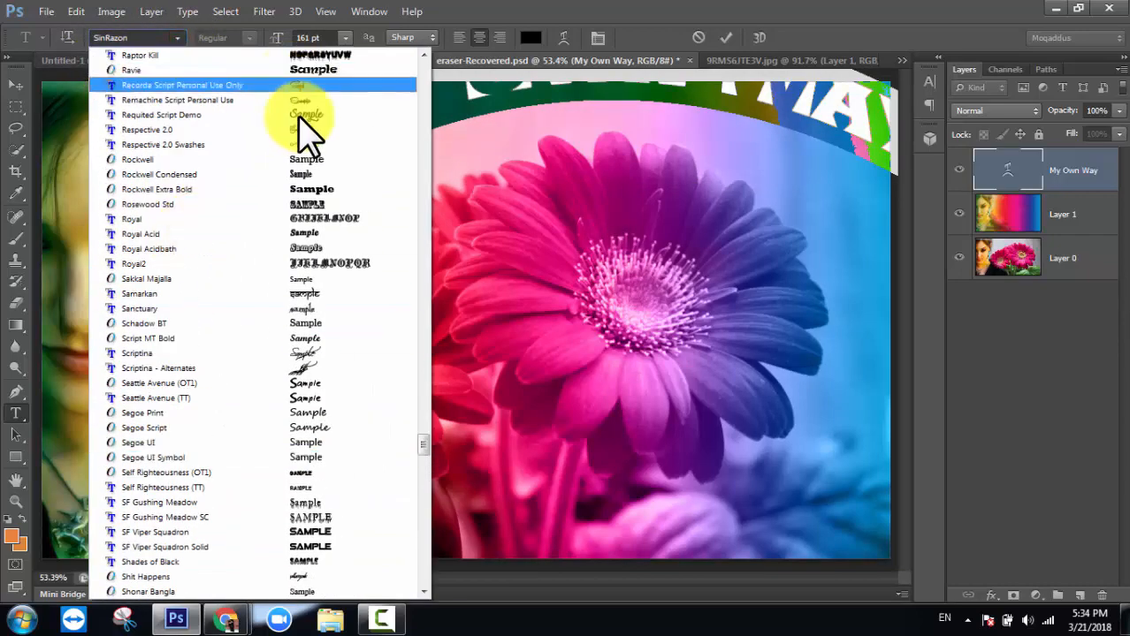
left_click(303, 115)
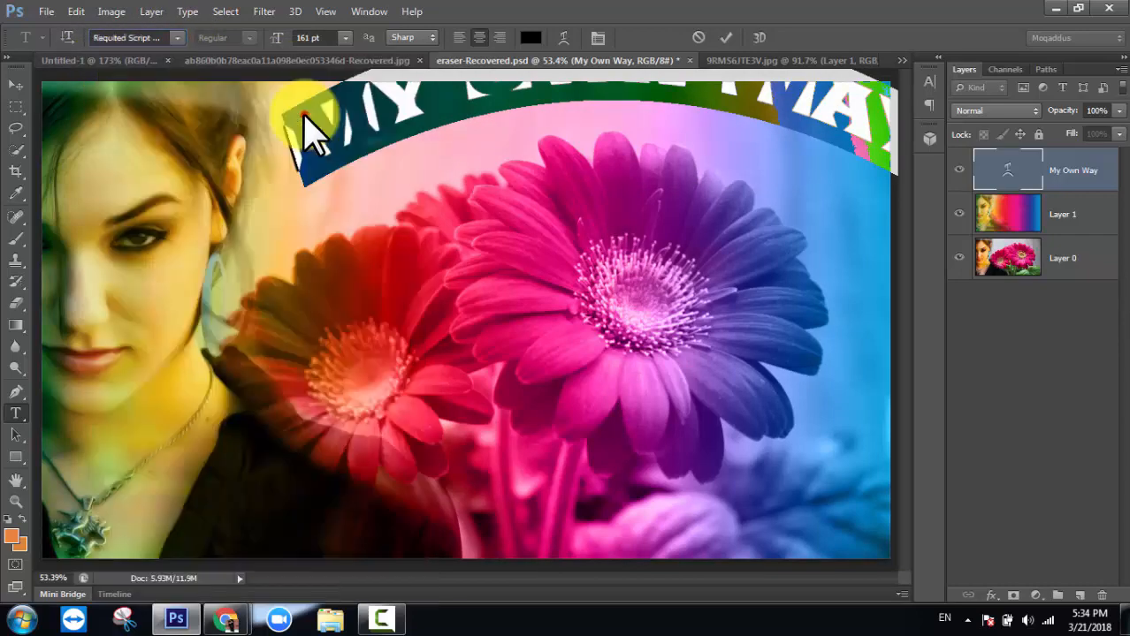
left_click(727, 38)
- Scale the title down to about 84% width and 90% height and apply the transform
key("v")
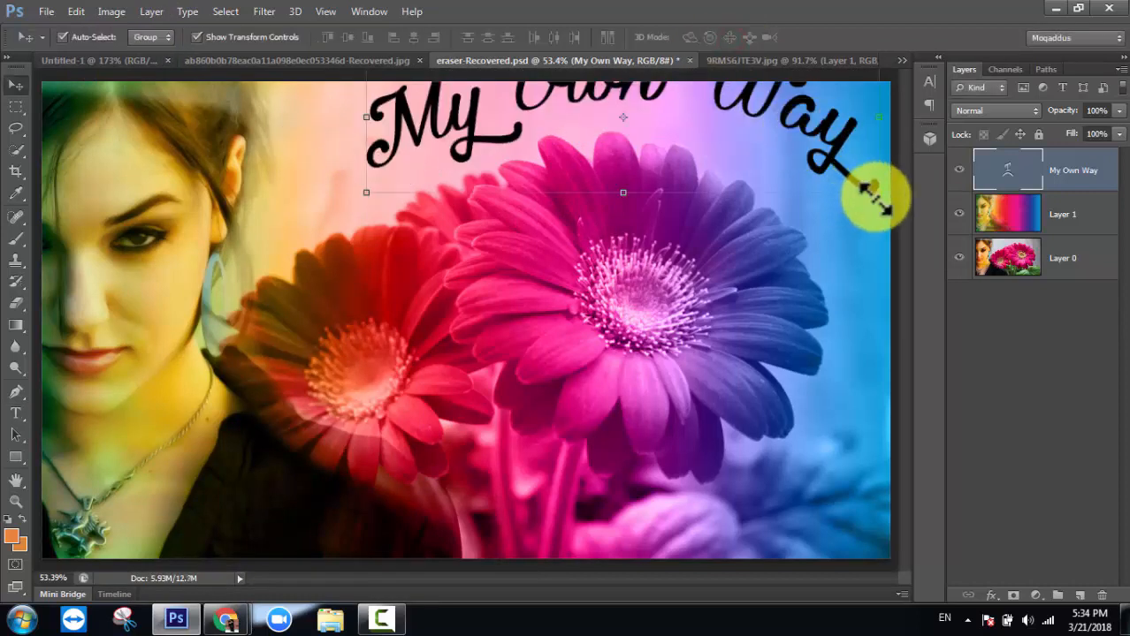
left_click_drag(875, 196, 844, 187)
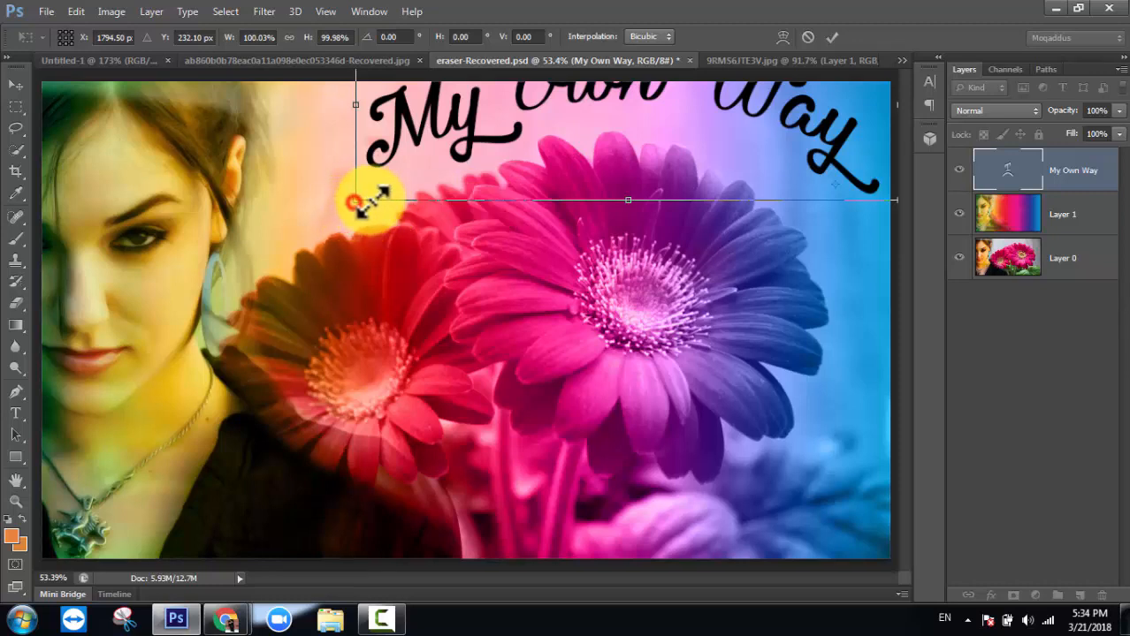
left_click_drag(366, 206, 439, 181)
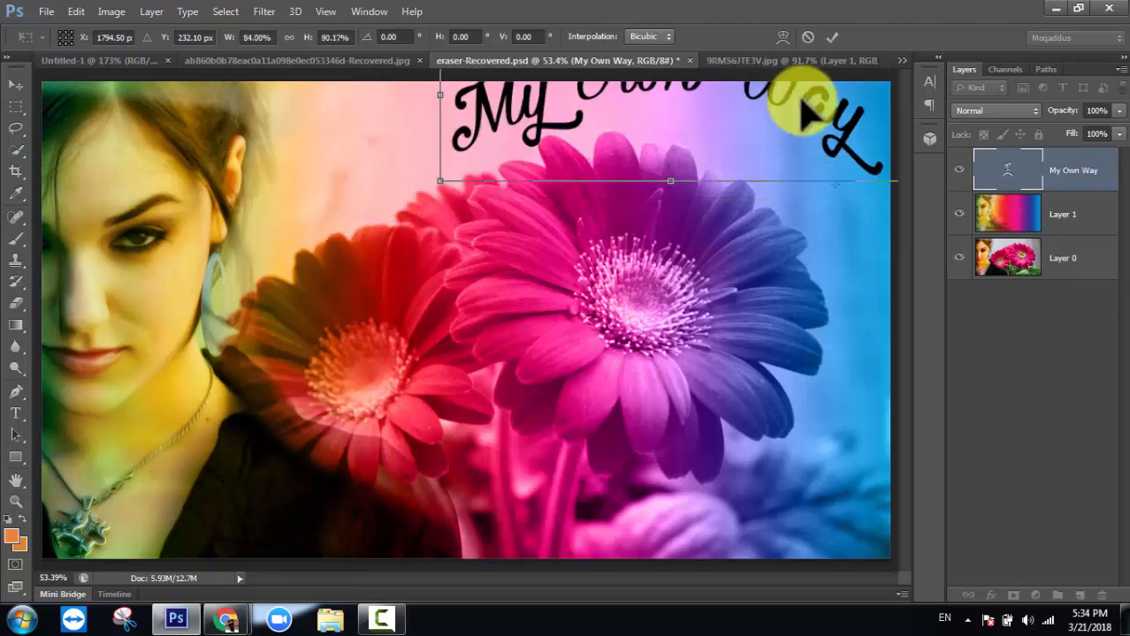
left_click(834, 36)
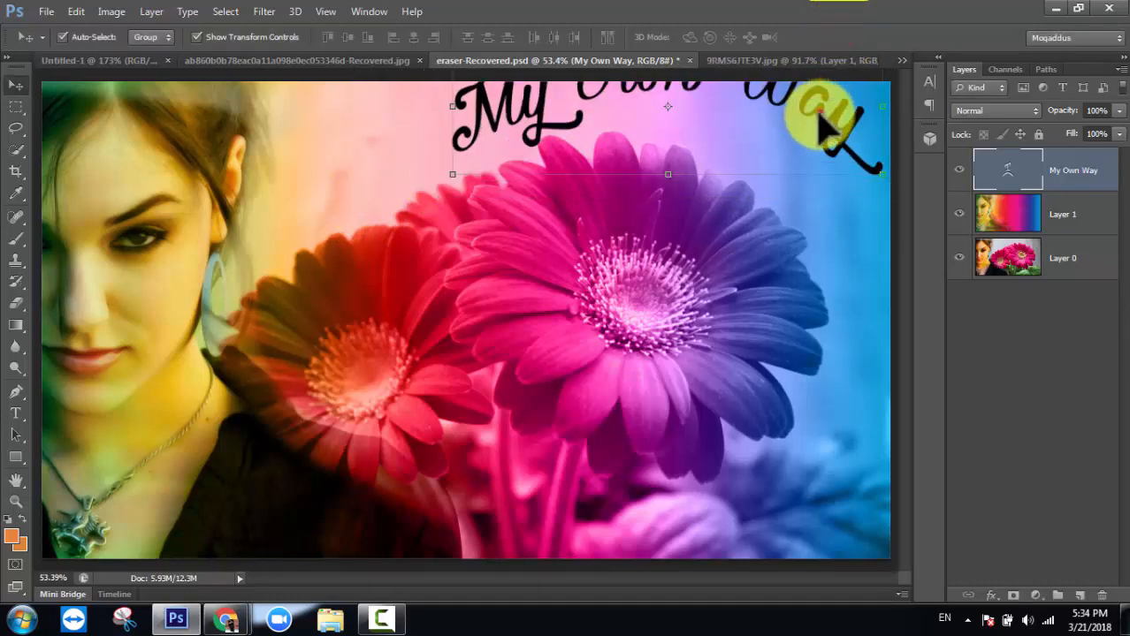
- Shrink the title further to about 70% width and 58% height, and position it fully inside the canvas just above the large pink flower
left_click_drag(821, 113, 741, 166)
left_click_drag(370, 86, 441, 112)
left_click_drag(348, 221, 441, 219)
left_click_drag(567, 113, 641, 123)
left_click_drag(479, 131, 442, 137)
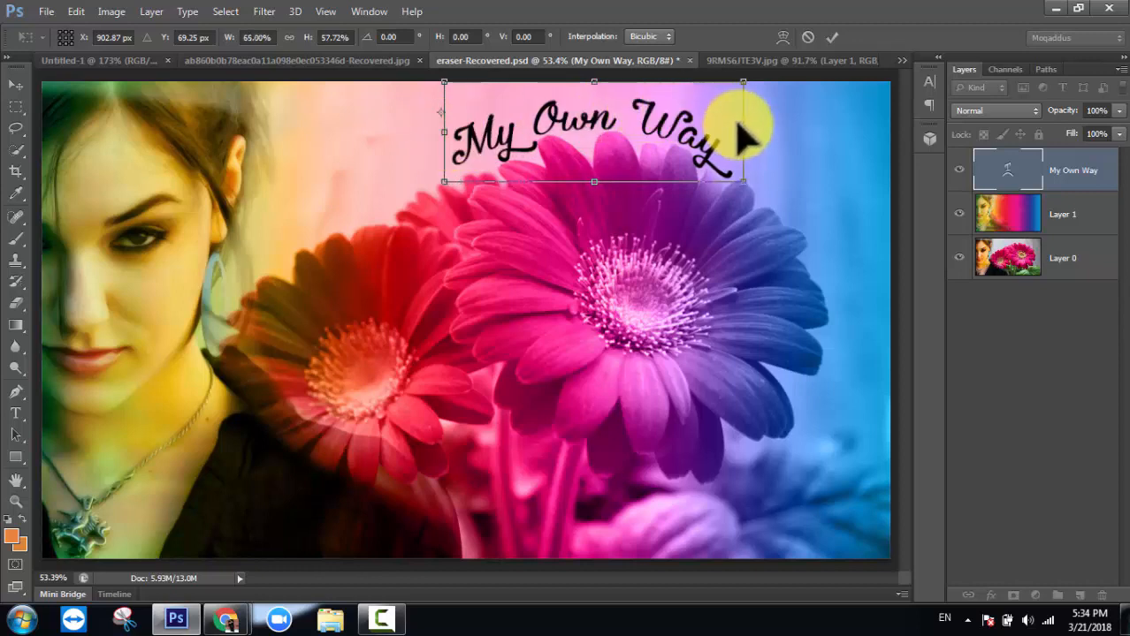
left_click_drag(743, 132, 770, 140)
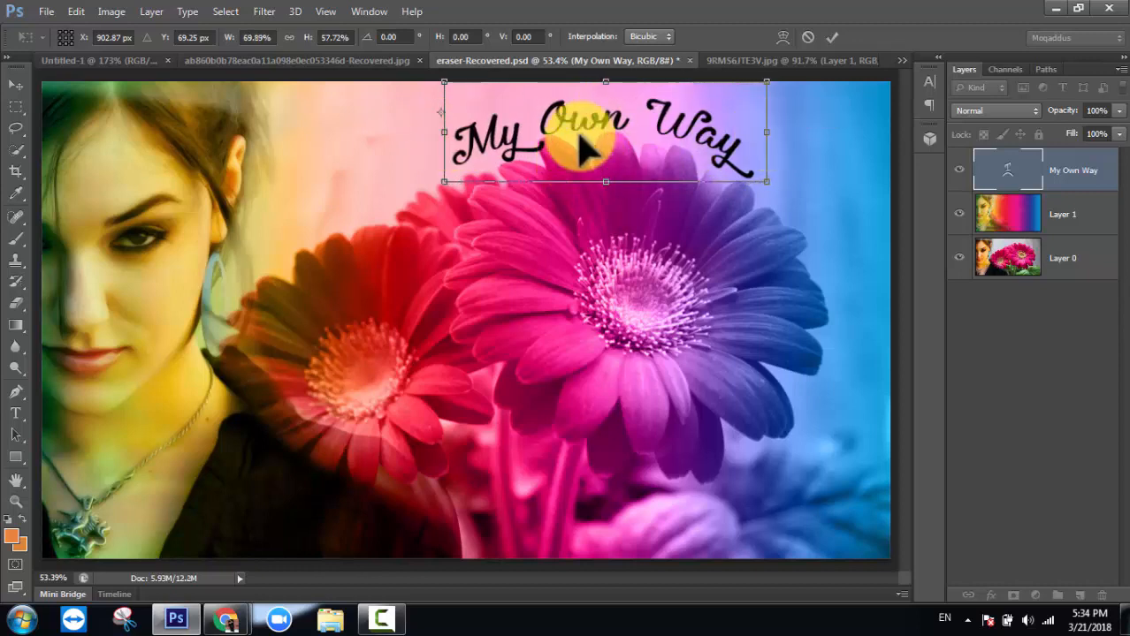
left_click(832, 37)
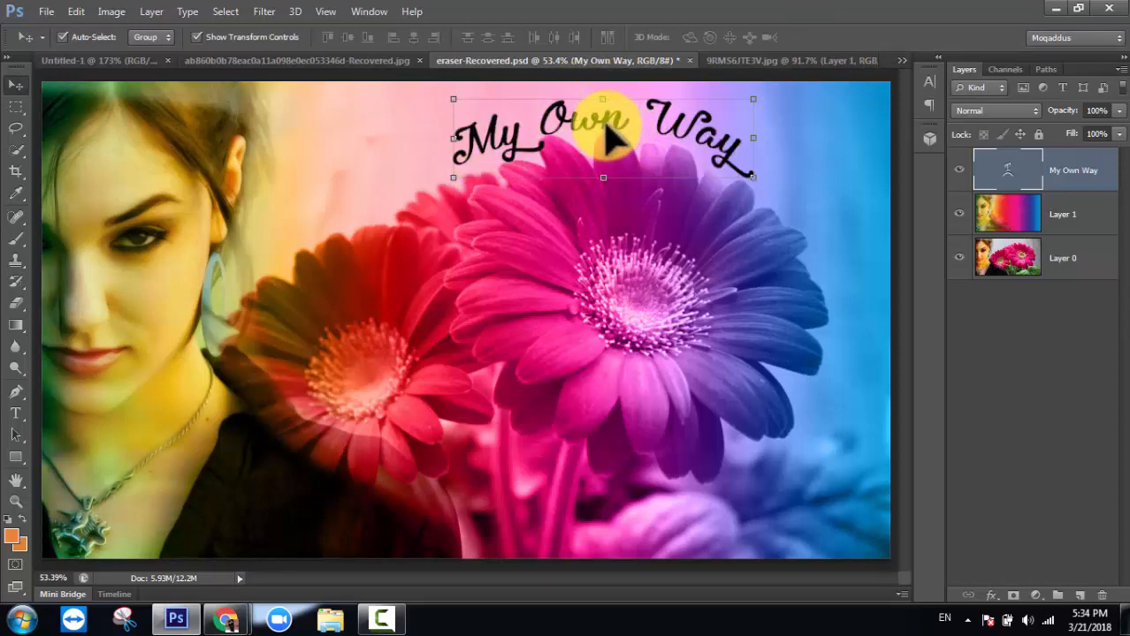
left_click_drag(606, 138, 596, 126)
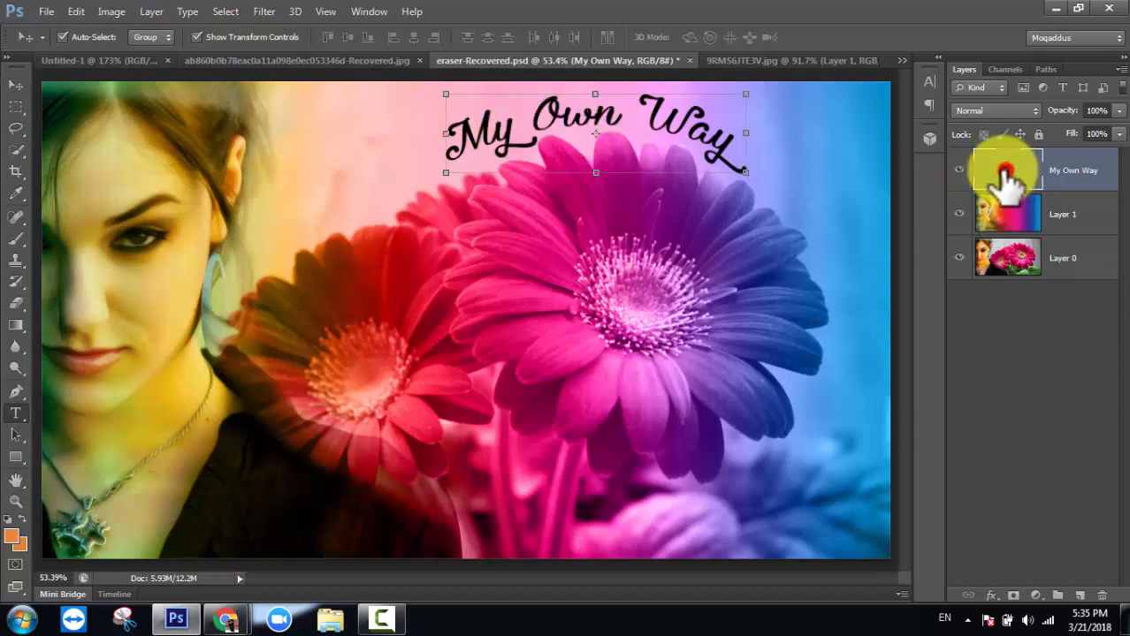
- Select all the "My Own Way" title text and set its color to dark red 5a0000
double_click(1006, 172)
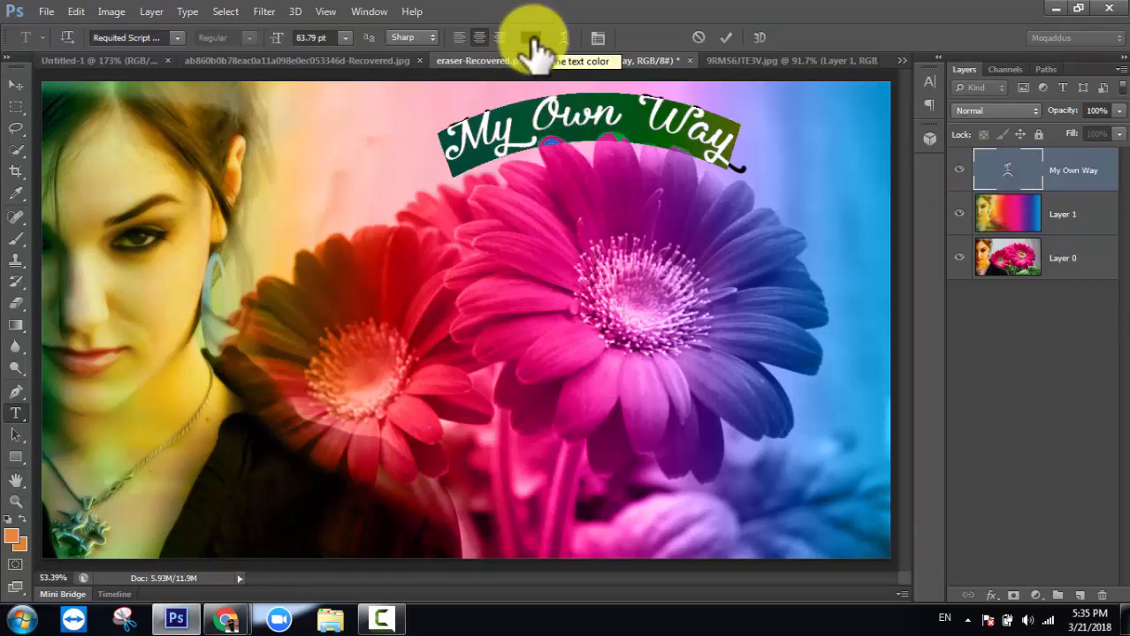
left_click(530, 38)
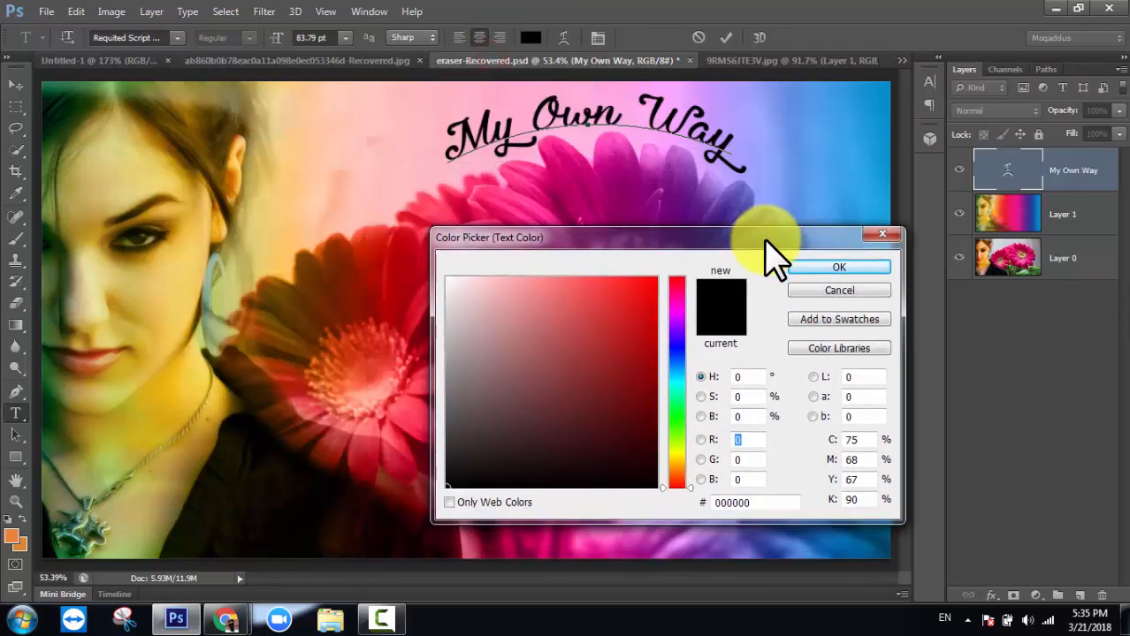
mouse_move(636, 304)
left_mouse_down()
mouse_move(627, 294)
mouse_move(631, 376)
mouse_move(595, 341)
mouse_move(535, 315)
mouse_move(549, 292)
mouse_move(625, 305)
mouse_move(663, 397)
left_mouse_up()
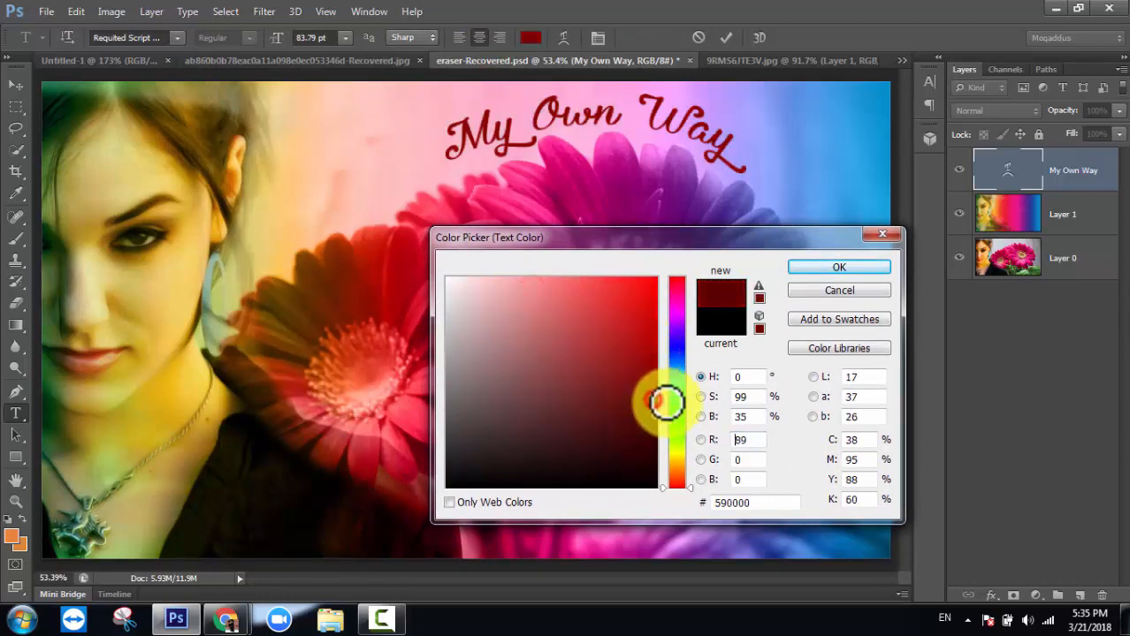
left_click(836, 265)
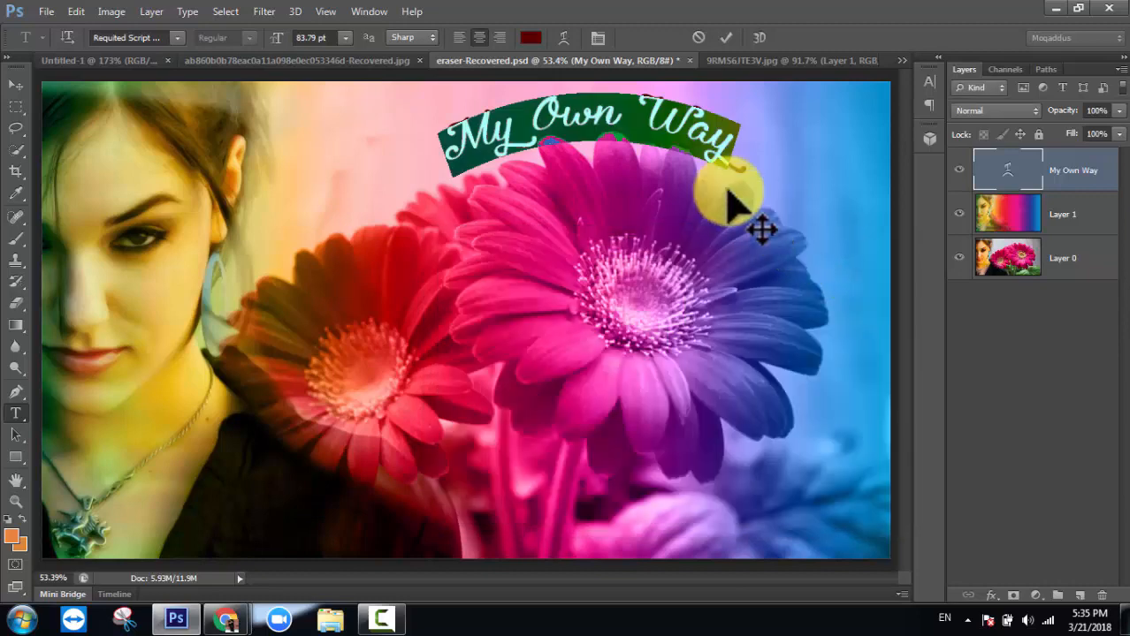
- Try blue, yellow, grey-green, pink and magenta title colors by sampling them from the picture
left_click(531, 37)
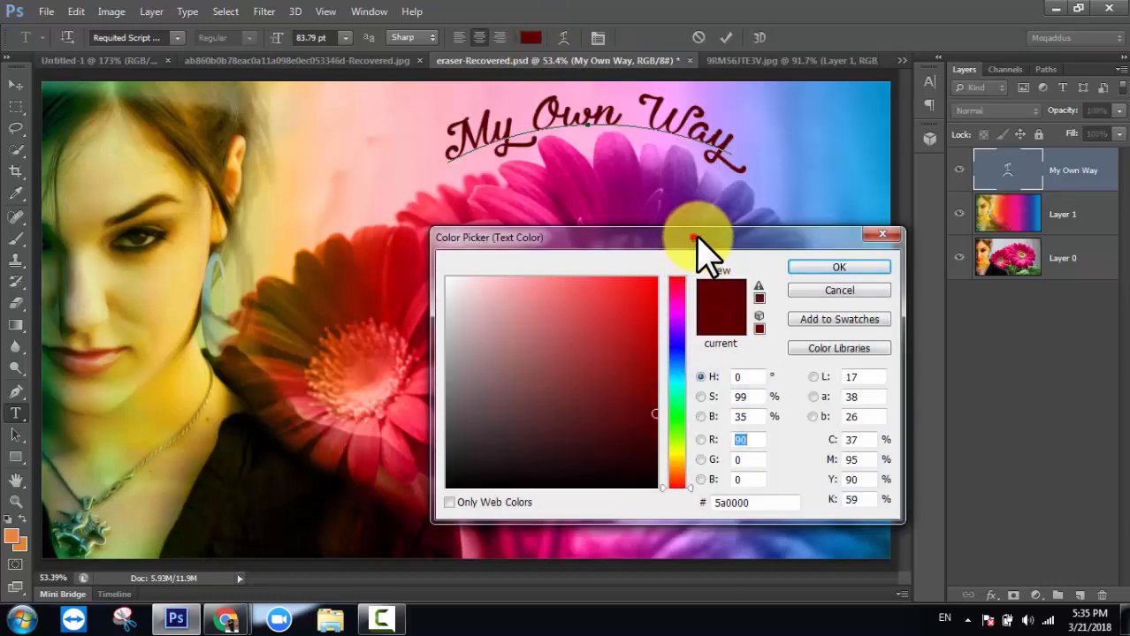
left_click_drag(701, 237, 536, 283)
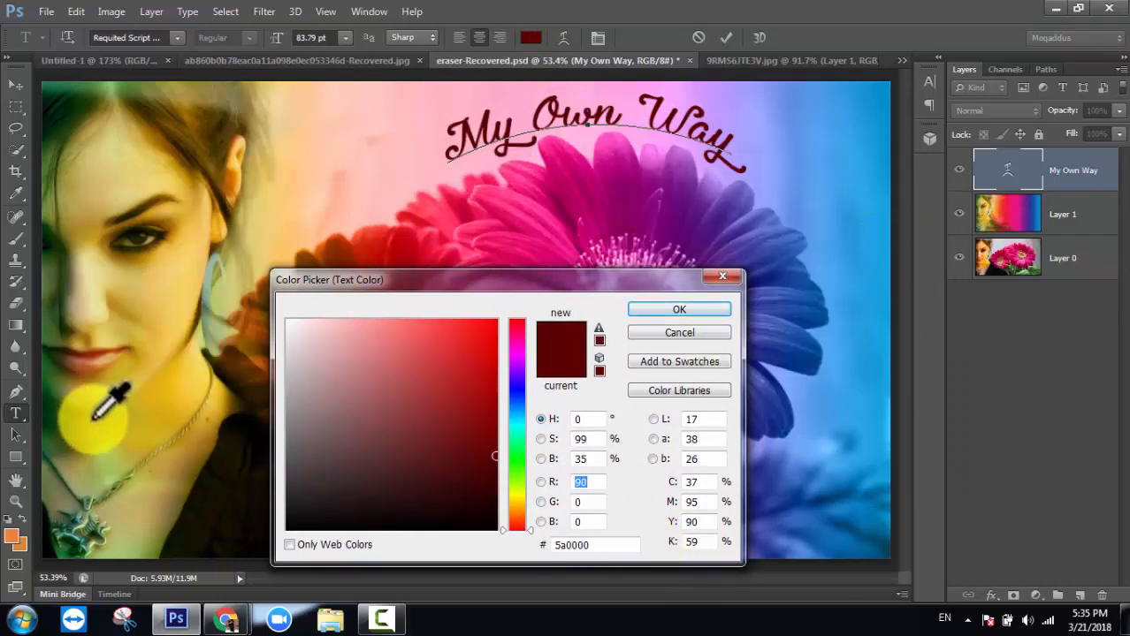
left_click_drag(528, 285, 537, 271)
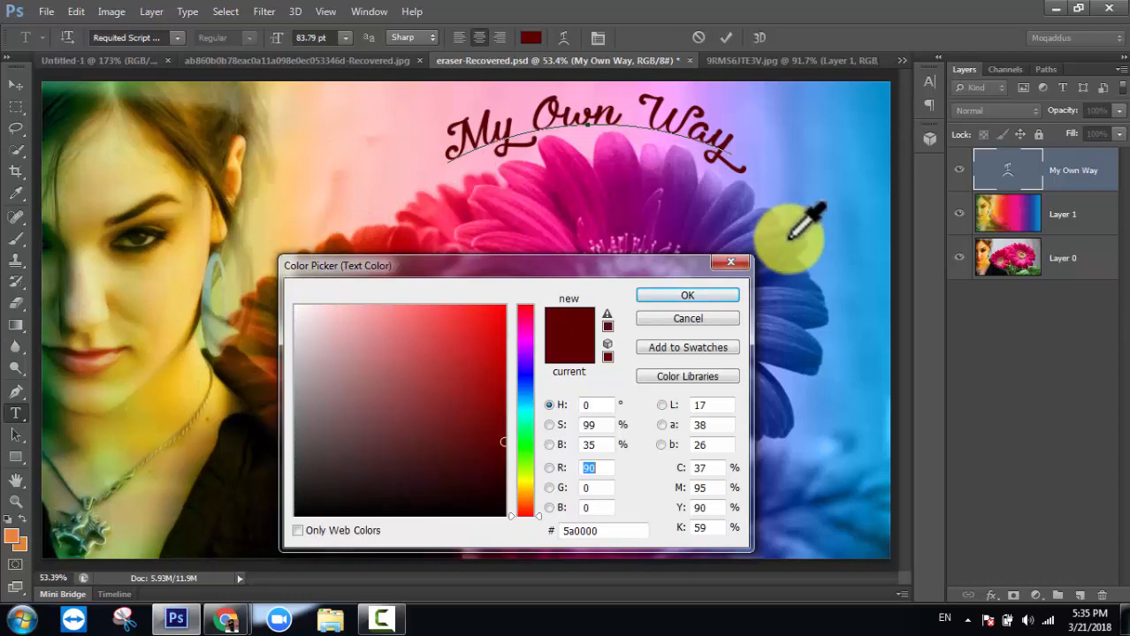
left_click(850, 244)
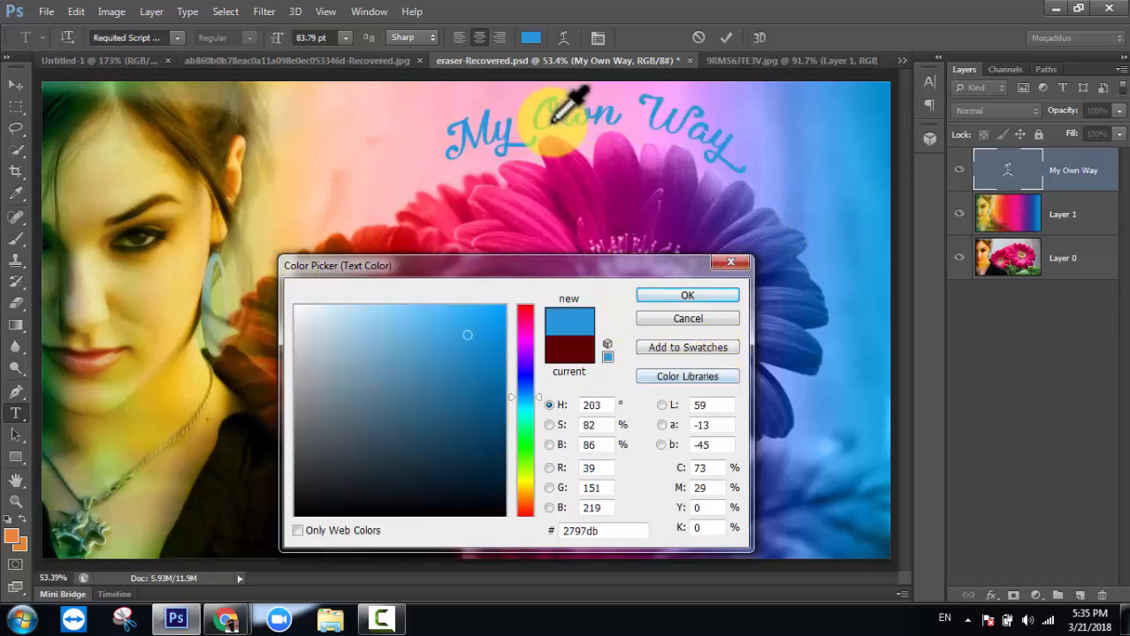
left_click(159, 182)
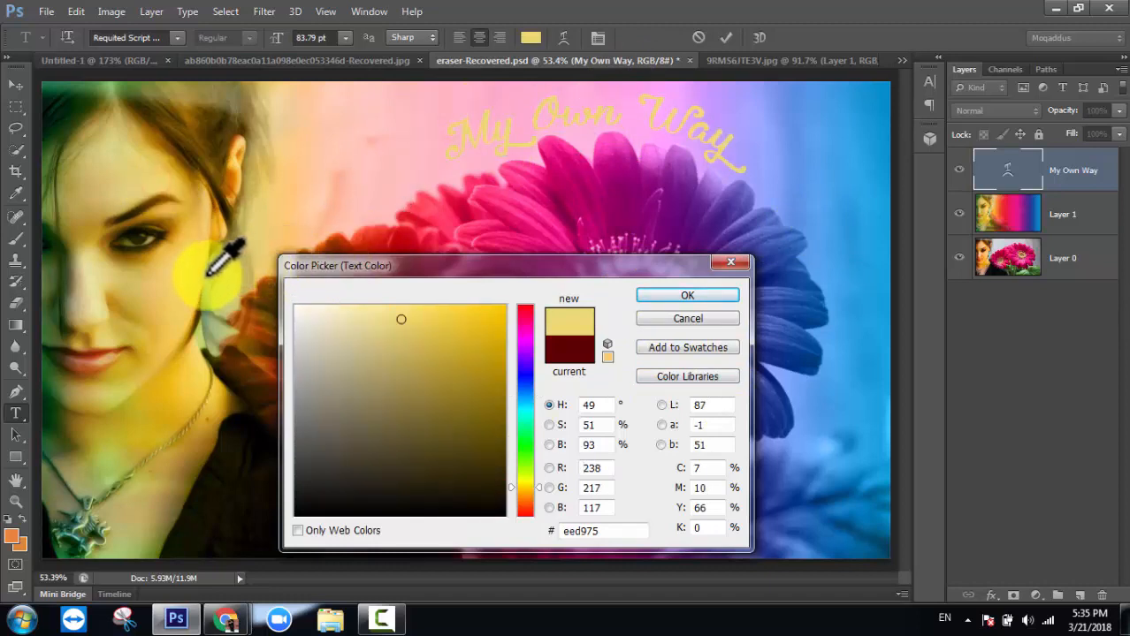
left_click(234, 378)
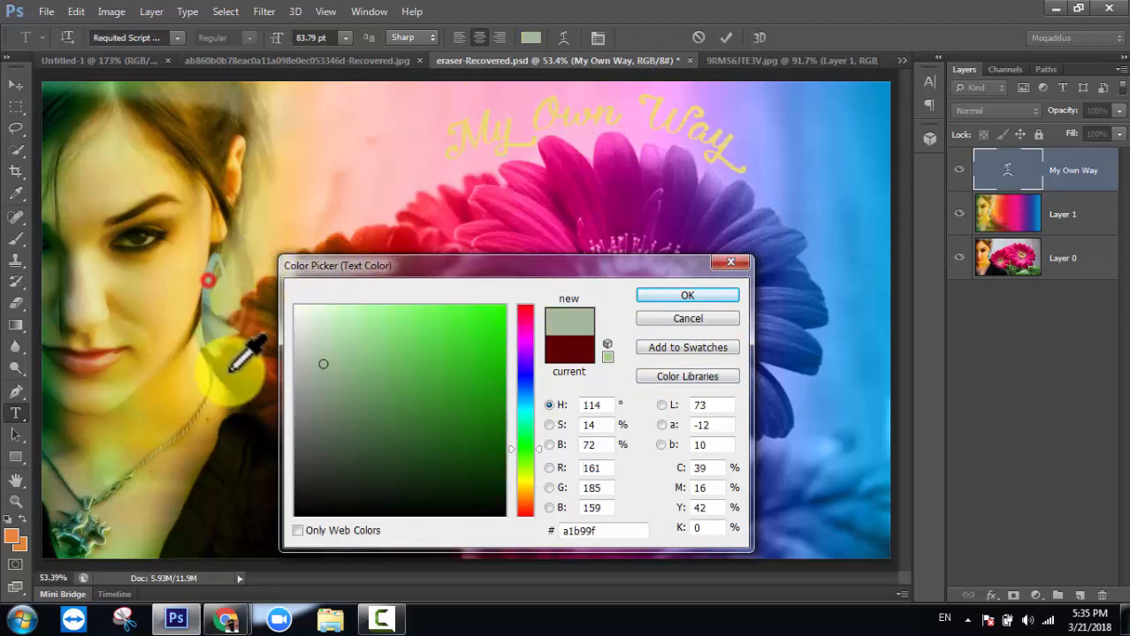
left_click(371, 230)
left_click(522, 220)
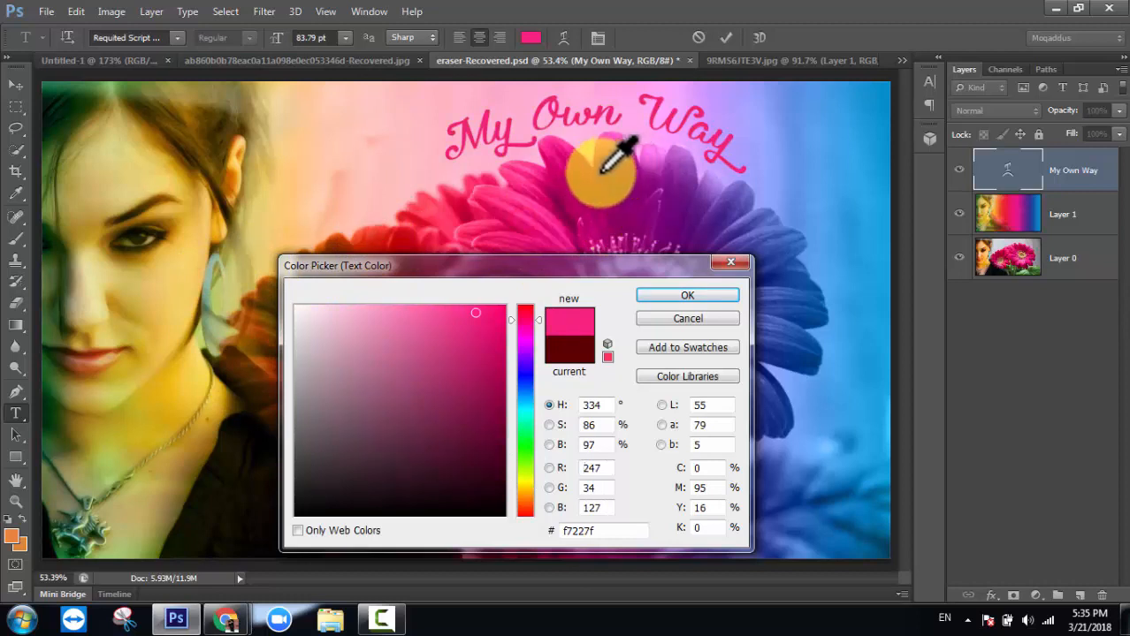
left_click(579, 202)
left_click(618, 174)
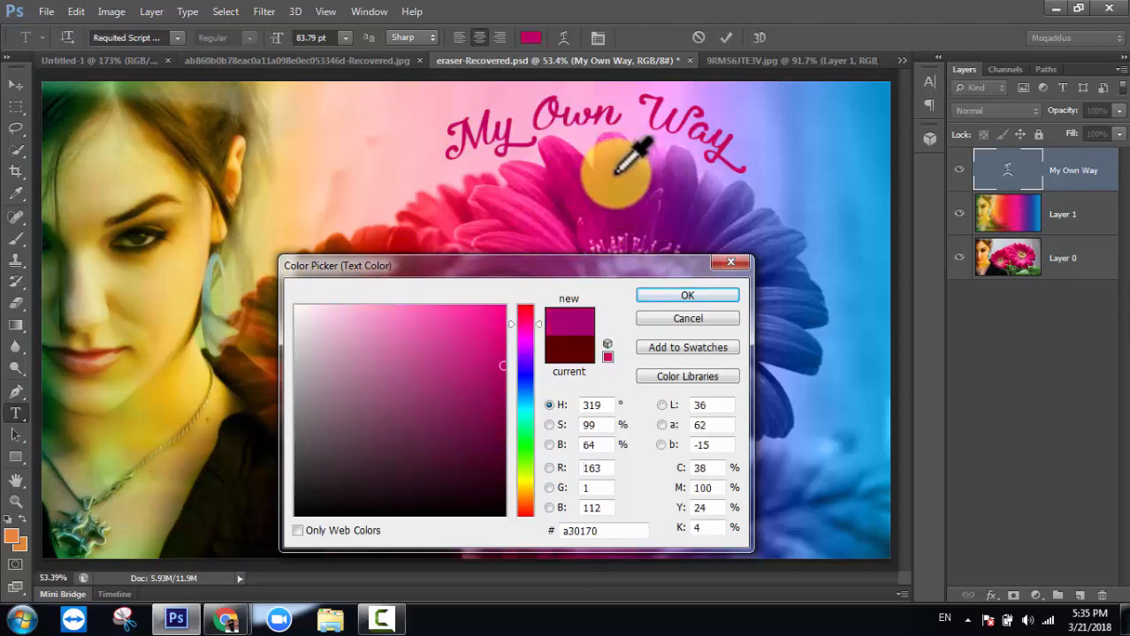
- Sample purple 442f90 from the large flower's petals as the title color and commit the text edit
left_click(701, 222)
left_click(719, 227)
left_click(727, 224)
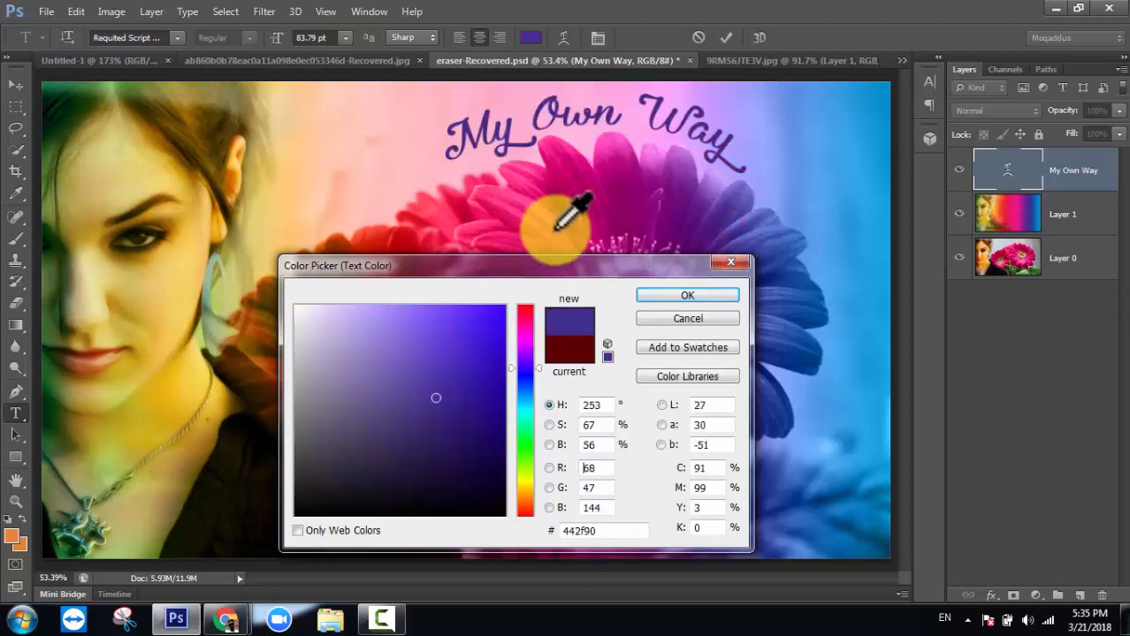
left_click(679, 294)
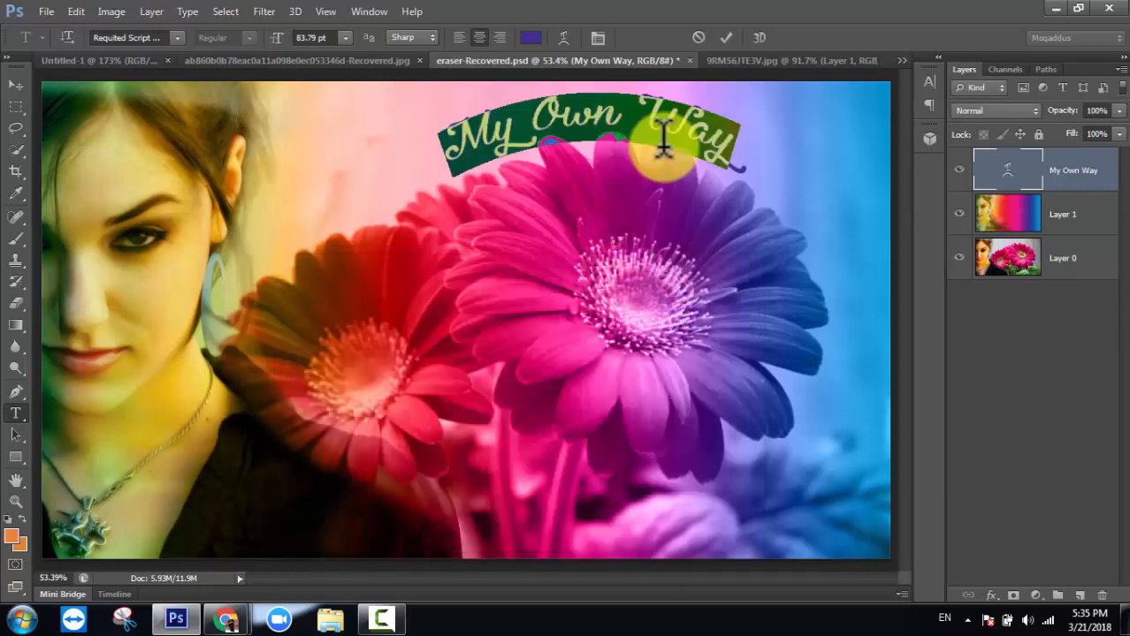
left_click(723, 37)
- Switch to the Move tool and deselect all layers
key("v")
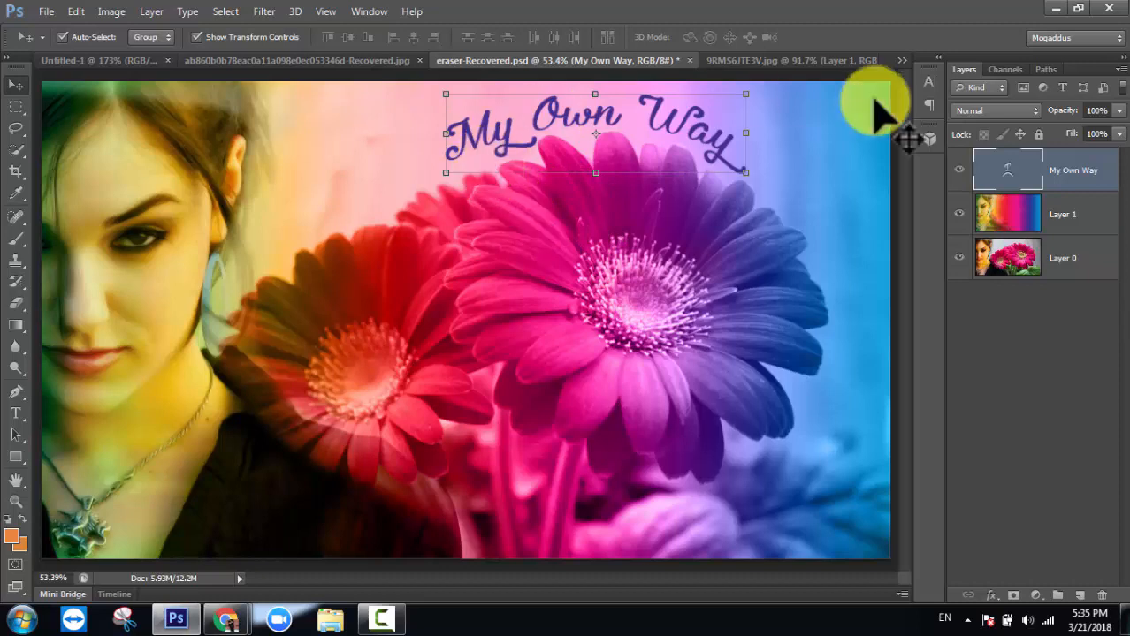
left_click(718, 237)
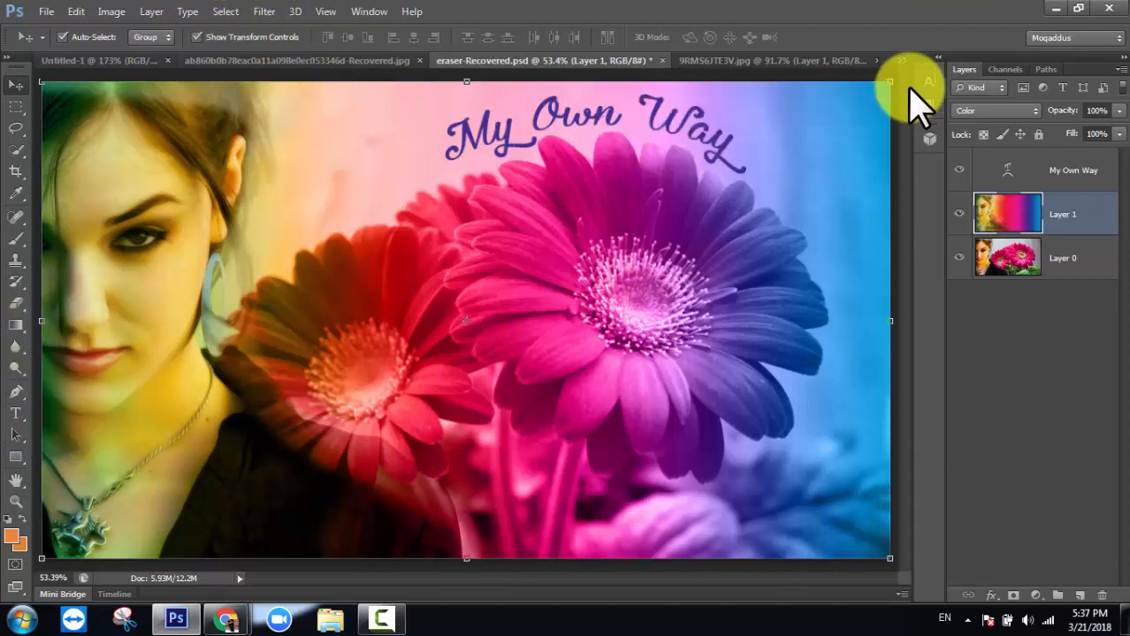
left_click(972, 424)
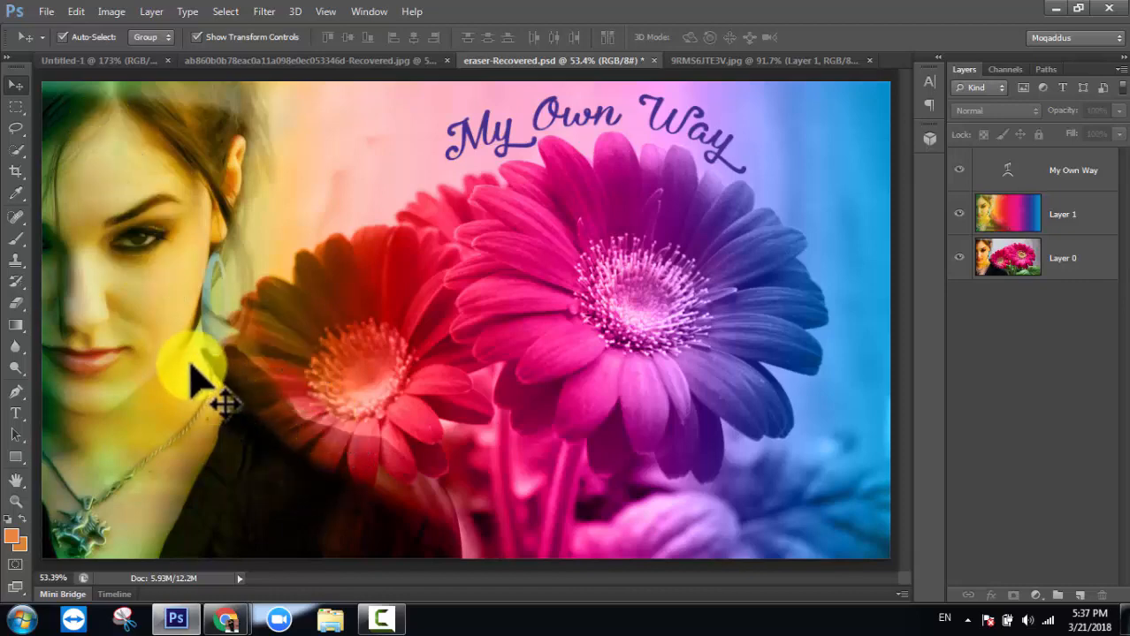
- Set the text engine to Middle Eastern in the Type preferences and save the change
left_click(76, 12)
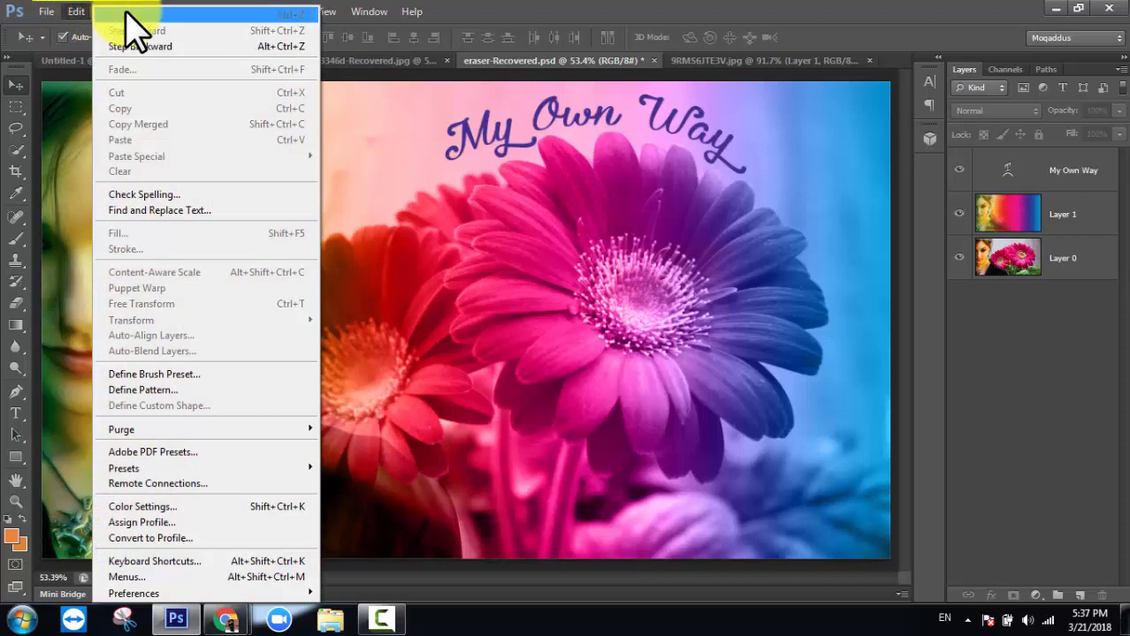
mouse_move(237, 594)
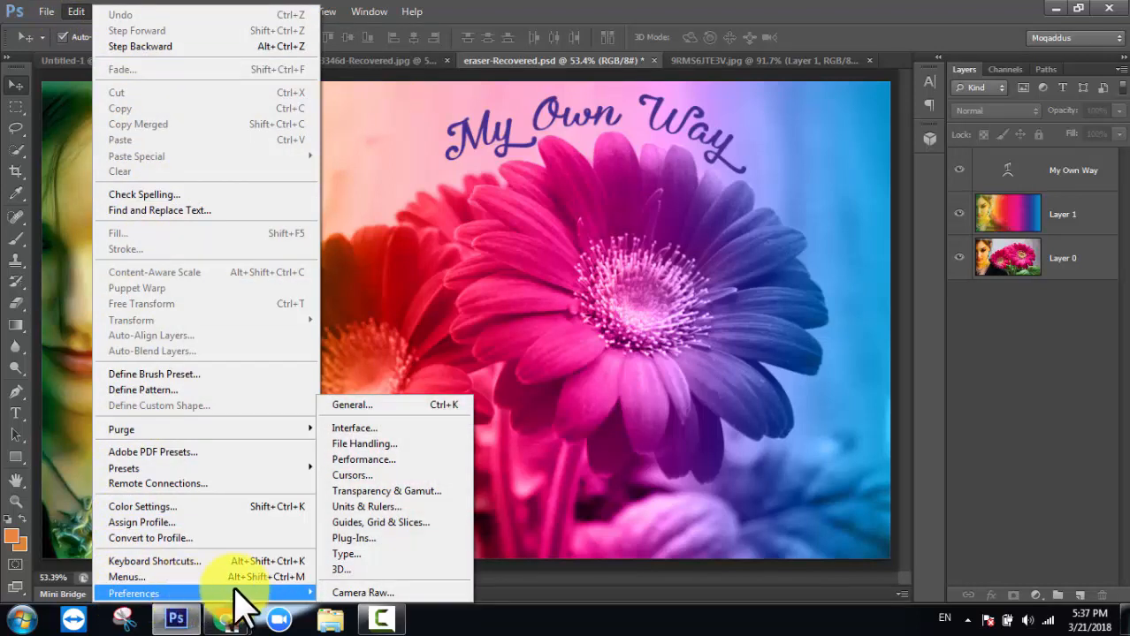
left_click(372, 556)
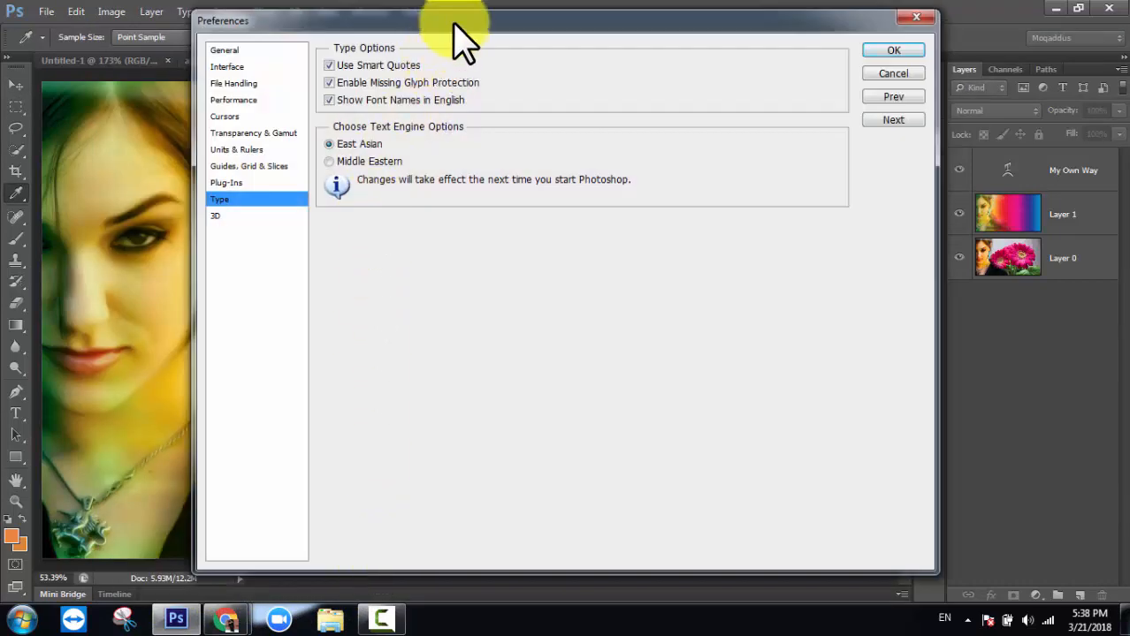
left_click_drag(455, 25, 445, 13)
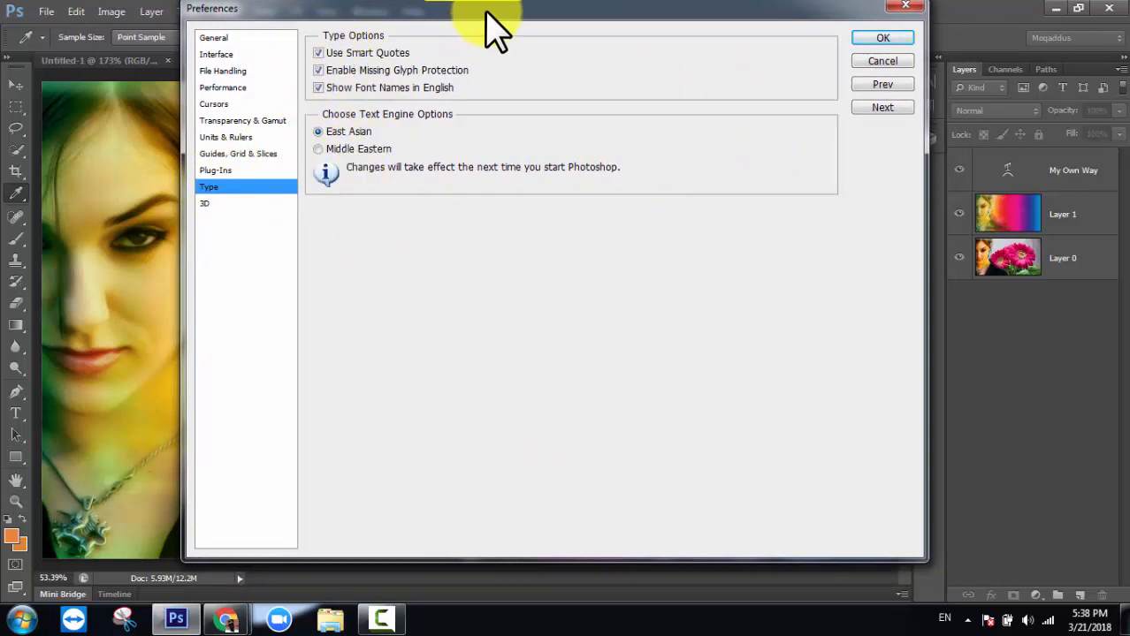
left_click_drag(487, 7, 487, 20)
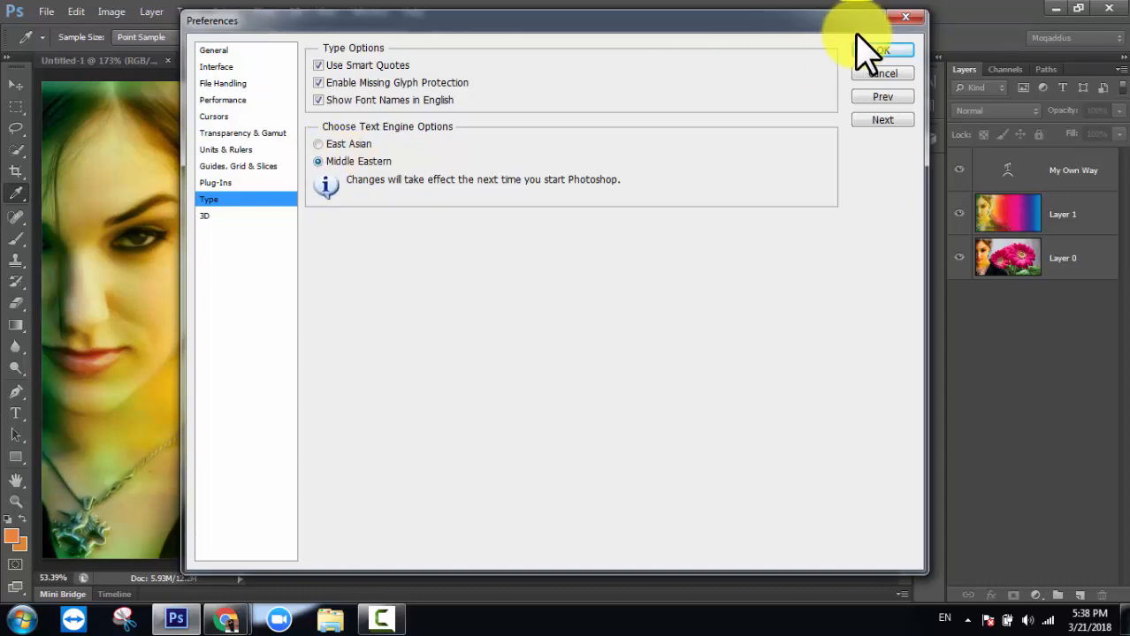
left_click(881, 51)
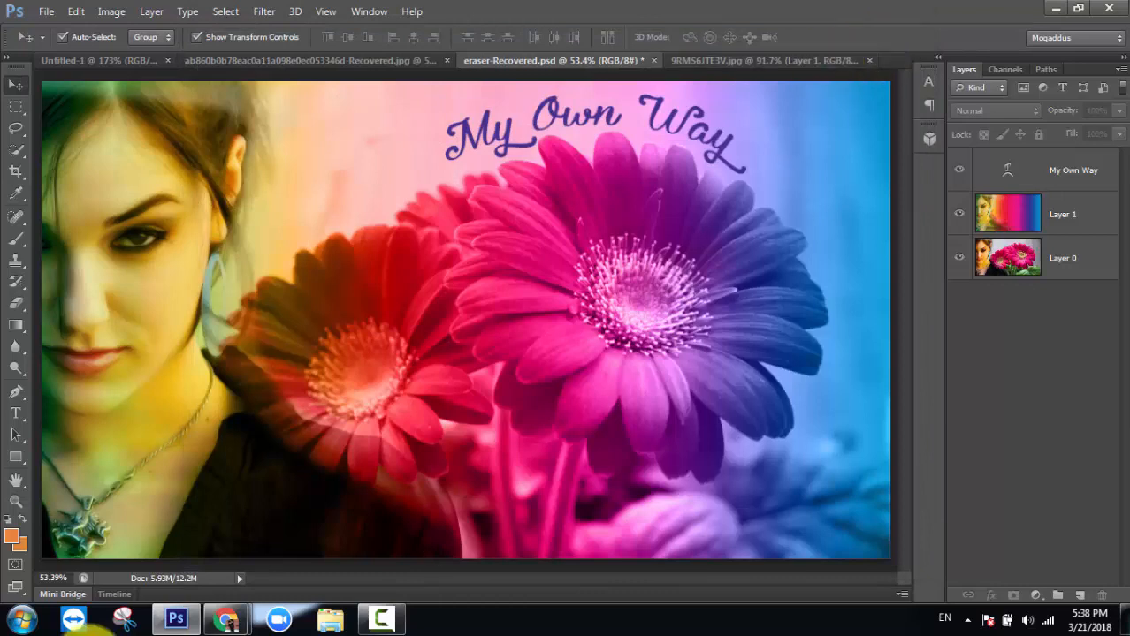
- Activate the Type tool and switch the keyboard input language to Urdu
left_click(15, 413)
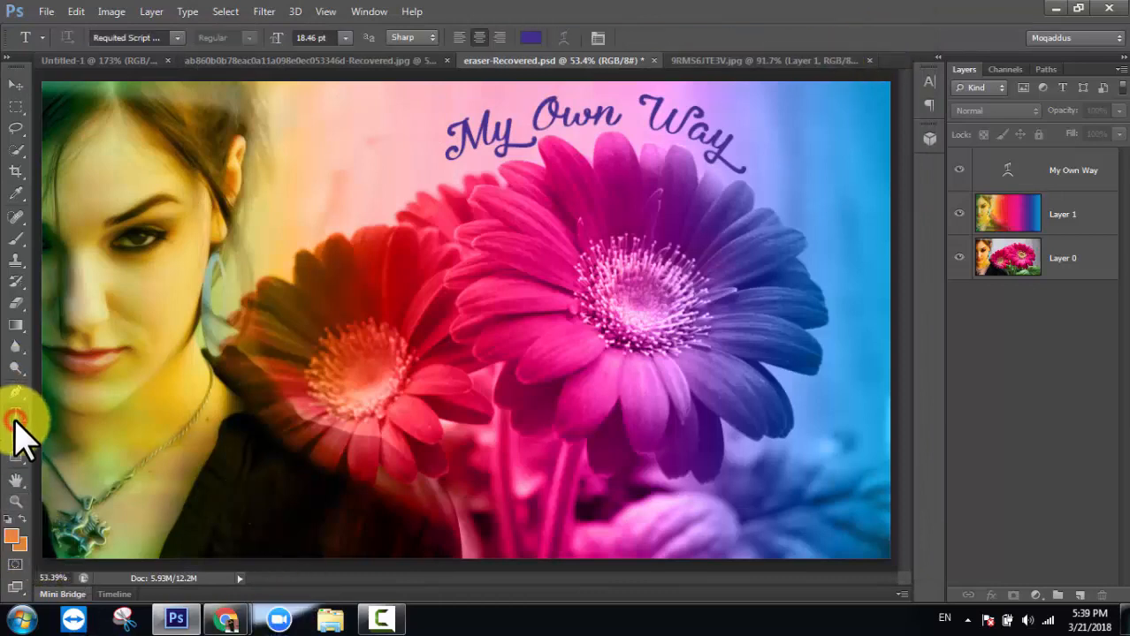
left_click(944, 622)
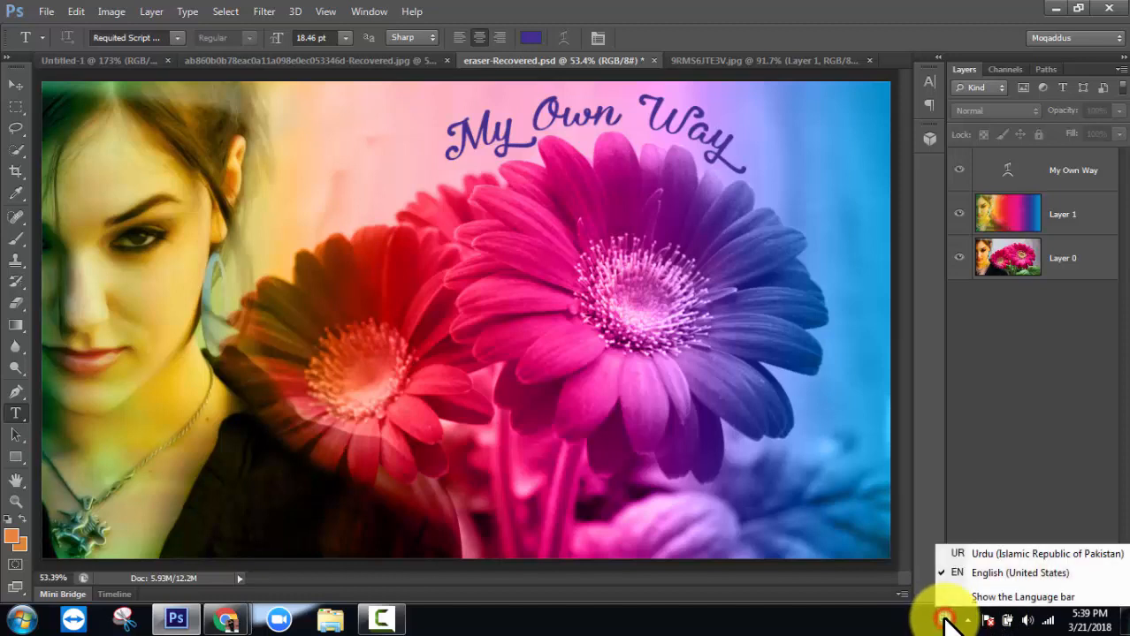
left_click(965, 572)
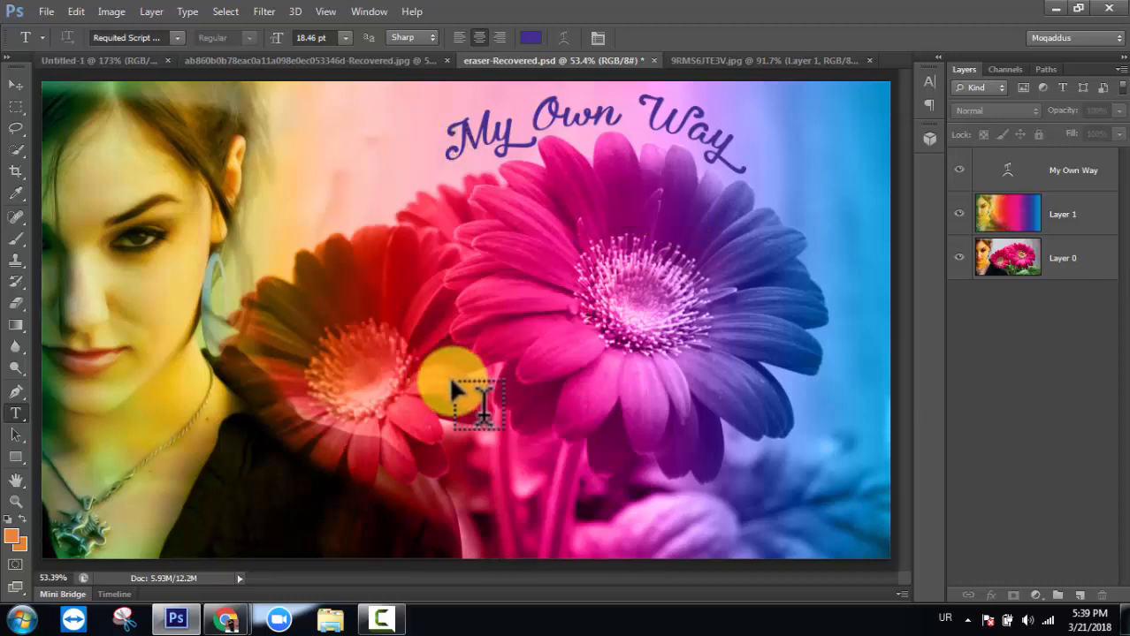
- Add the greeting السلام علیکم at 183.46 pt, commit it, and move it beneath the large flower
left_click(482, 457)
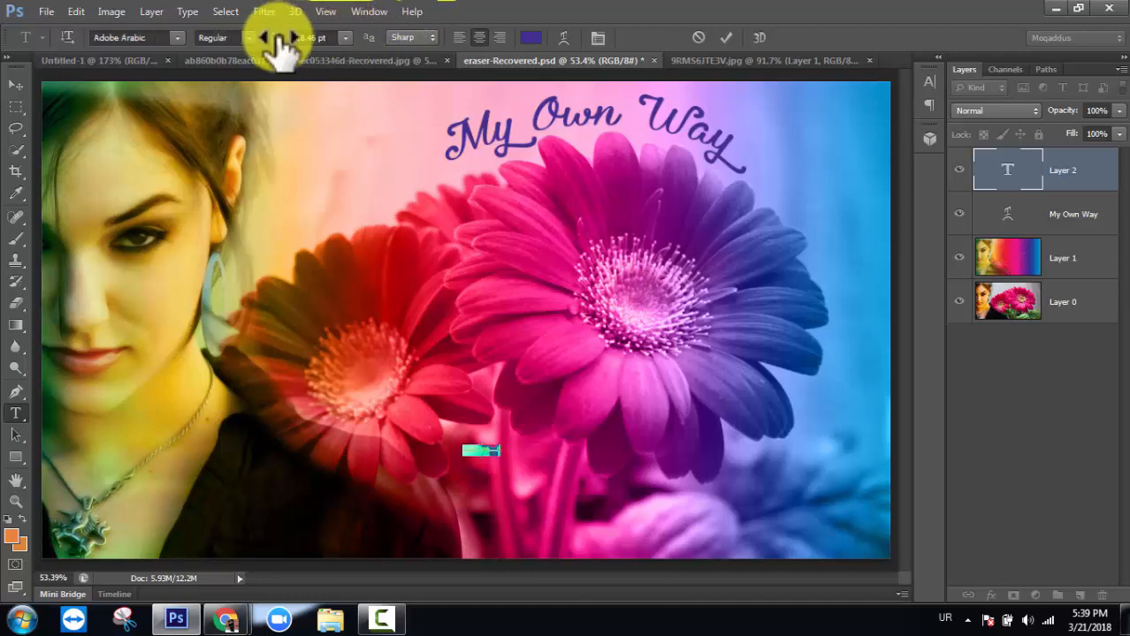
left_click_drag(278, 37, 424, 44)
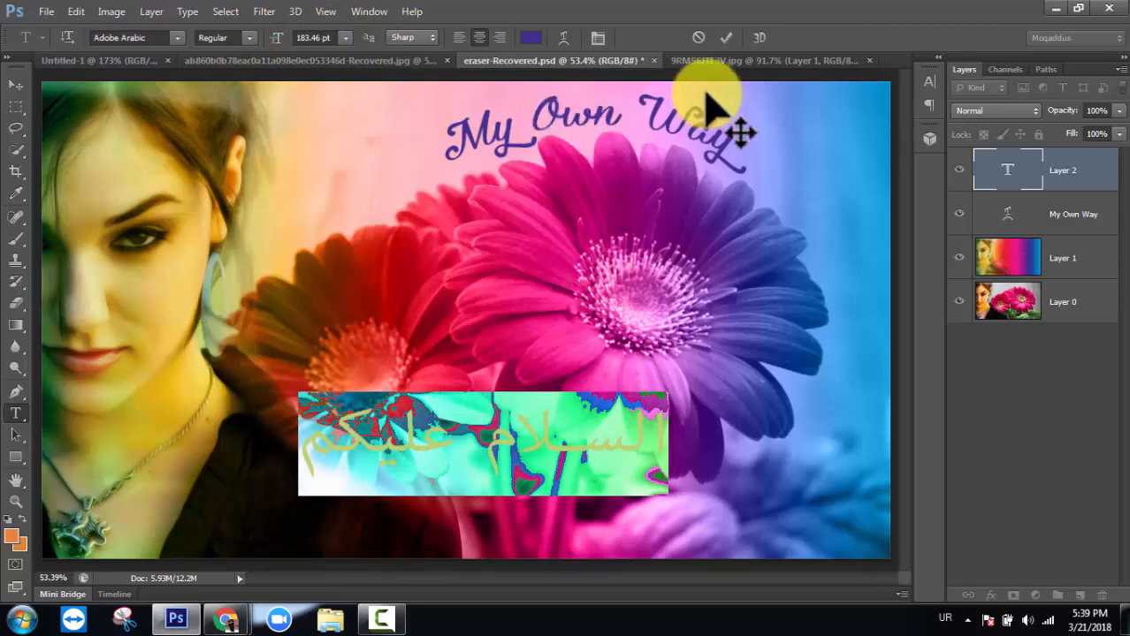
left_click(726, 38)
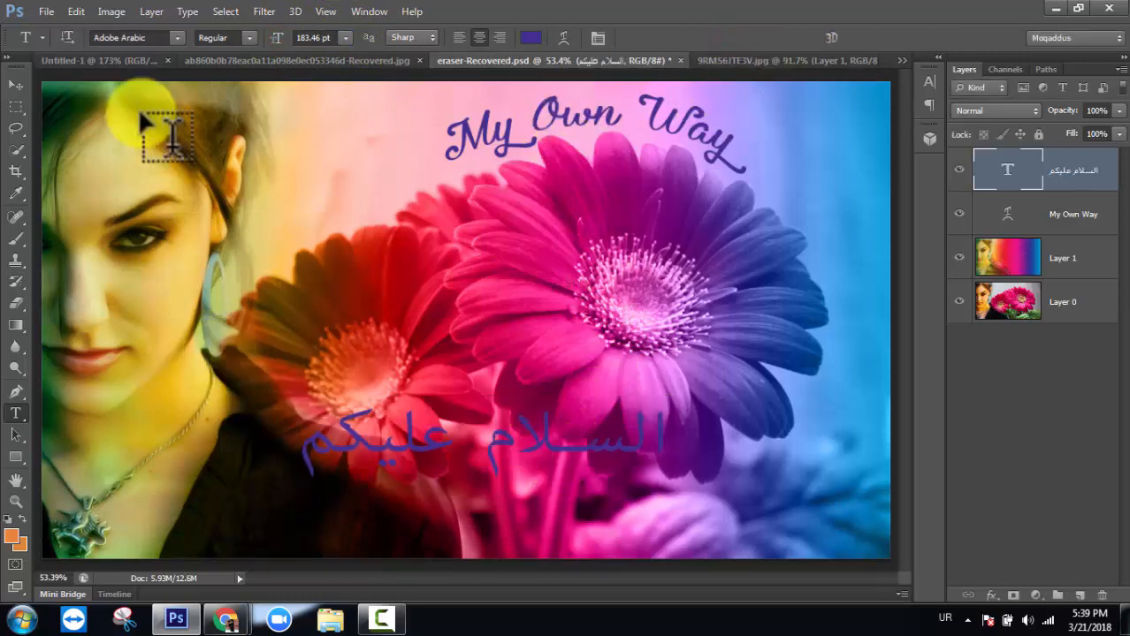
left_click(14, 84)
left_click_drag(542, 450, 718, 525)
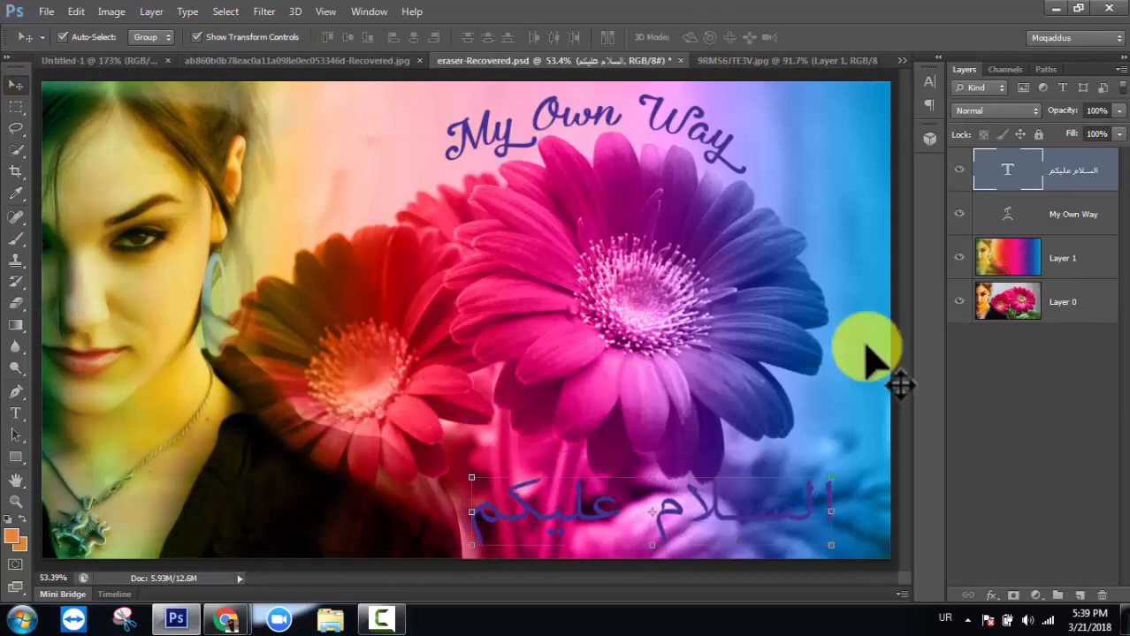
- Recolor the Urdu greeting golden yellow ebbe54 by sampling the woman's skin in the picture
double_click(999, 175)
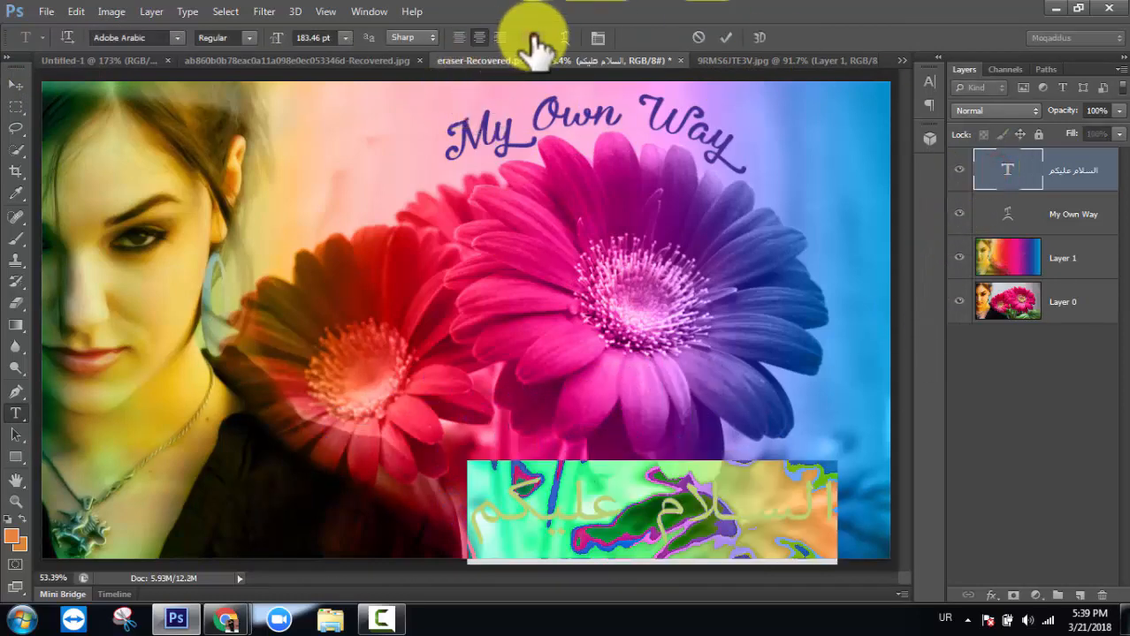
left_click(531, 37)
left_click(189, 262)
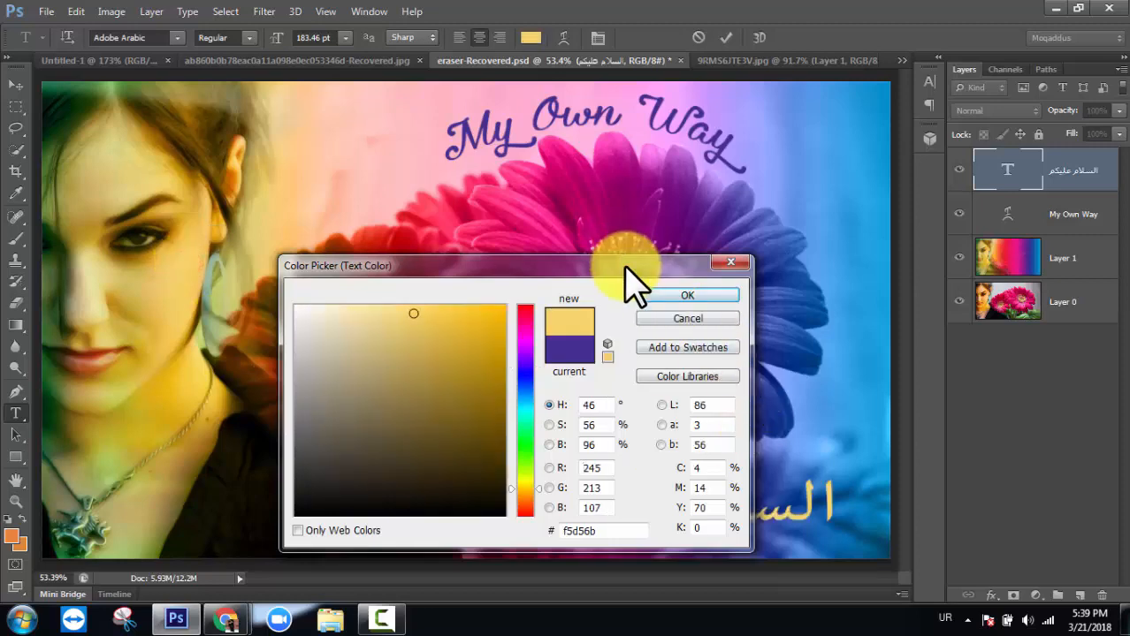
left_click_drag(625, 266, 604, 87)
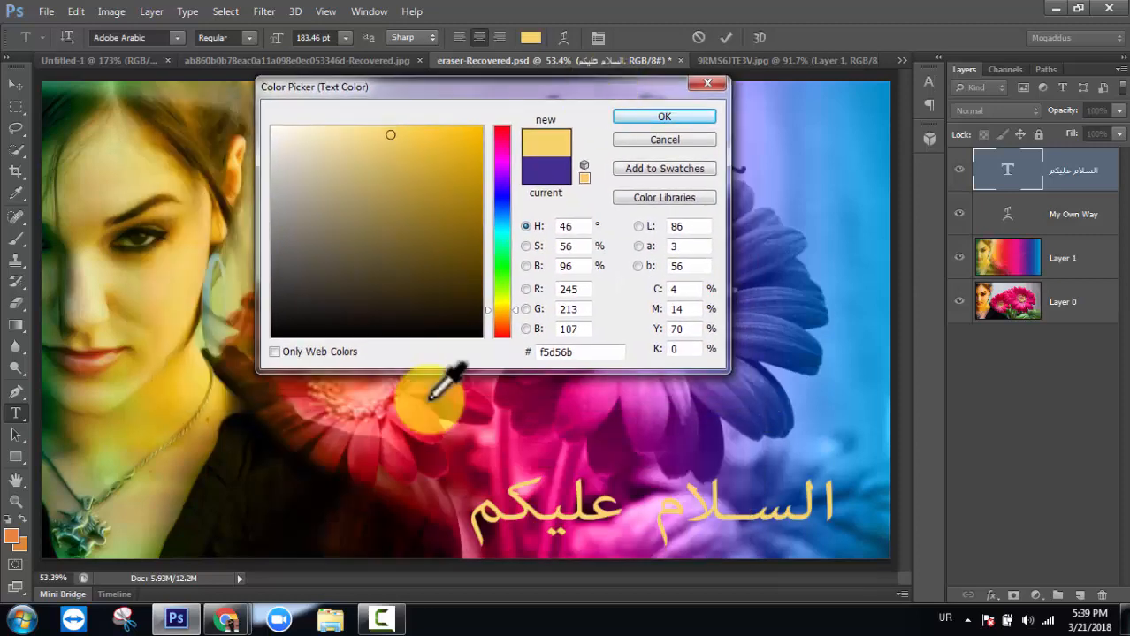
left_click(363, 432)
left_click(182, 395)
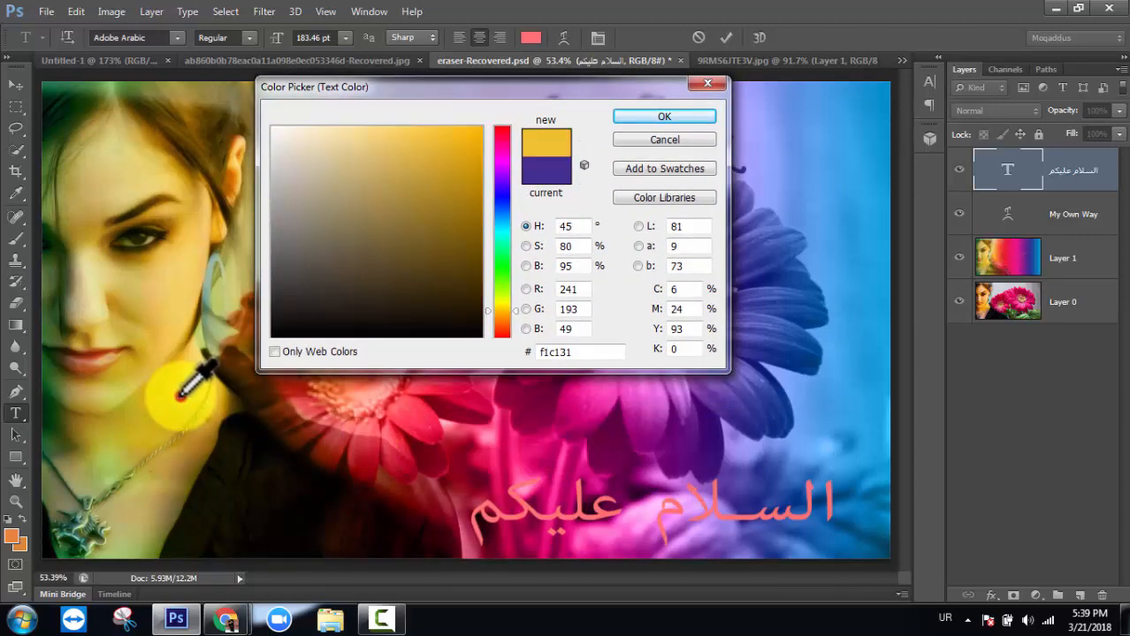
left_click_drag(105, 346, 206, 248)
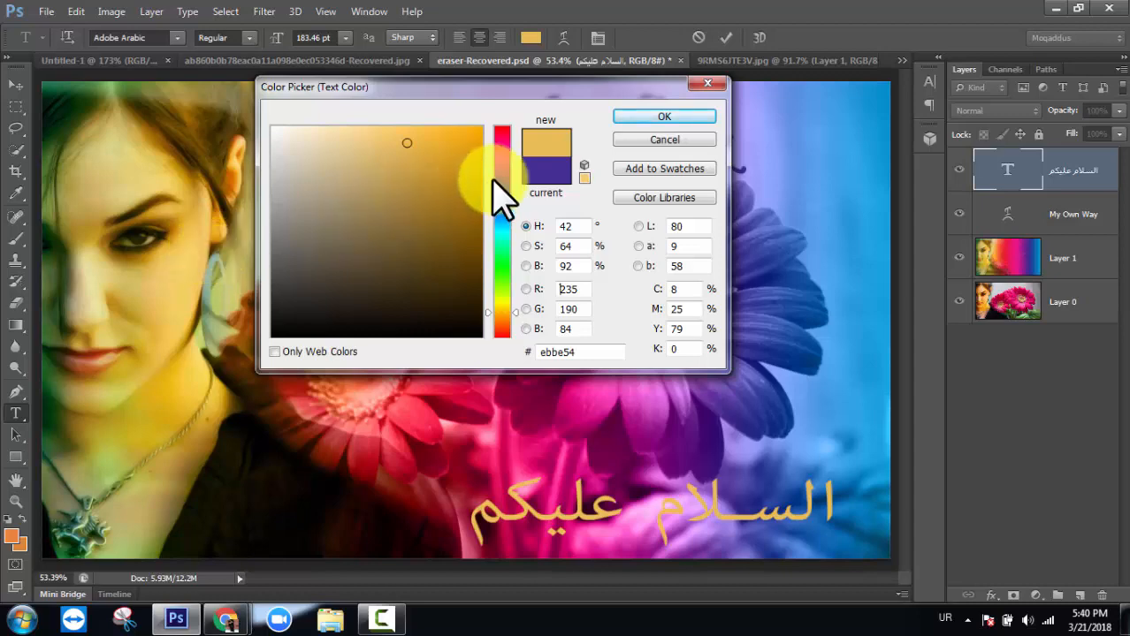
left_click(628, 118)
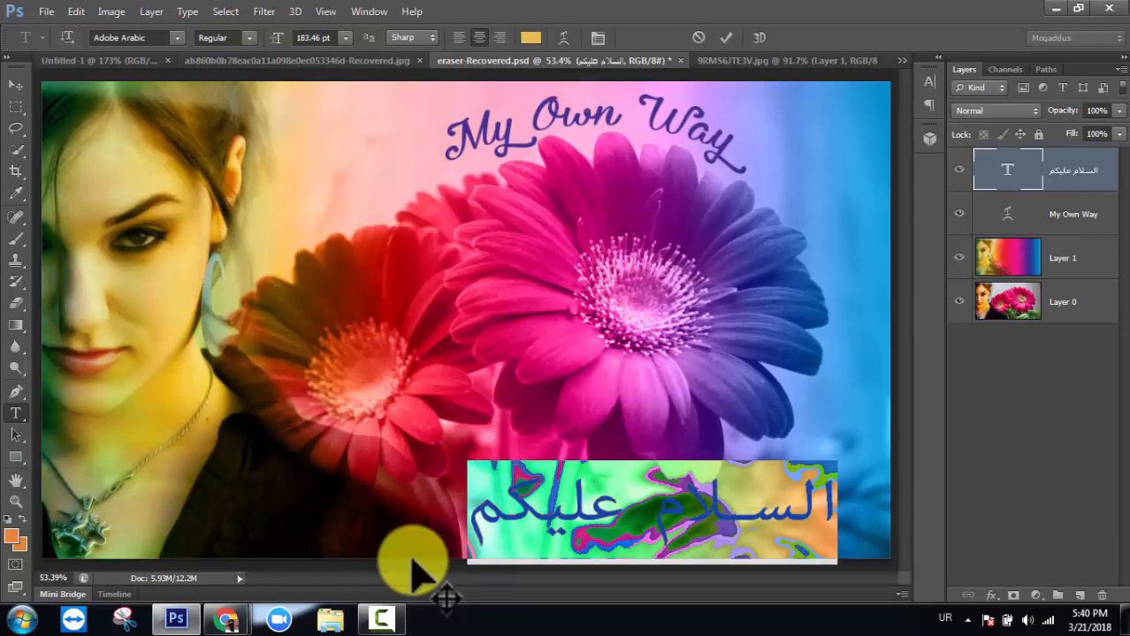
- Try the Traditional Arabic and Andalus fonts on the whole Urdu greeting
left_click(626, 506)
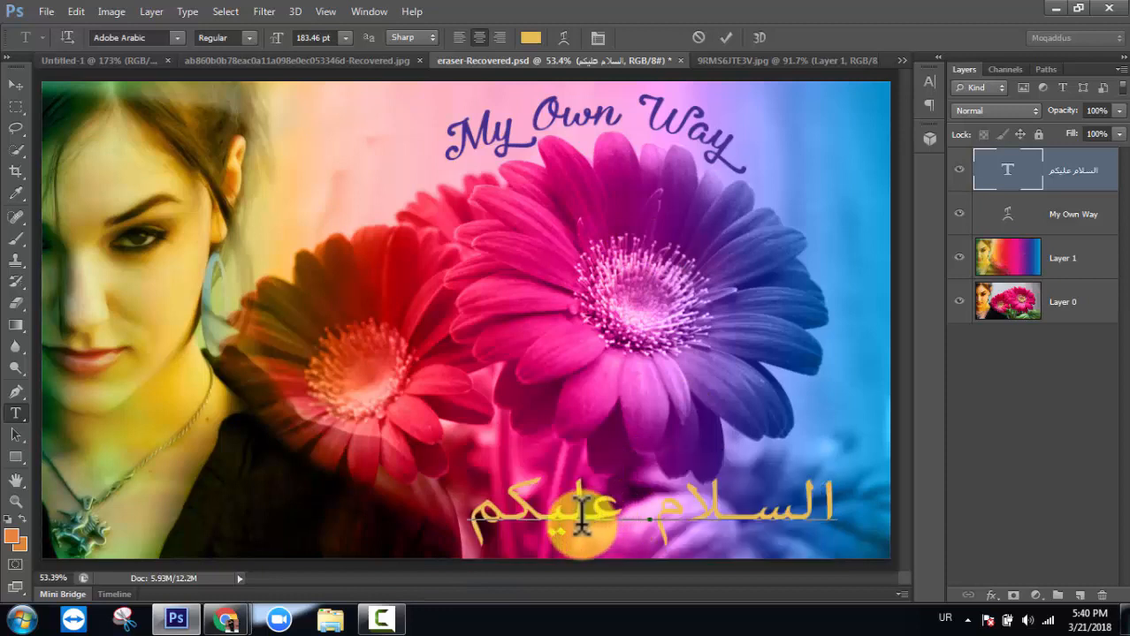
left_click_drag(467, 512, 832, 512)
left_click(840, 513)
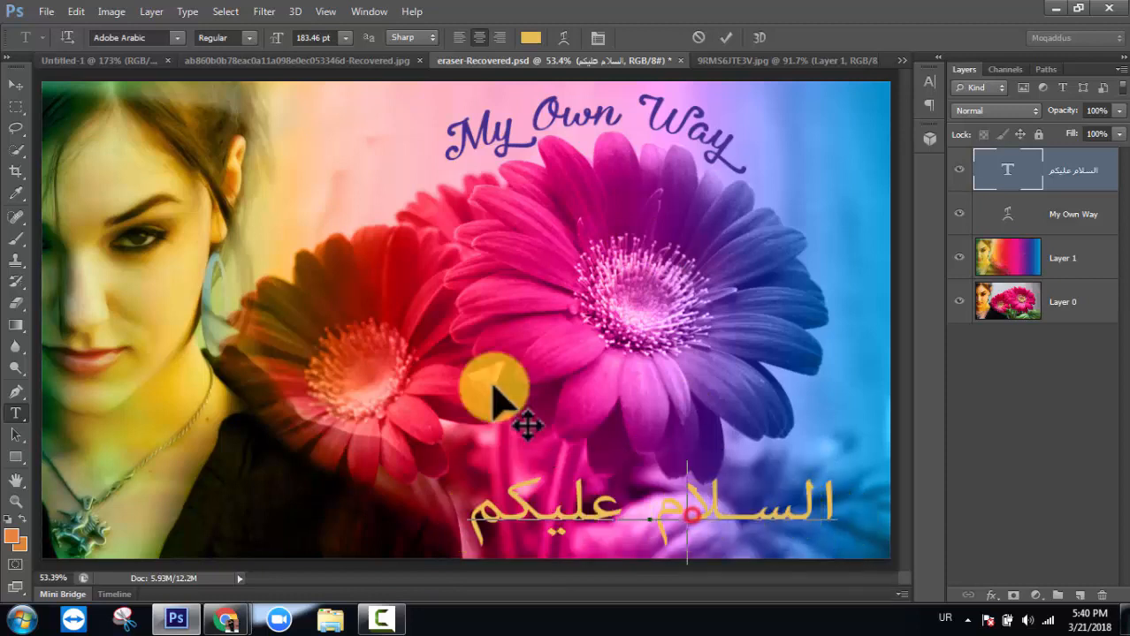
key("ctrl+a")
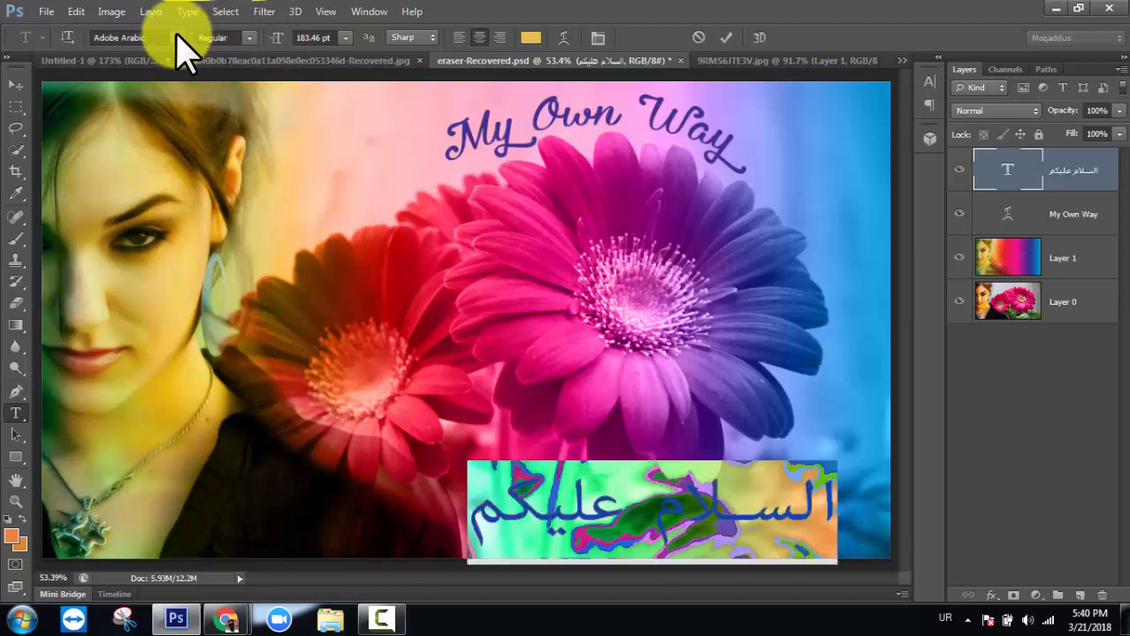
left_click(175, 37)
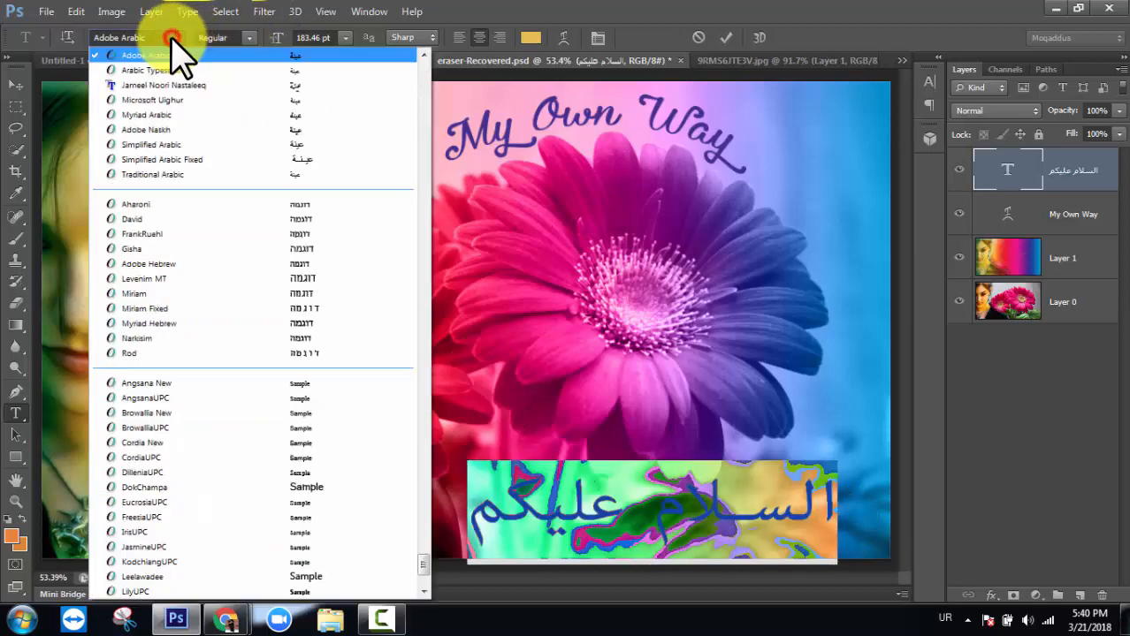
left_click(205, 173)
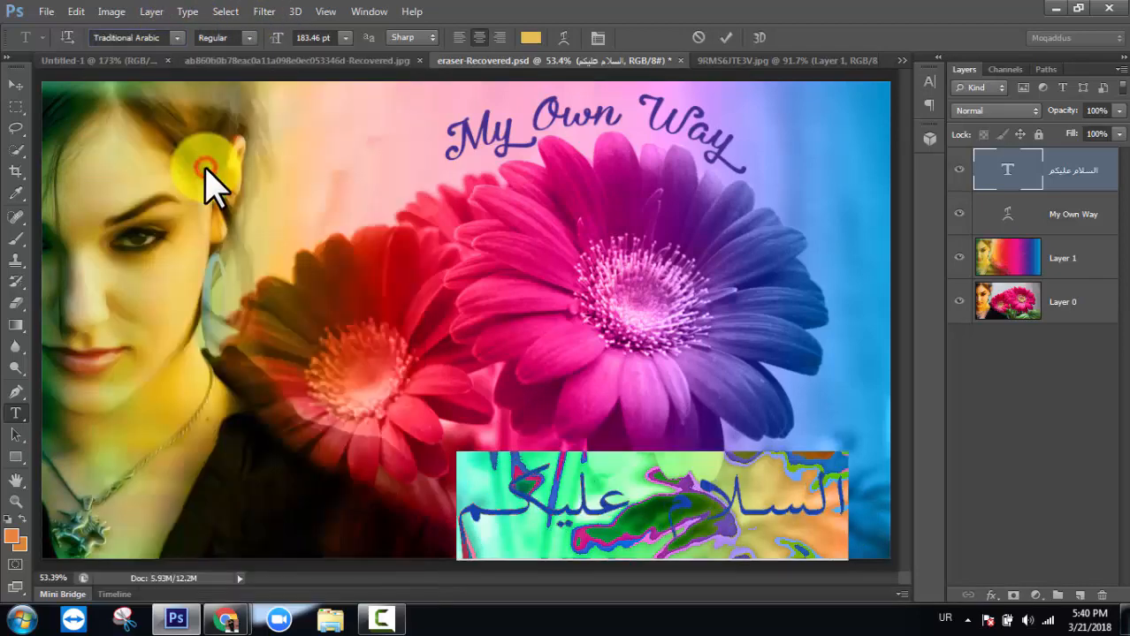
left_click(181, 36)
scroll(196, 156, "up", 5)
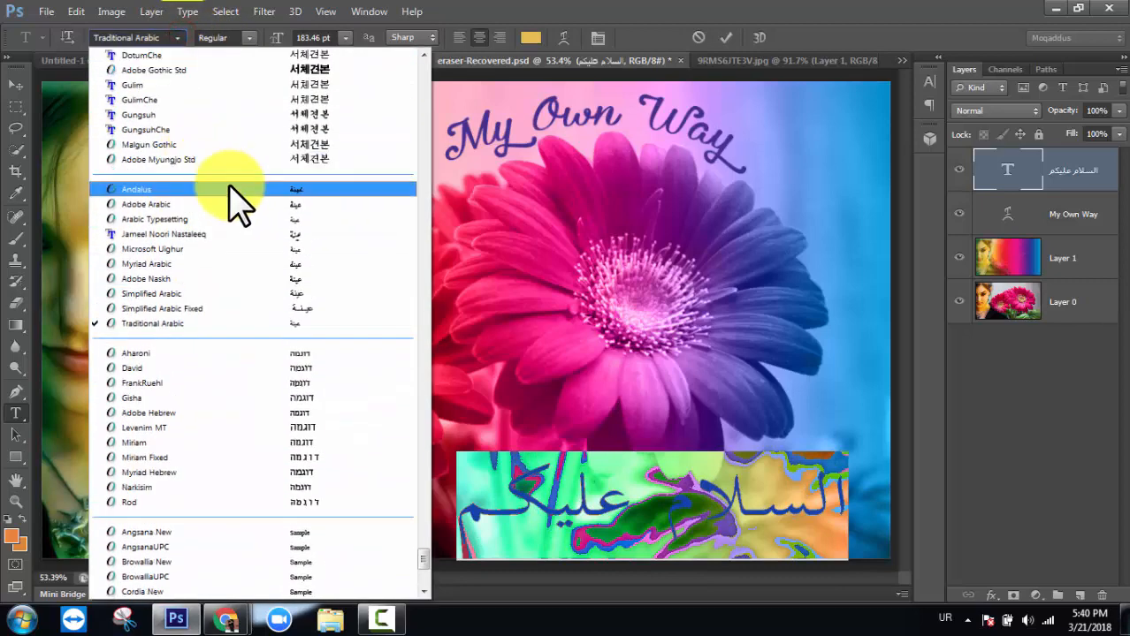
left_click(231, 186)
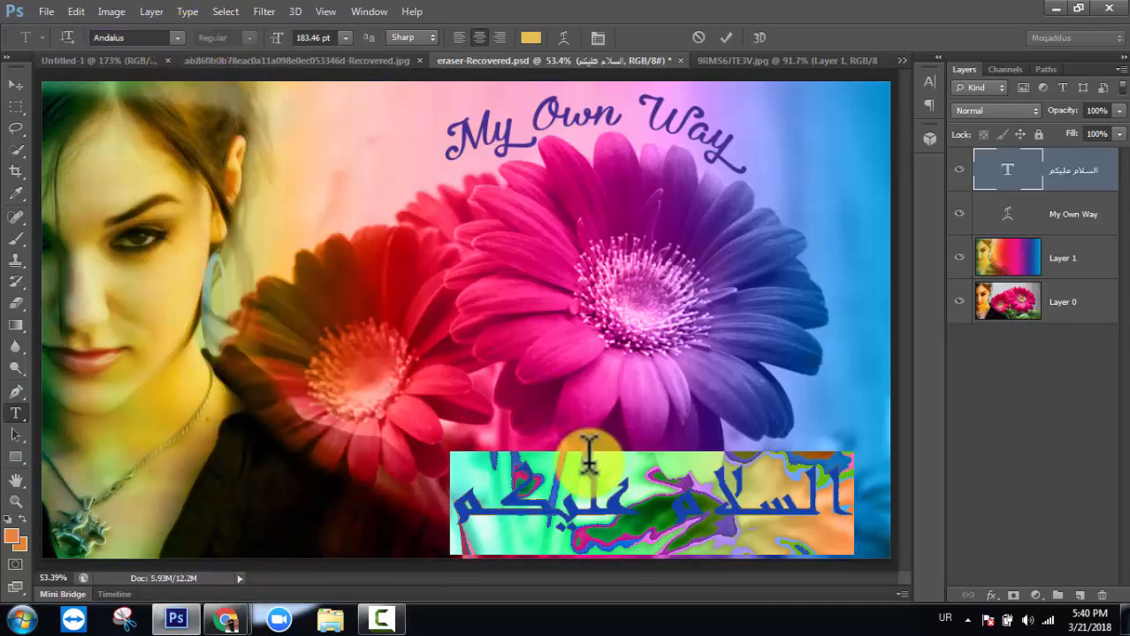
- Select all of the greeting's text and set its font to Jameel Noori Nastaleeq
left_click(570, 501)
left_click_drag(461, 510, 844, 518)
left_click(860, 515)
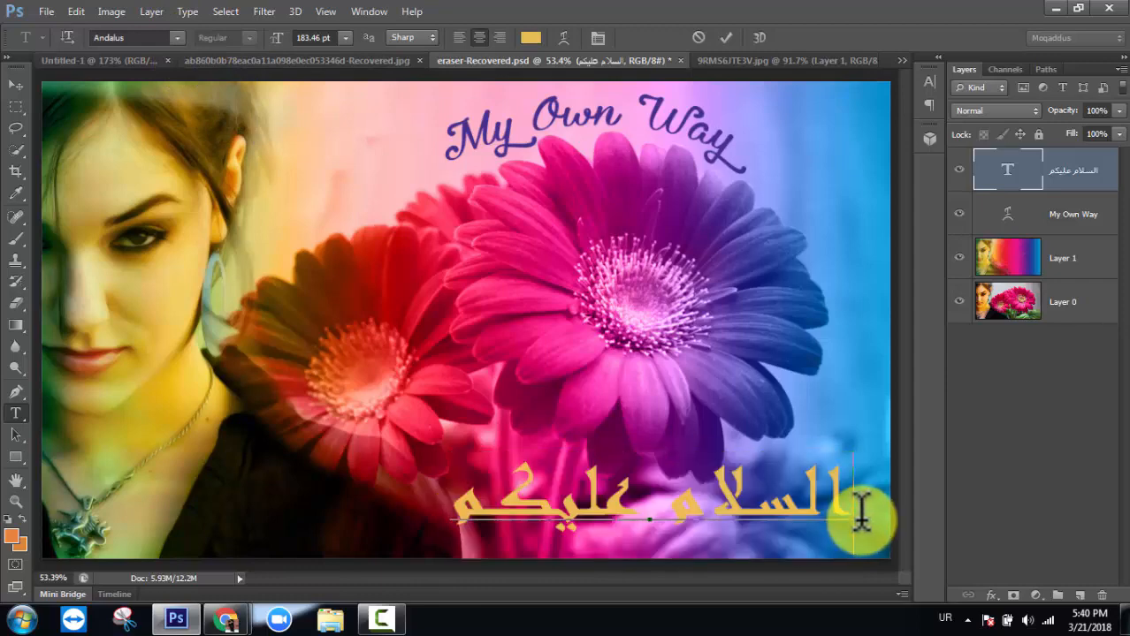
key("ctrl+a")
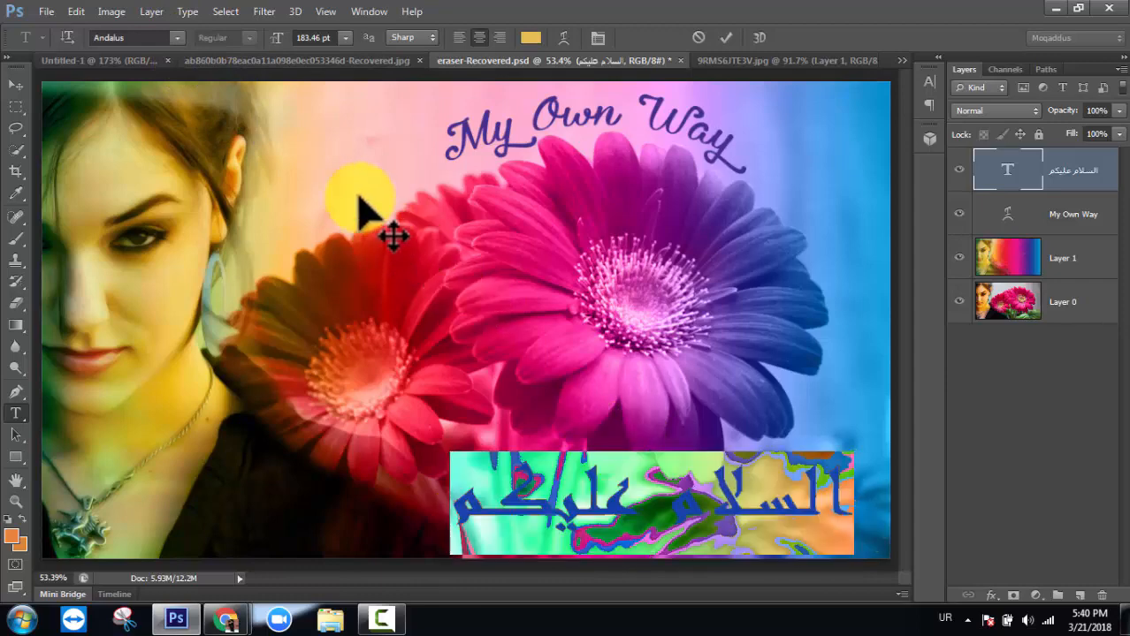
left_click(176, 37)
left_click(202, 95)
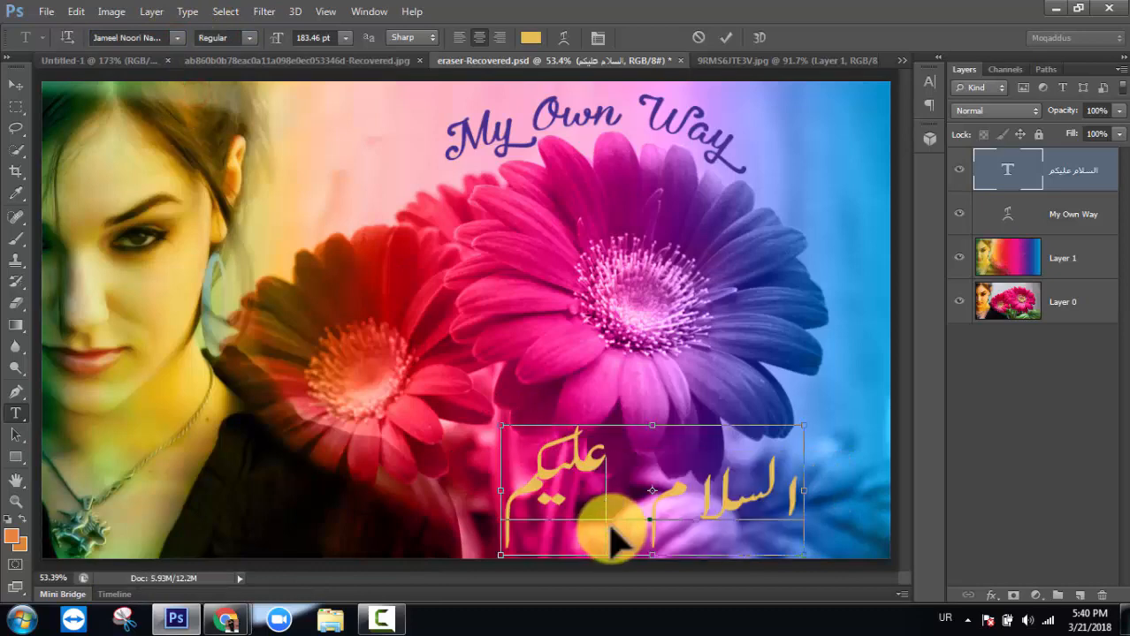
- Review the Arabic-script fonts available for the greeting and keep Jameel Noori Nastaleeq
left_click(177, 37)
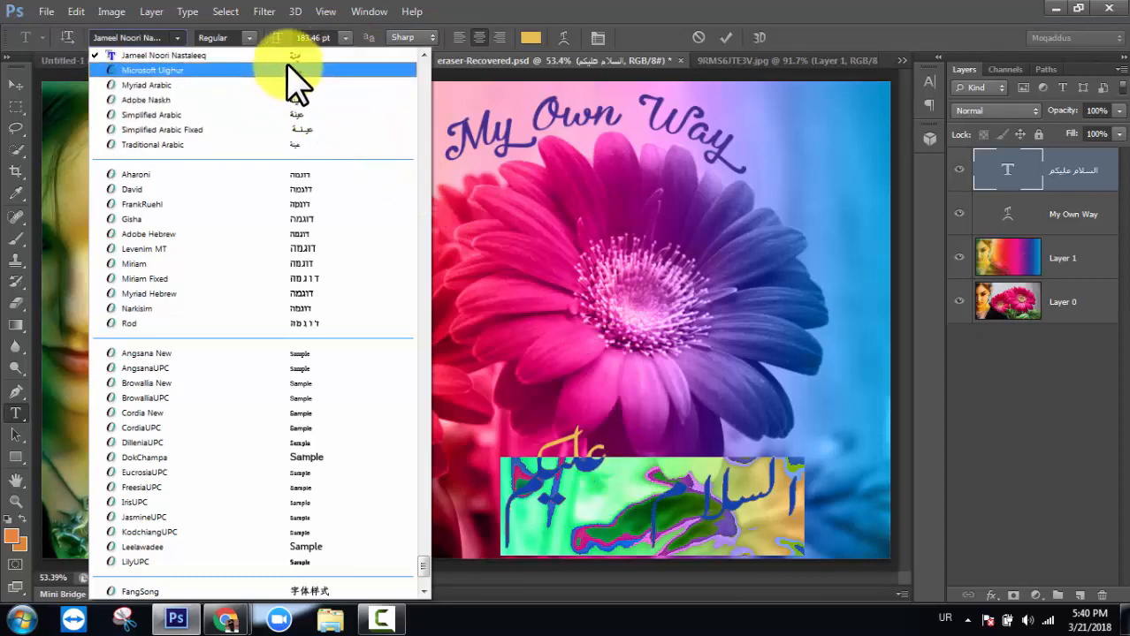
scroll(331, 131, "up", 1)
scroll(326, 176, "up", 2)
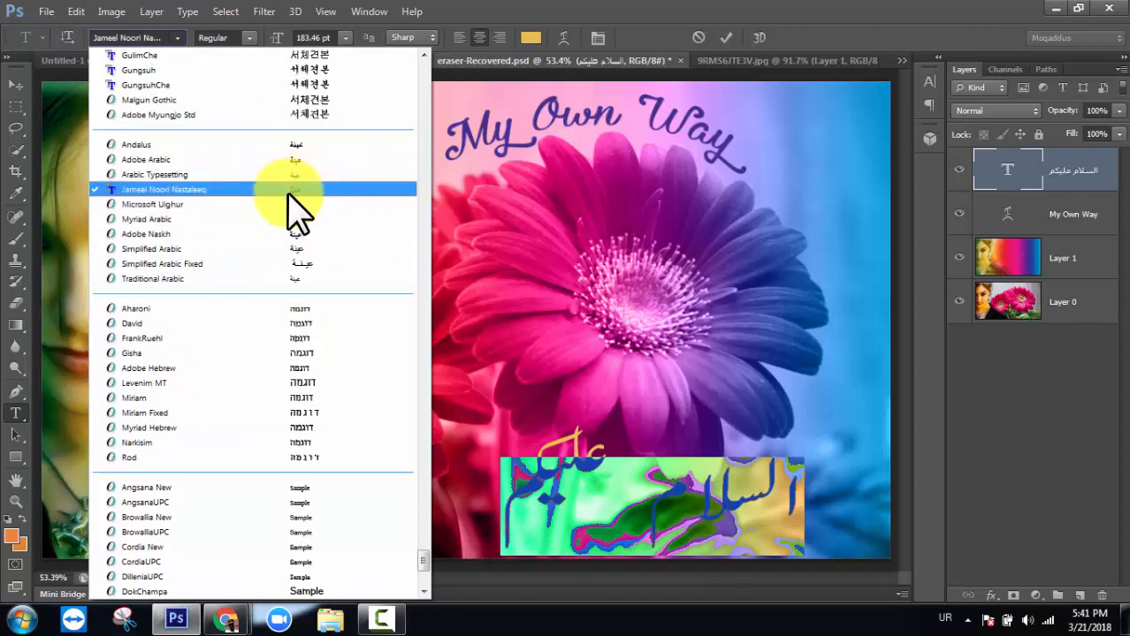
scroll(302, 298, "down", 5)
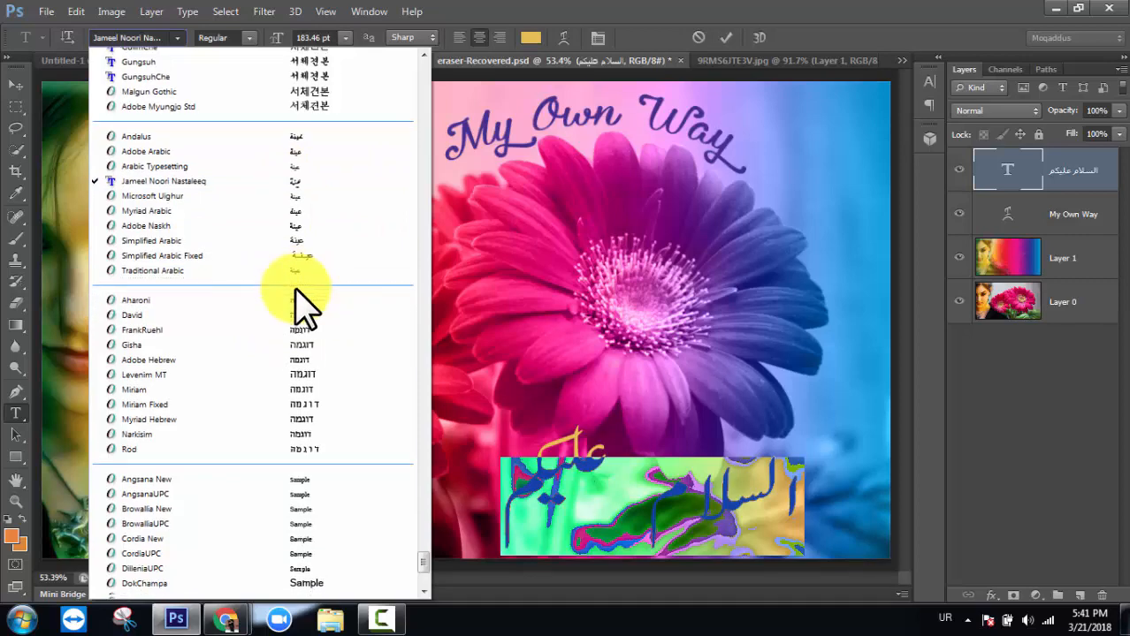
scroll(302, 298, "up", 10)
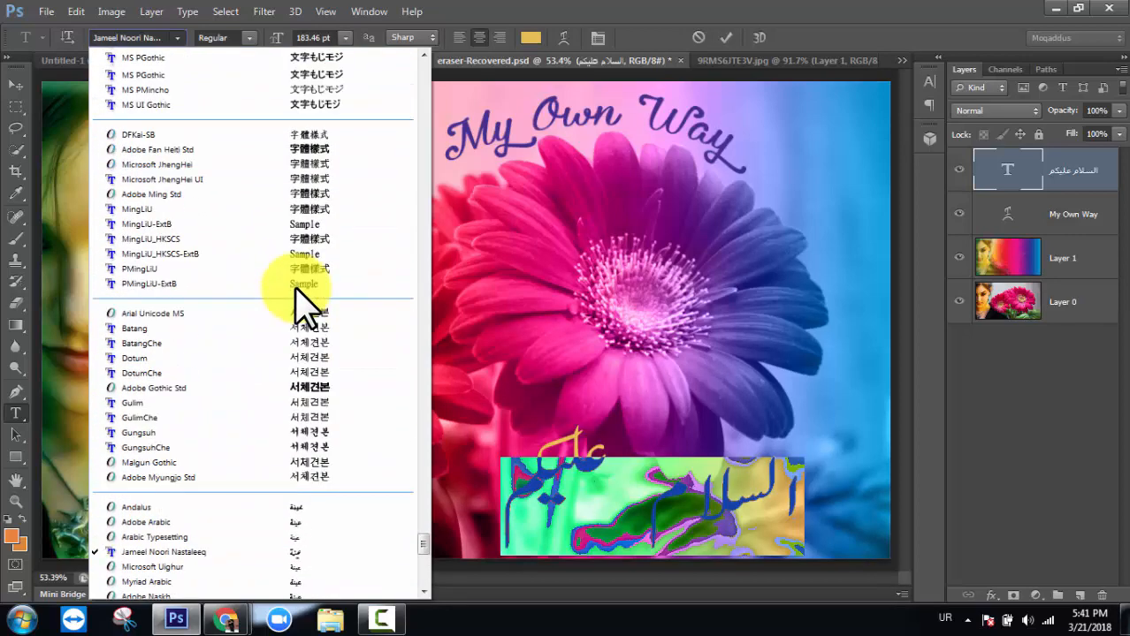
scroll(298, 291, "down", 3)
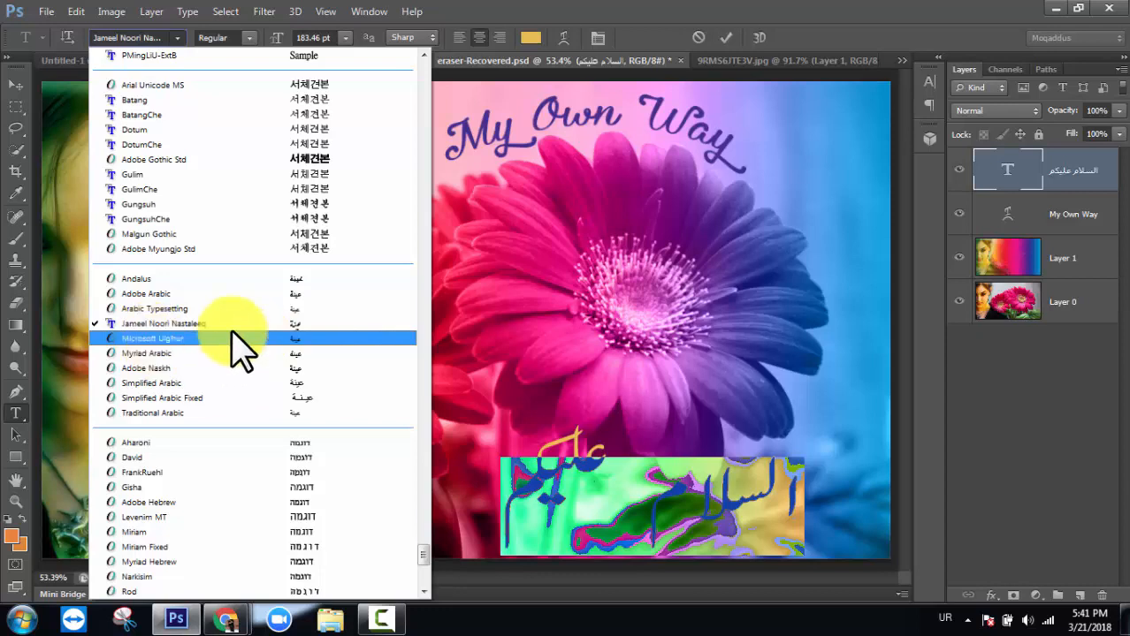
left_click(164, 323)
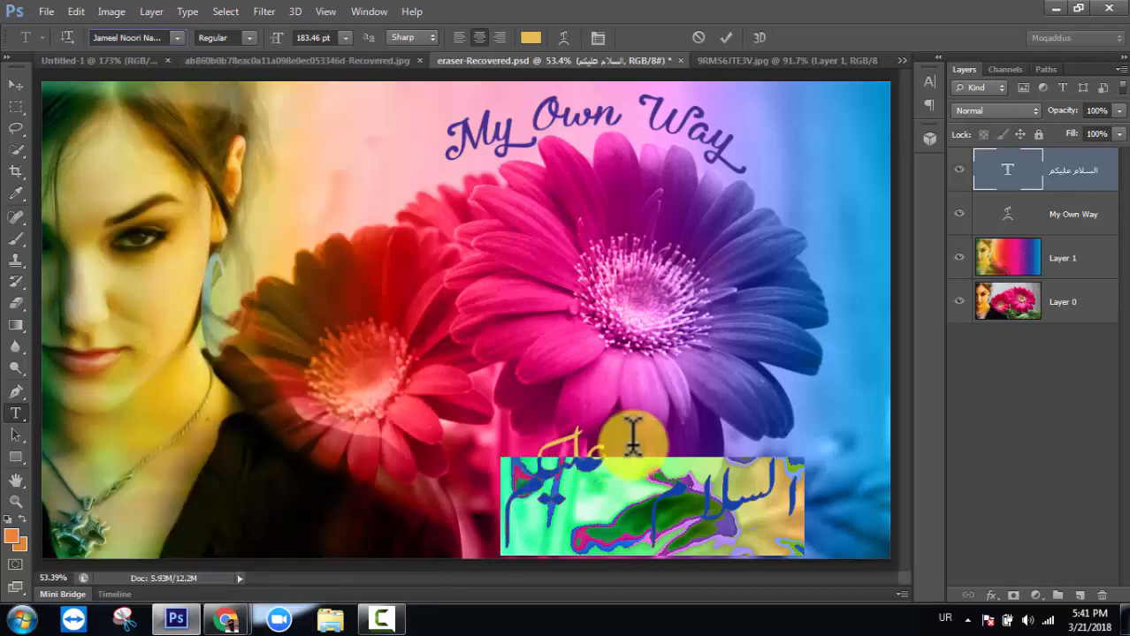
- Commit the greeting's text edit and nudge it slightly with the Move tool
left_click(725, 37)
key("v")
mouse_move(734, 512)
left_mouse_down()
mouse_move(733, 497)
mouse_move(736, 516)
left_mouse_up()
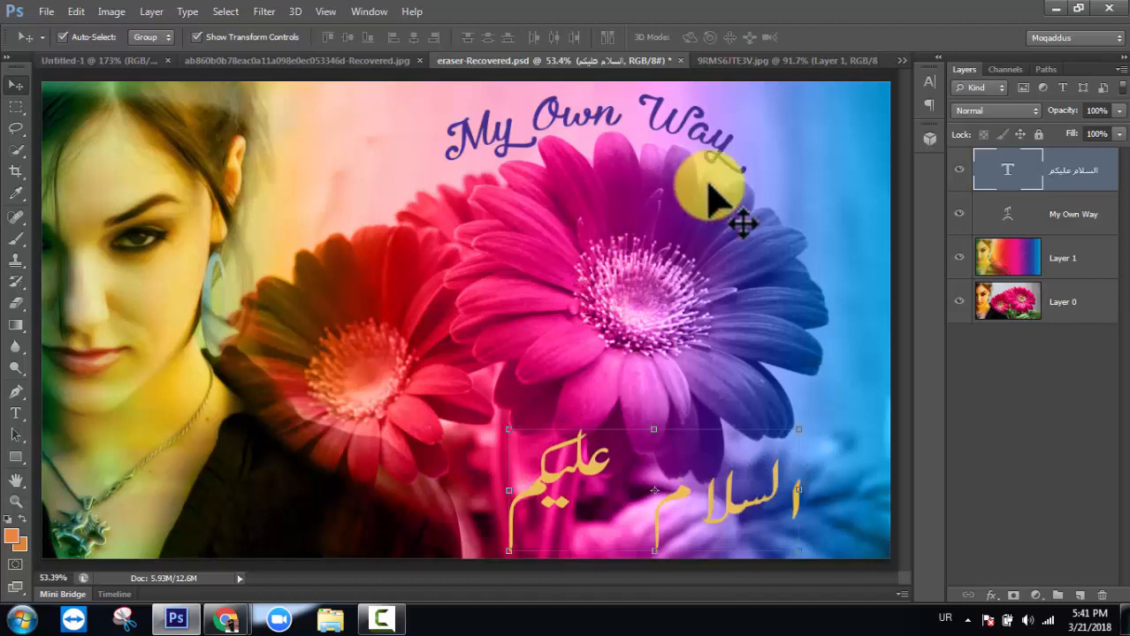
- Select the Urdu greeting's text and try the Shell Lower warp style on it
double_click(1008, 172)
left_click(557, 38)
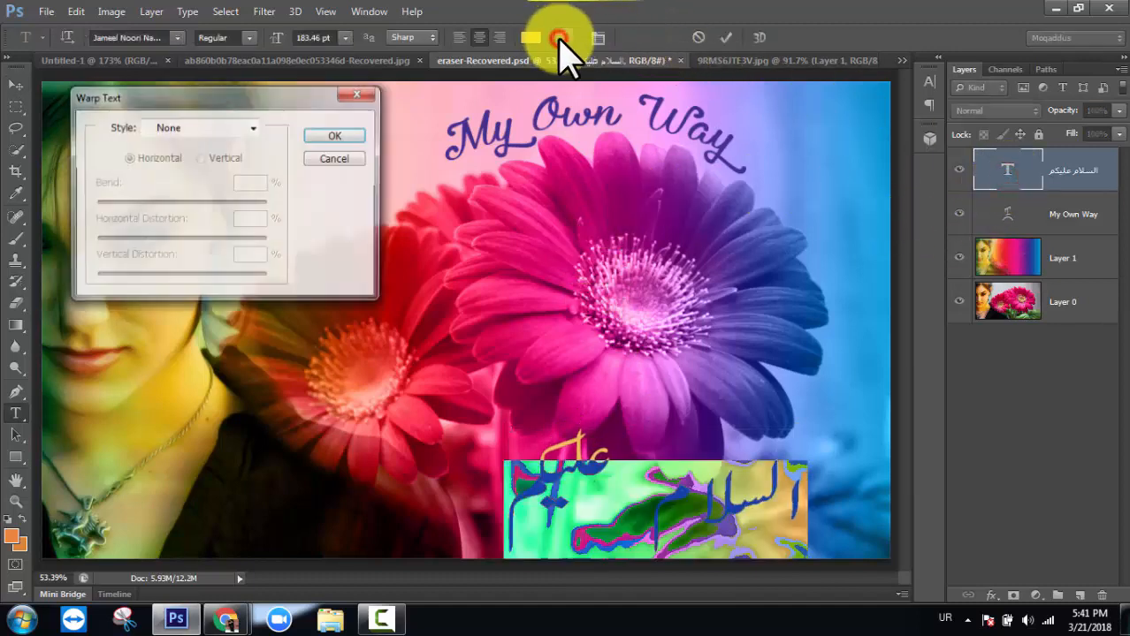
left_click(212, 131)
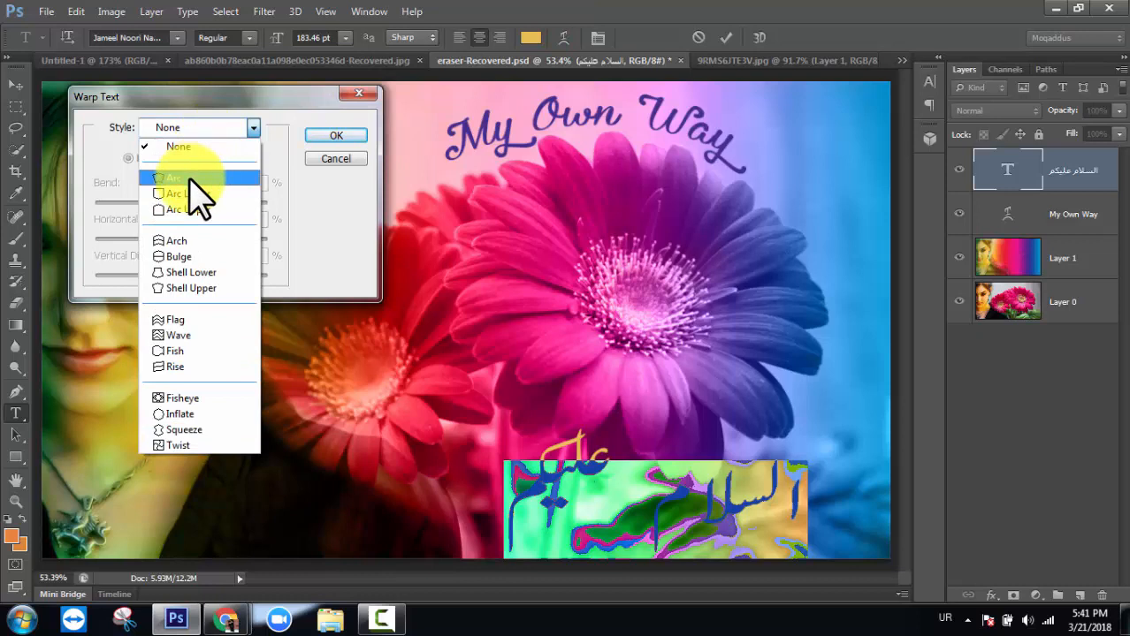
left_click(186, 273)
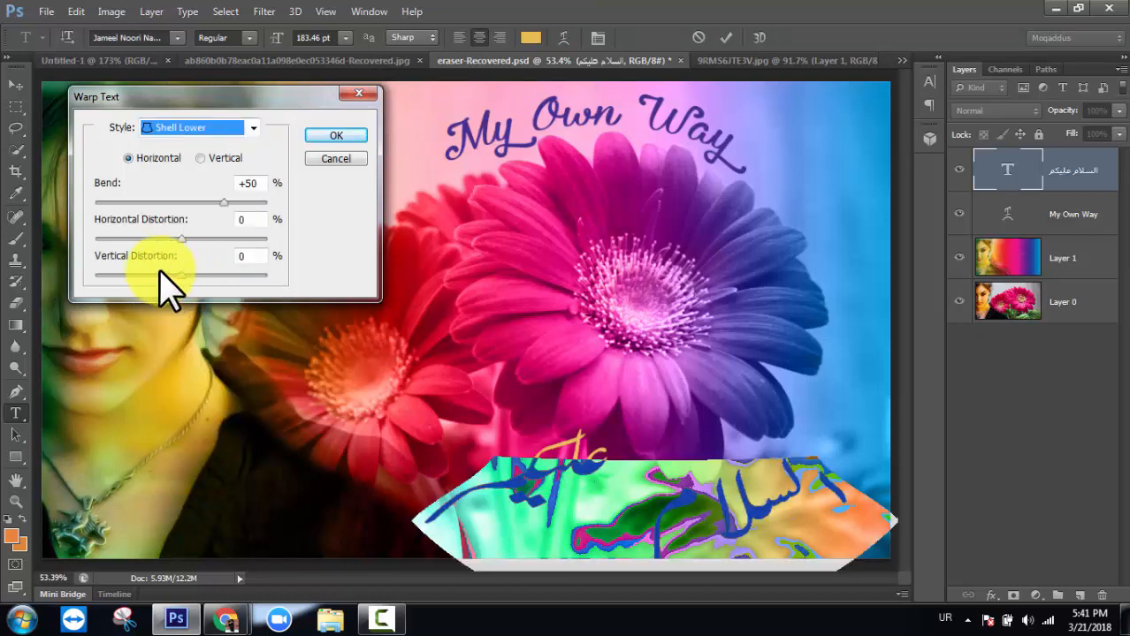
- Warp the Urdu greeting with the horizontal Arc style at a bend of about -21% and commit the text edit
left_click(228, 128)
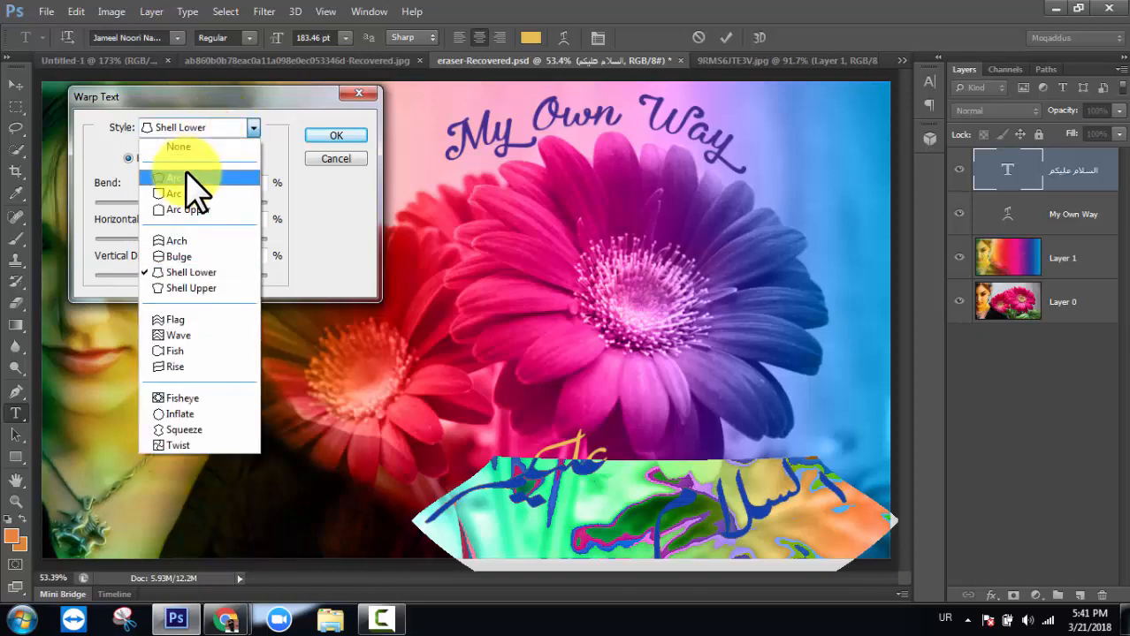
left_click(187, 177)
left_click_drag(223, 202, 165, 204)
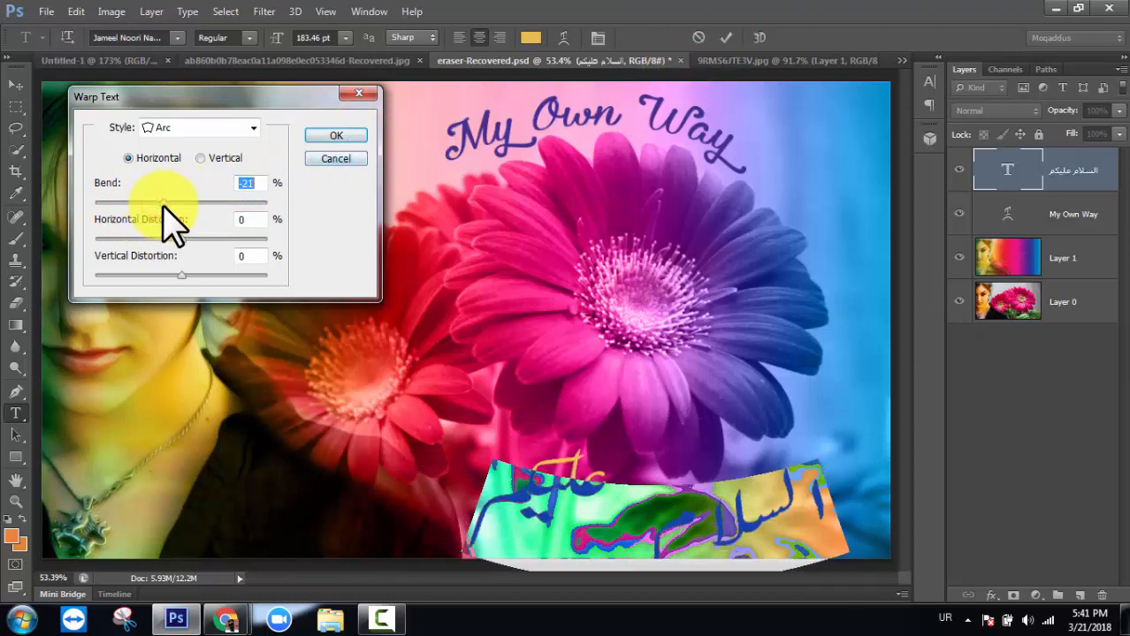
left_click(343, 136)
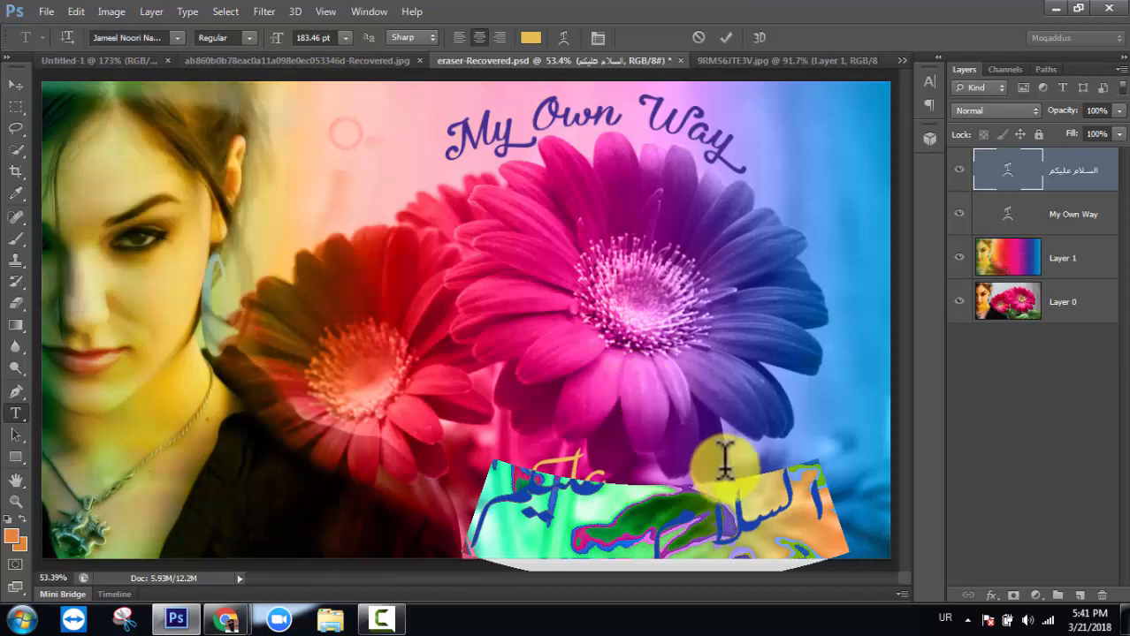
left_click(725, 38)
key("v")
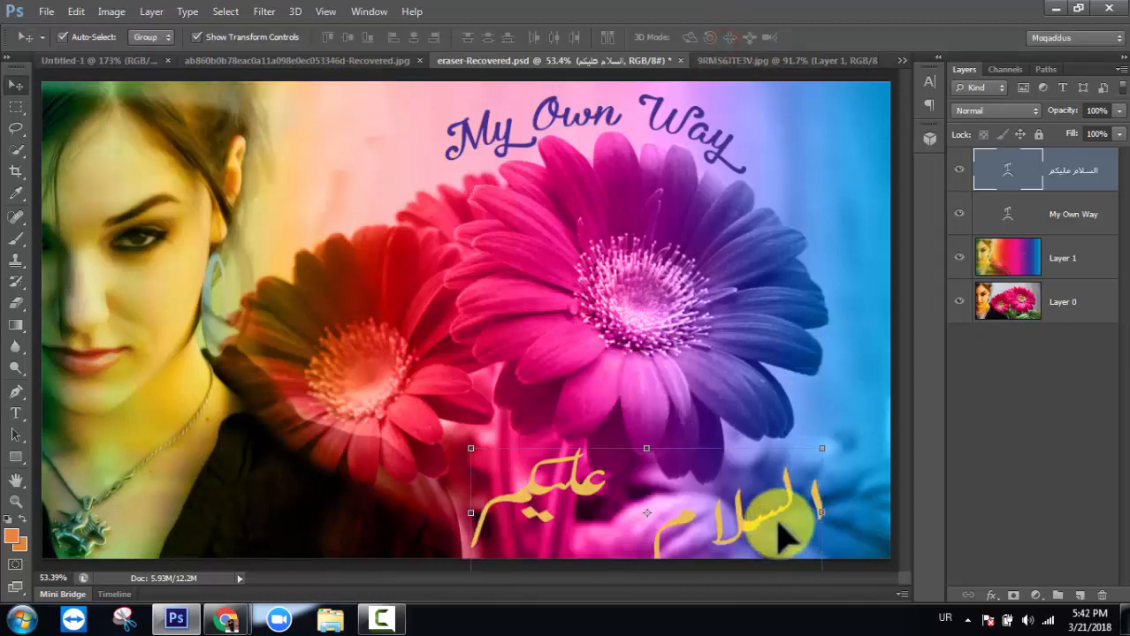
- Move the Urdu greeting up over the flowers and remove its warp by setting the warp style to None
left_click_drag(786, 517, 638, 332)
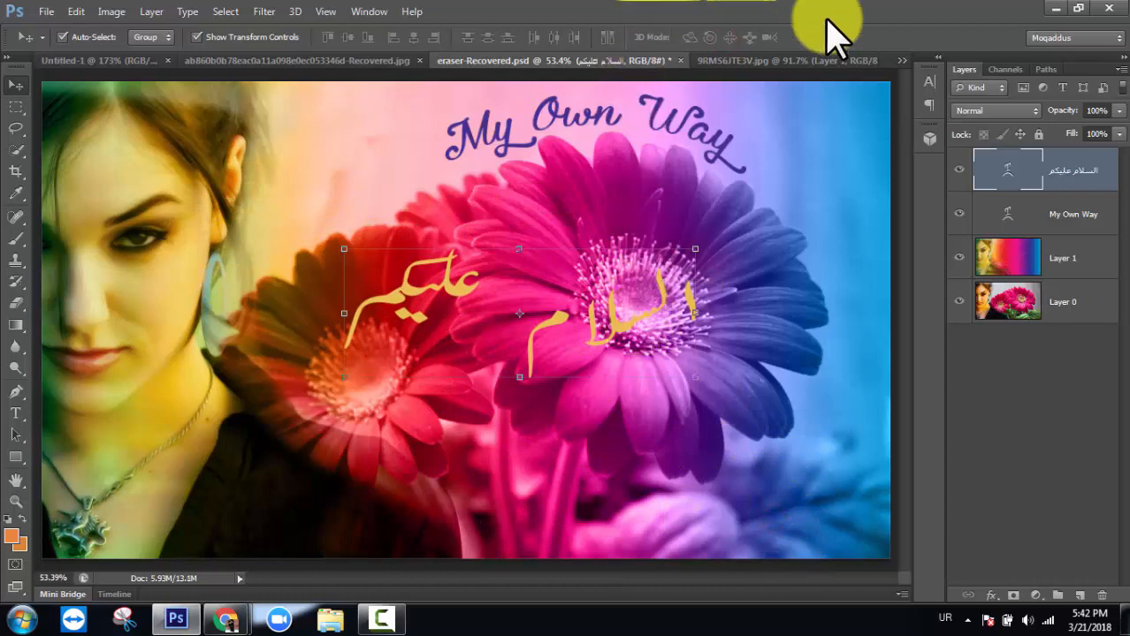
double_click(1010, 170)
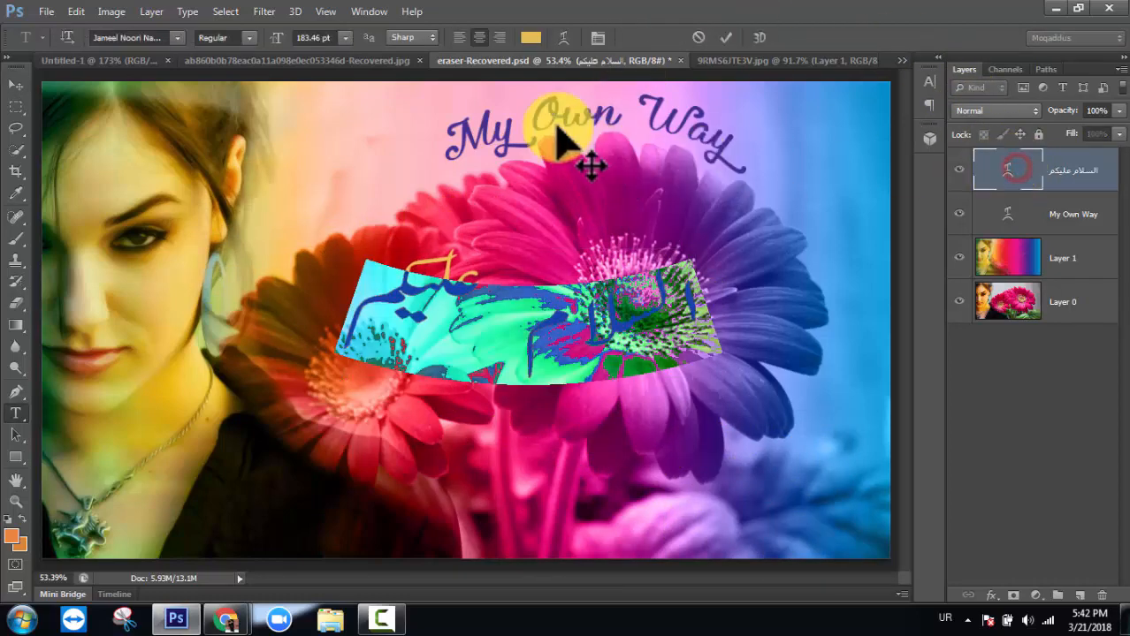
left_click(531, 38)
left_click(659, 117)
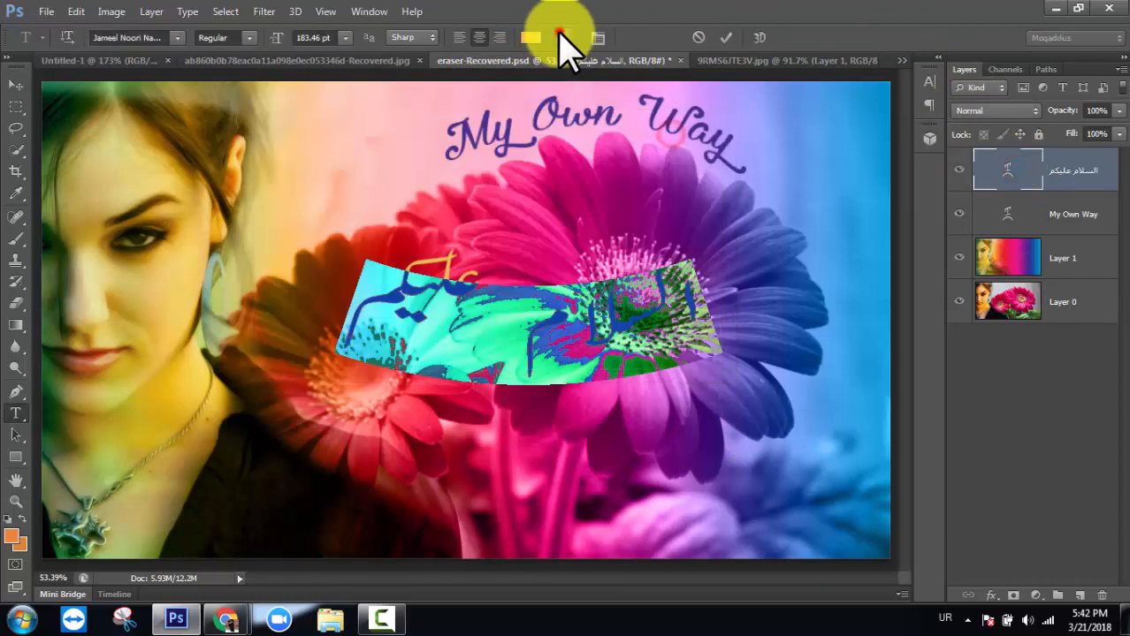
left_click(561, 38)
left_click(234, 128)
left_click(201, 148)
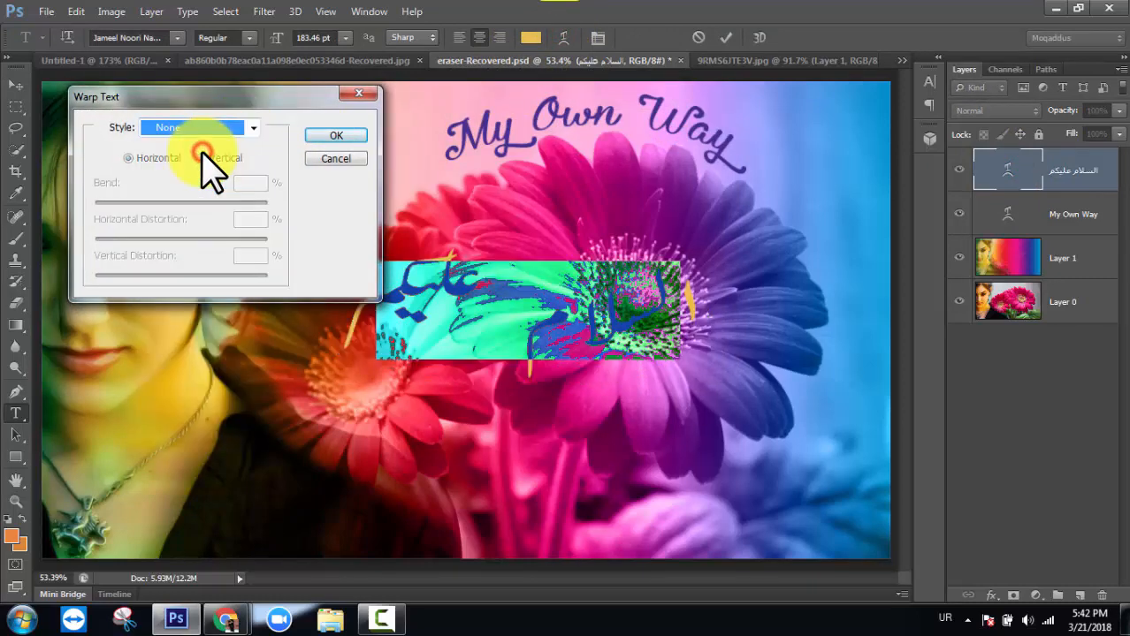
left_click(327, 137)
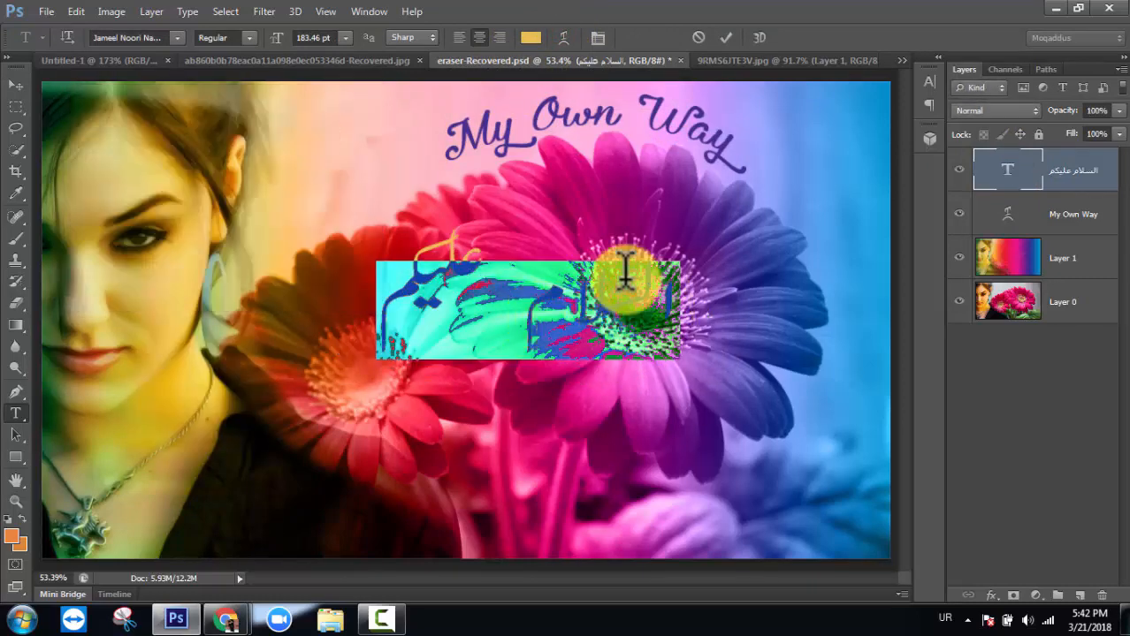
- Set the Urdu greeting's text colour to white and commit the edit
left_click(531, 37)
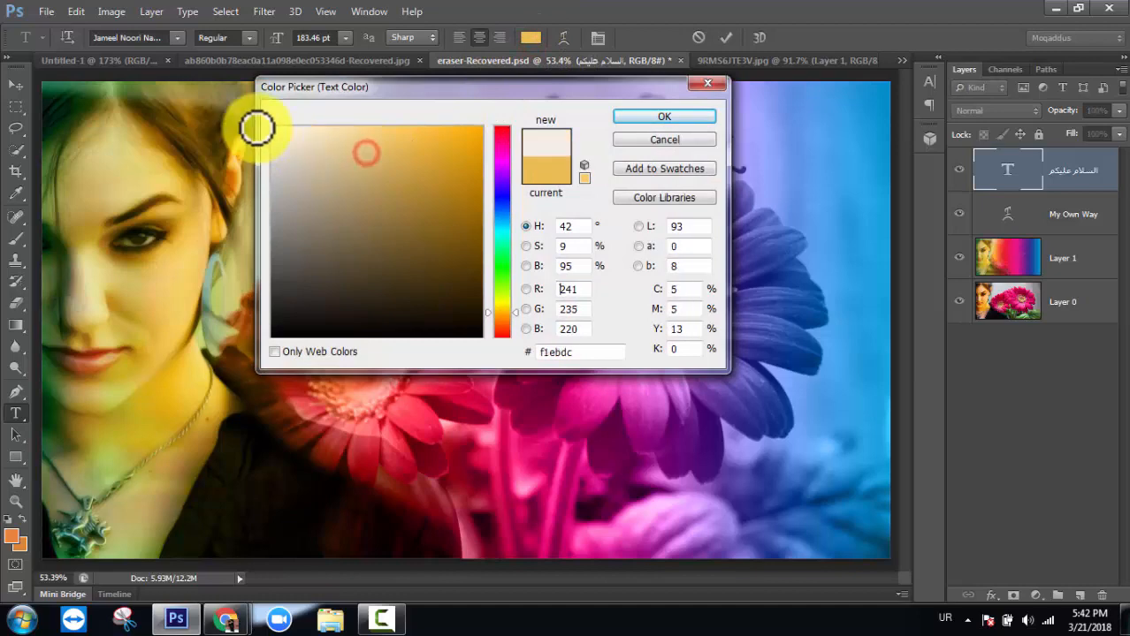
left_click(272, 128)
left_click(654, 116)
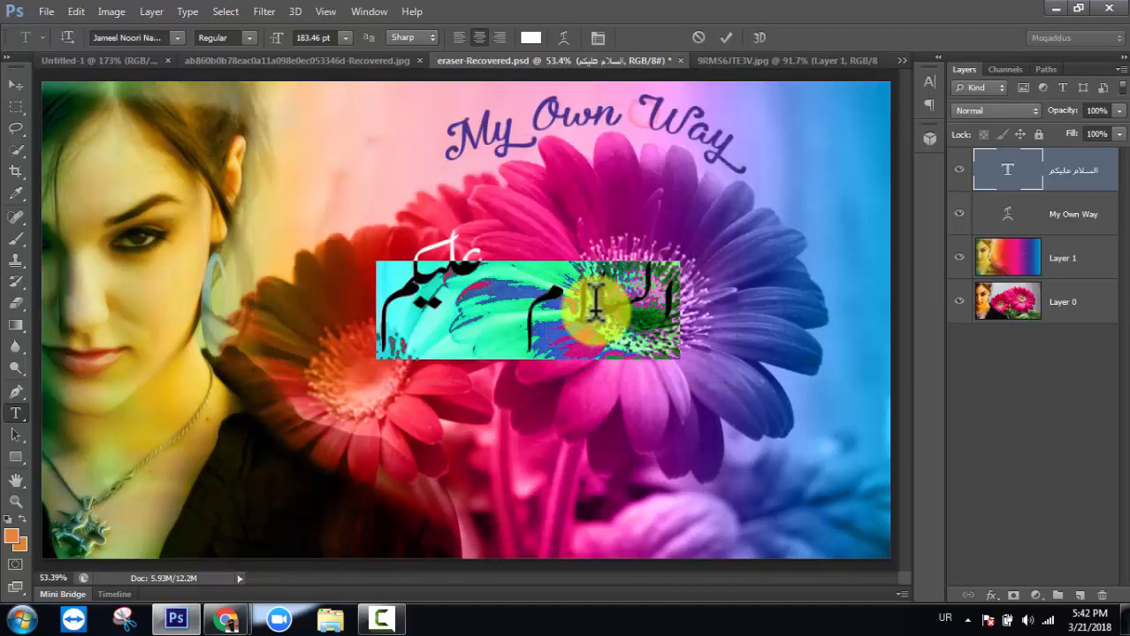
left_click(726, 37)
- Move the greeting to the image's lower-right area below the large flower and scale it down to about 74%
key("v")
left_click_drag(616, 319, 574, 466)
left_click_drag(730, 530, 752, 521)
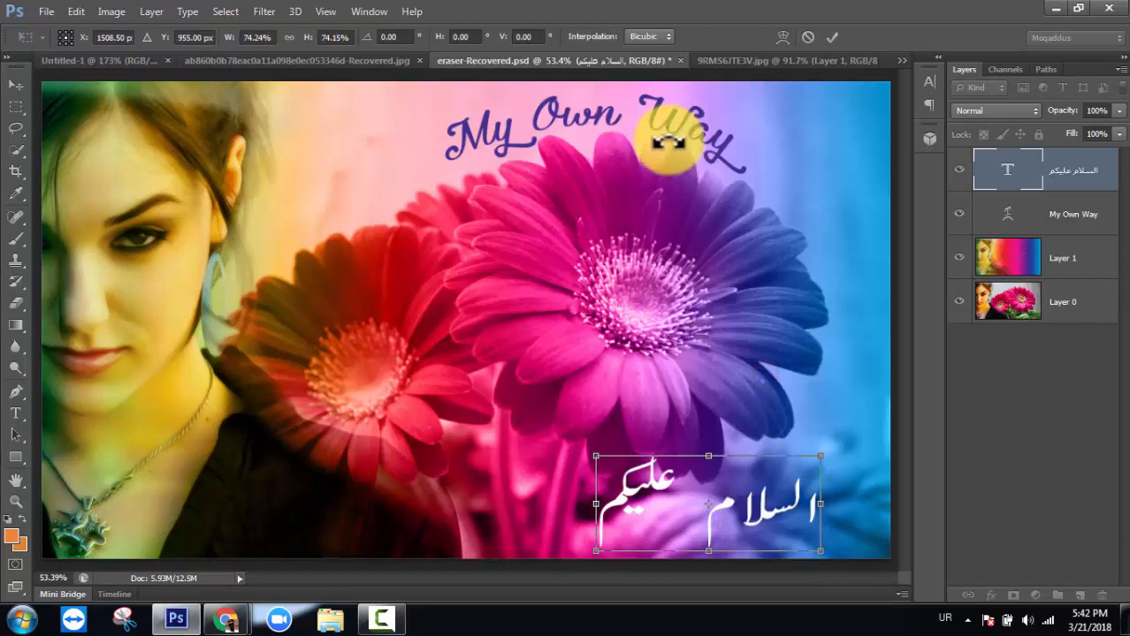
key("Return")
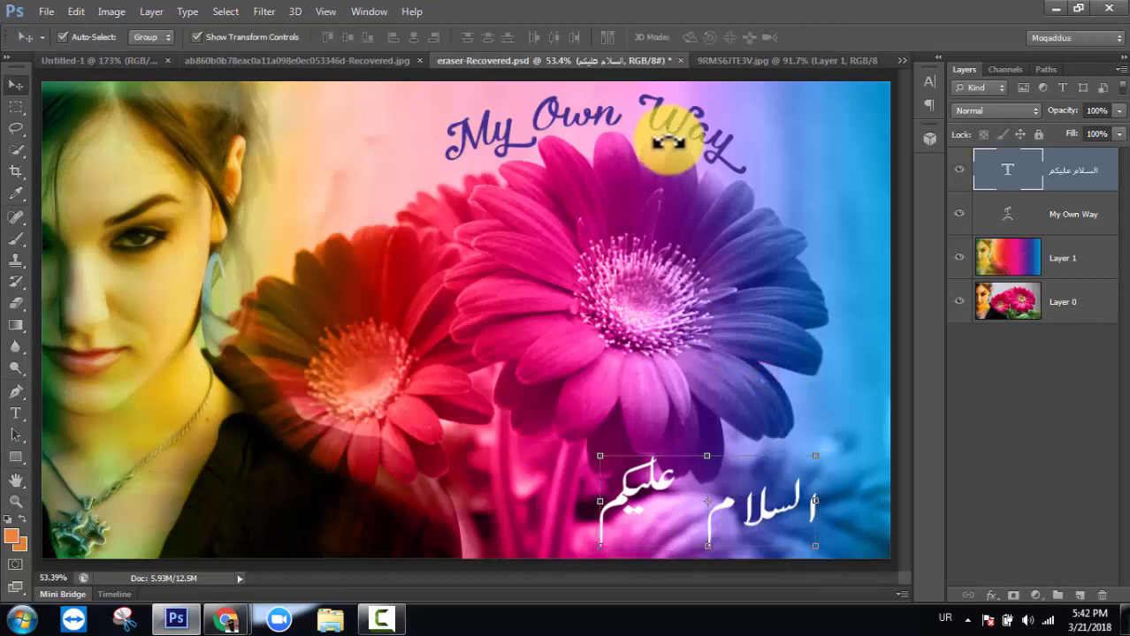